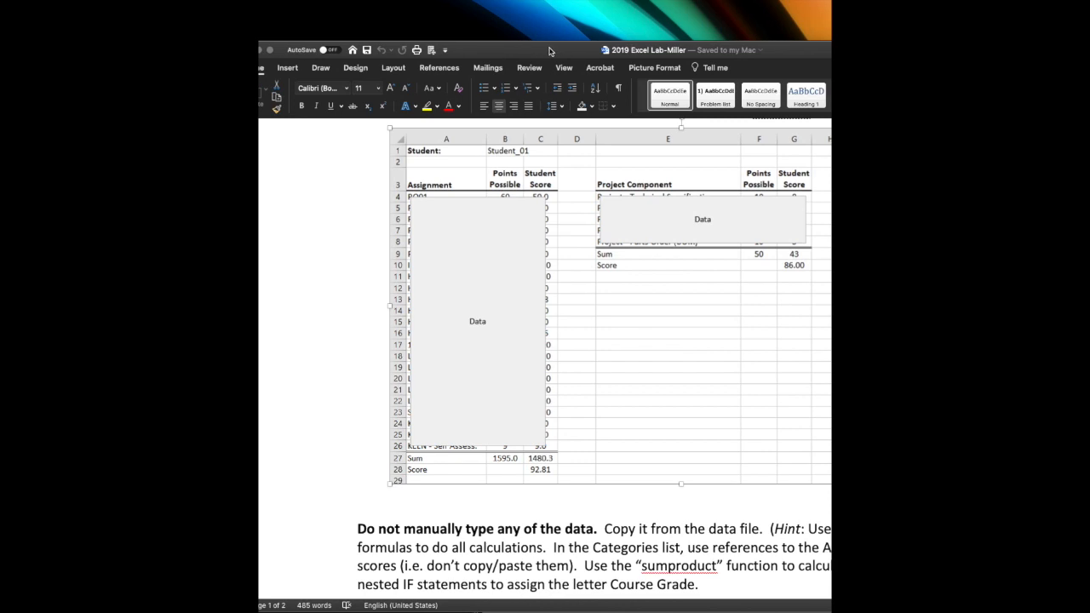
Step: Review the Gradebook problem's category weightings, sample sheet layout and instructions in the 2019 Excel Lab-Miller document
left_click_drag(831, 42, 821, 124)
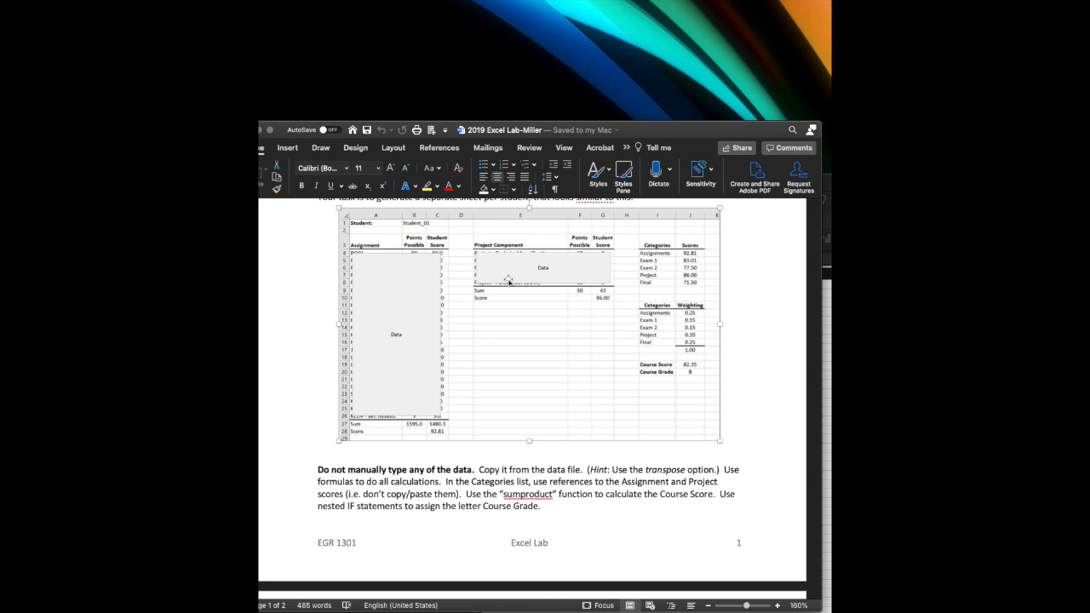
scroll(483, 291, "up", 2)
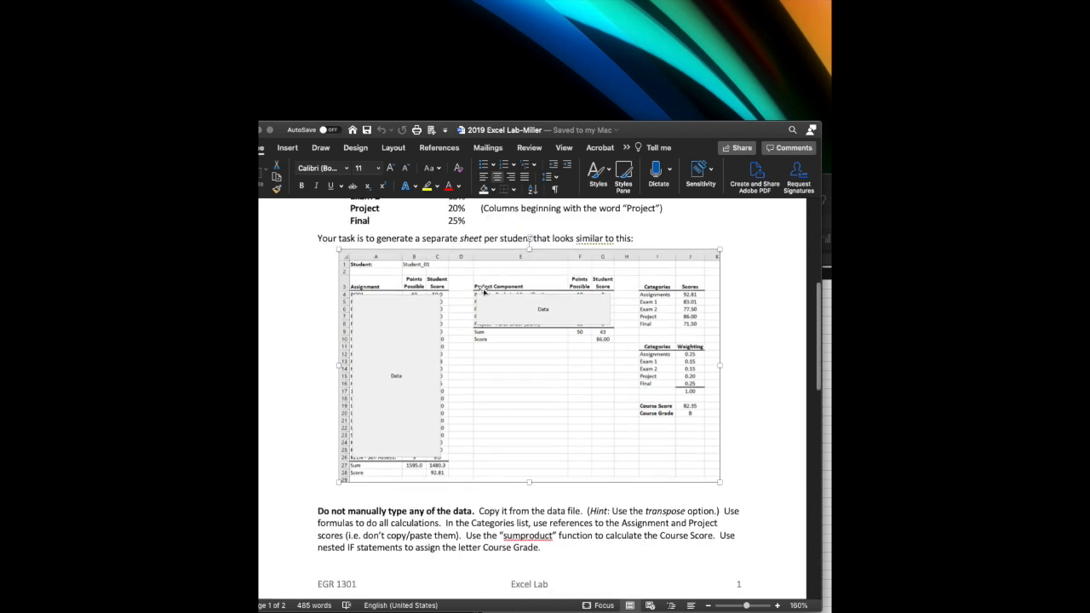
scroll(484, 290, "up", 5)
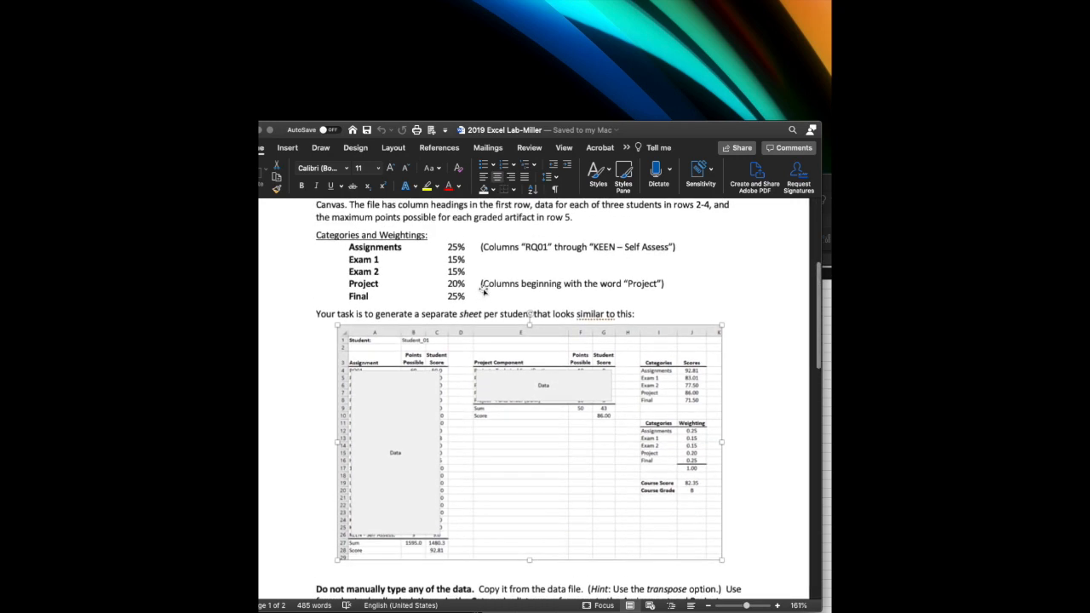
scroll(483, 289, "up", 4)
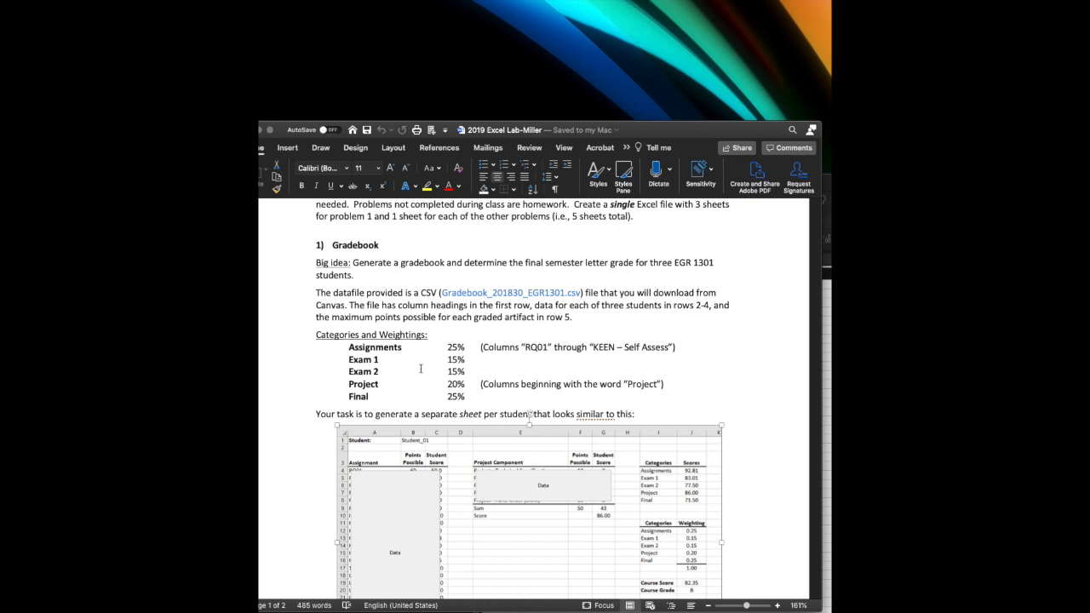
scroll(420, 368, "down", 3)
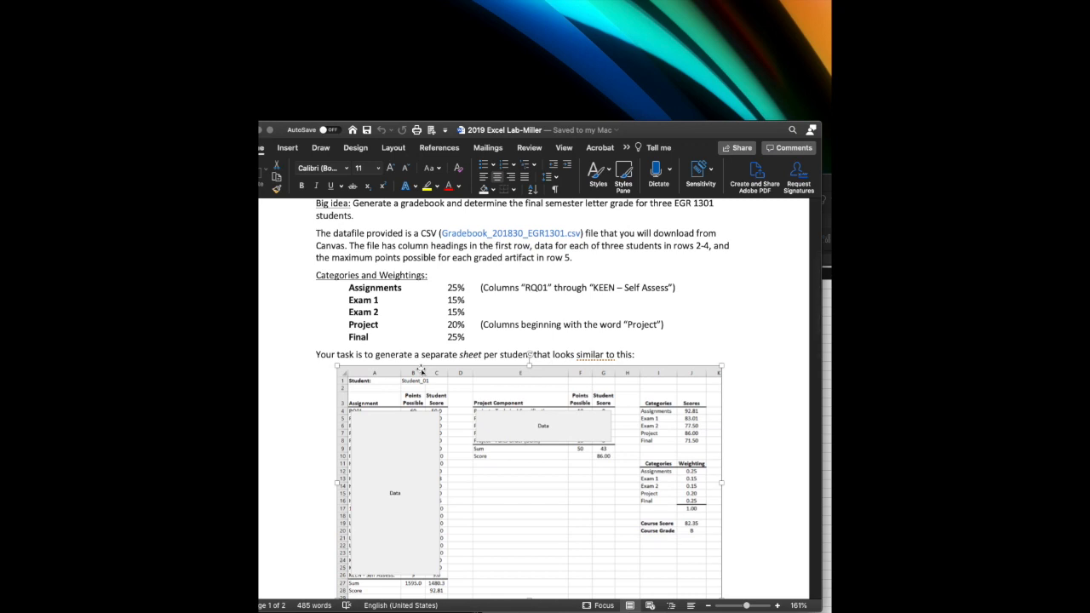
scroll(421, 371, "up", 1)
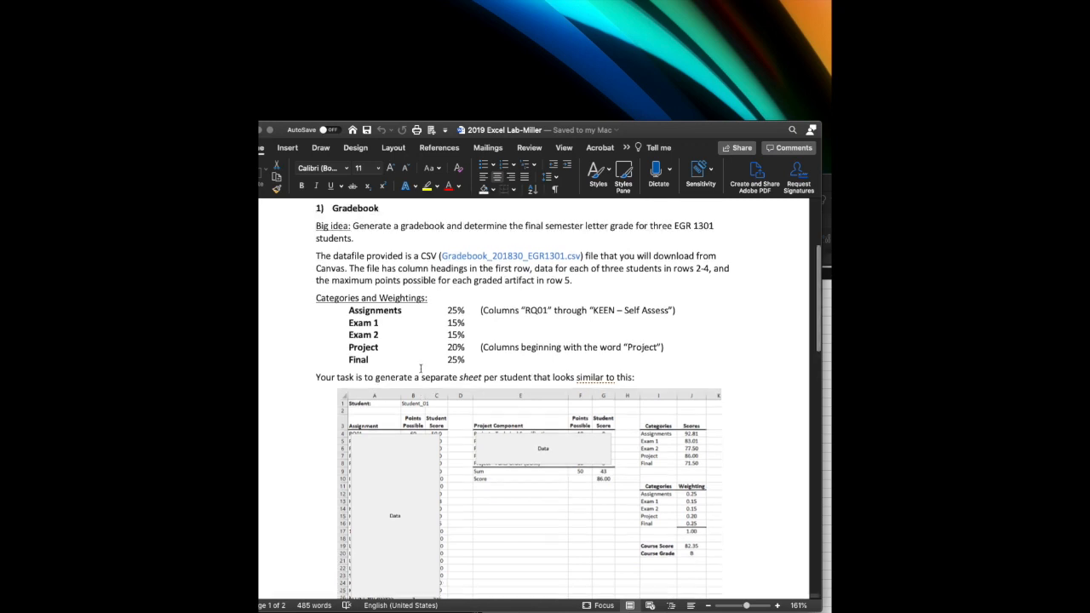
scroll(421, 372, "down", 4)
left_click(424, 356)
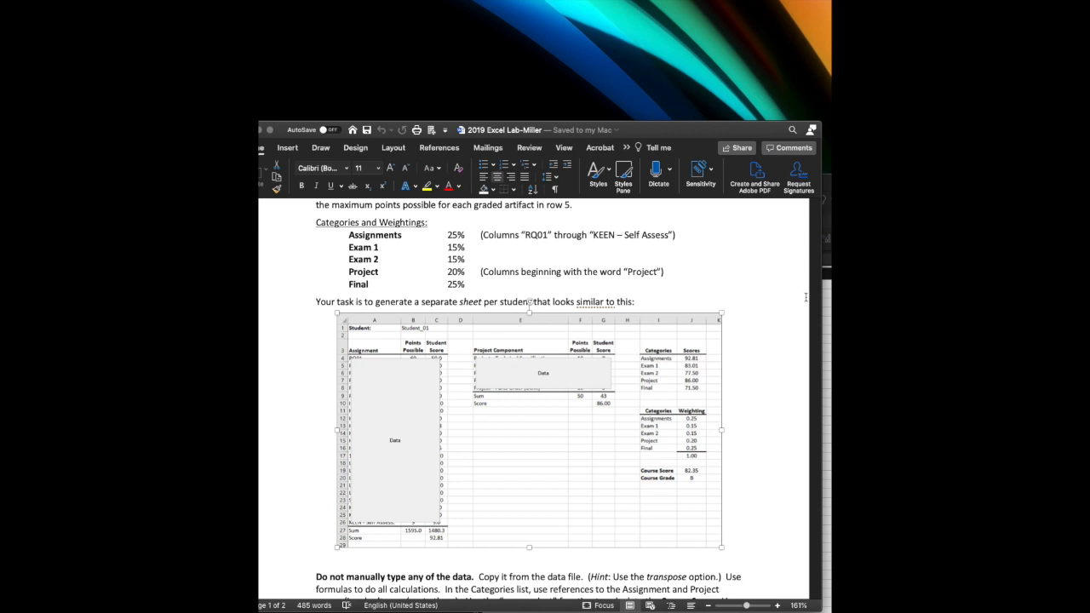
left_click(594, 129)
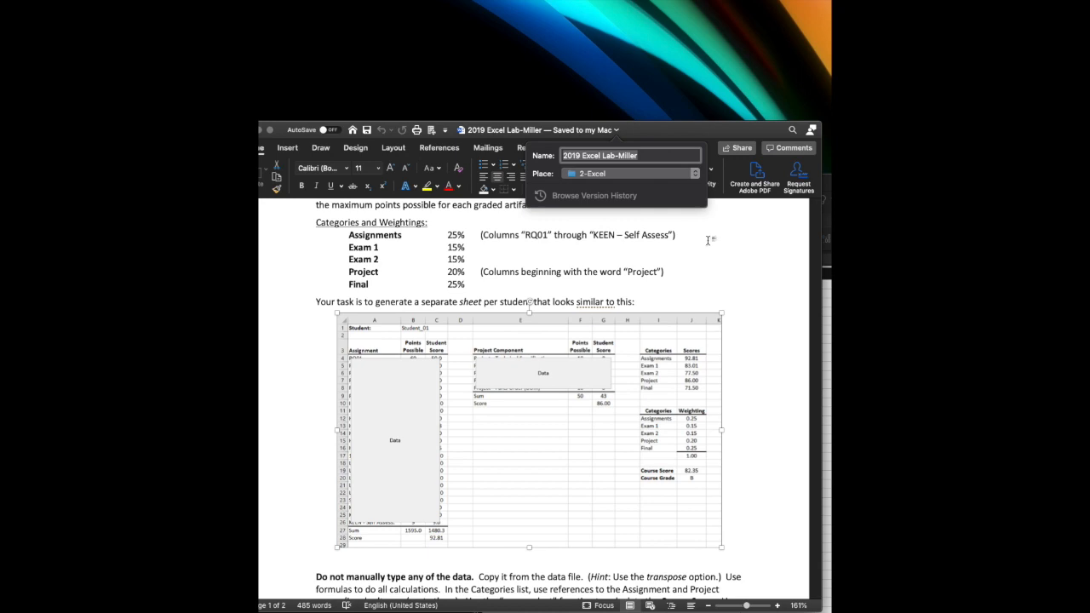
left_click(625, 247)
Step: Move the assignment document aside, bring the Gradebook_201830_EGR1301 workbook into view in Excel and dismiss its Possible Data Loss notice
left_click_drag(658, 134, 336, 90)
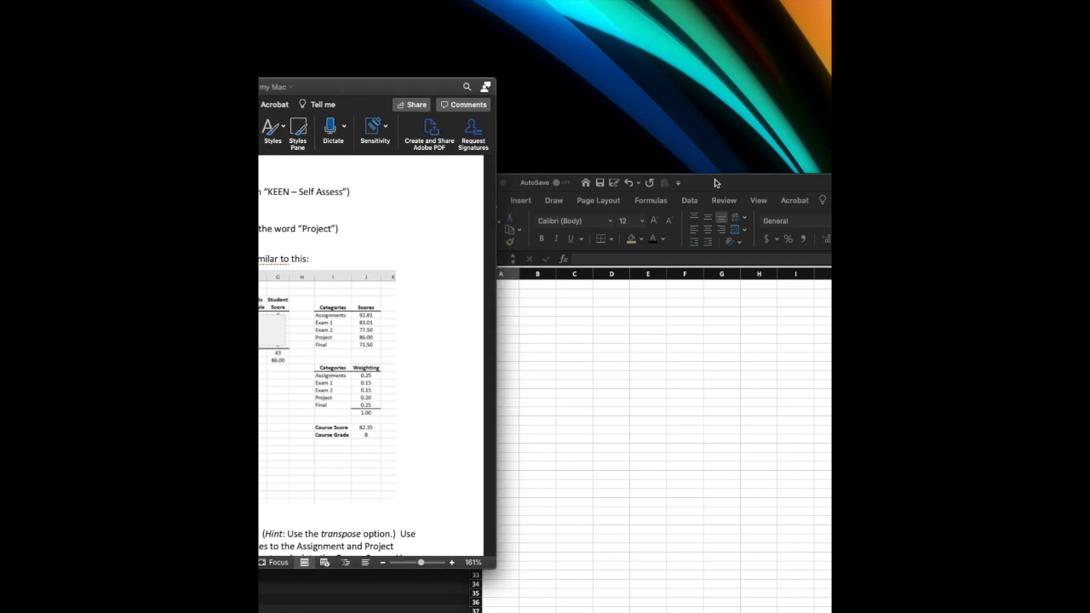
left_click_drag(724, 183, 718, 102)
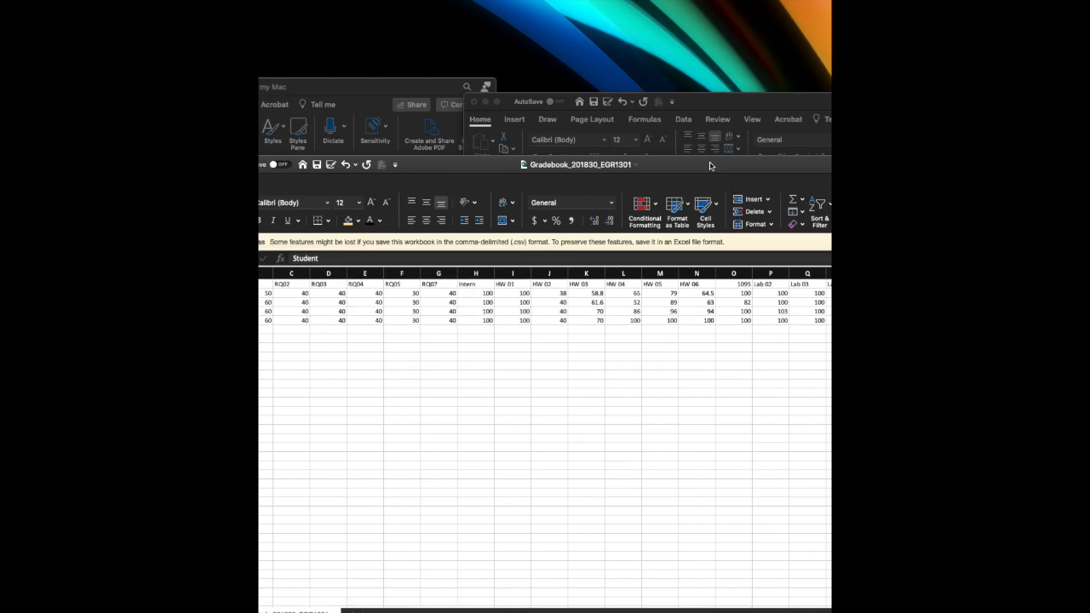
mouse_move(699, 163)
left_mouse_down()
mouse_move(795, 154)
mouse_move(791, 138)
left_mouse_up()
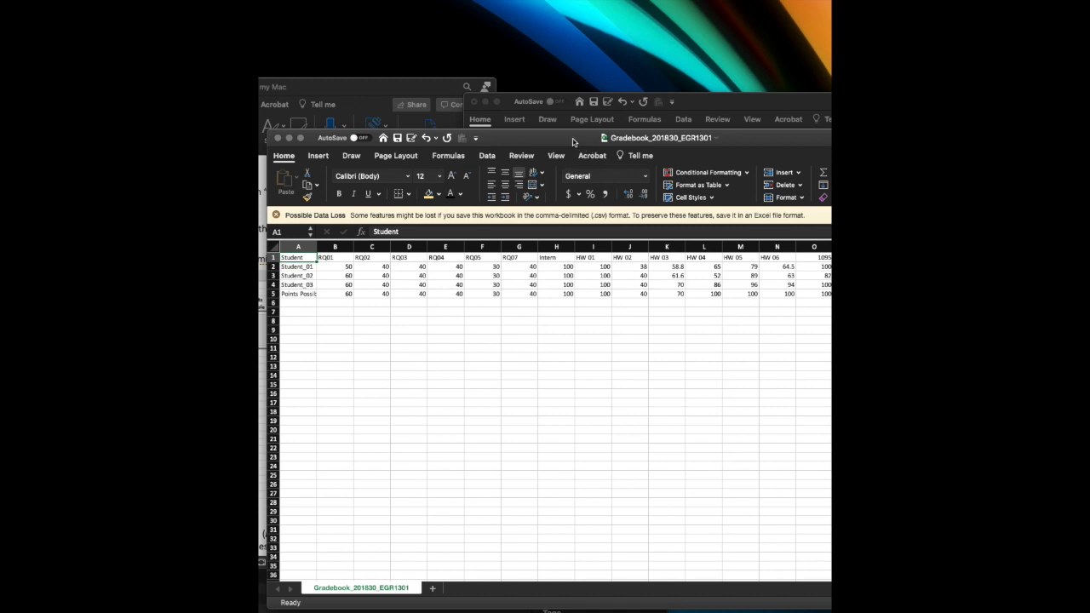
left_click_drag(572, 141, 593, 120)
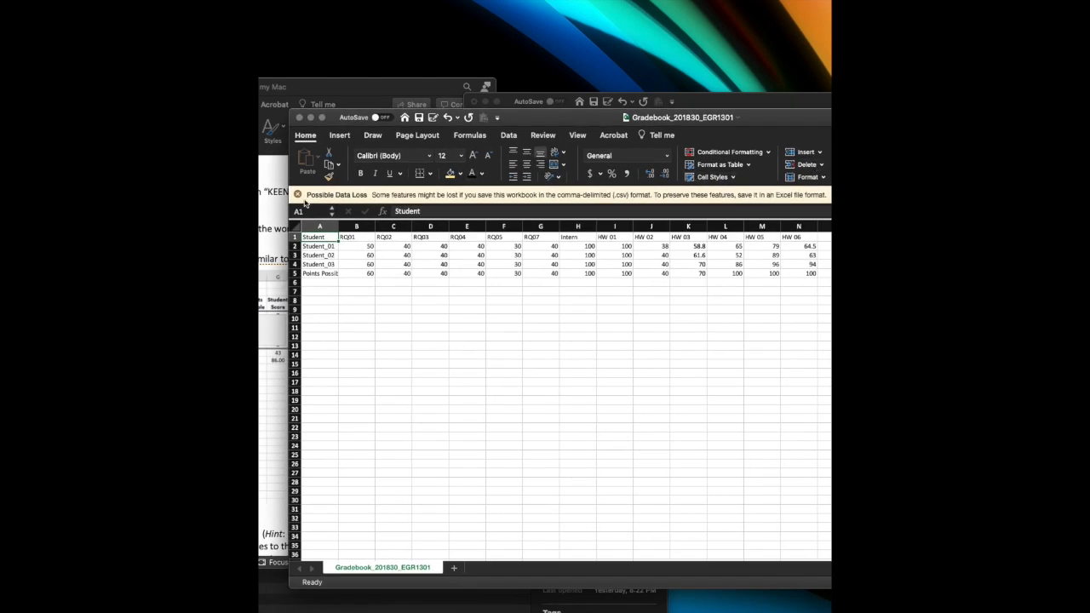
left_click(297, 195)
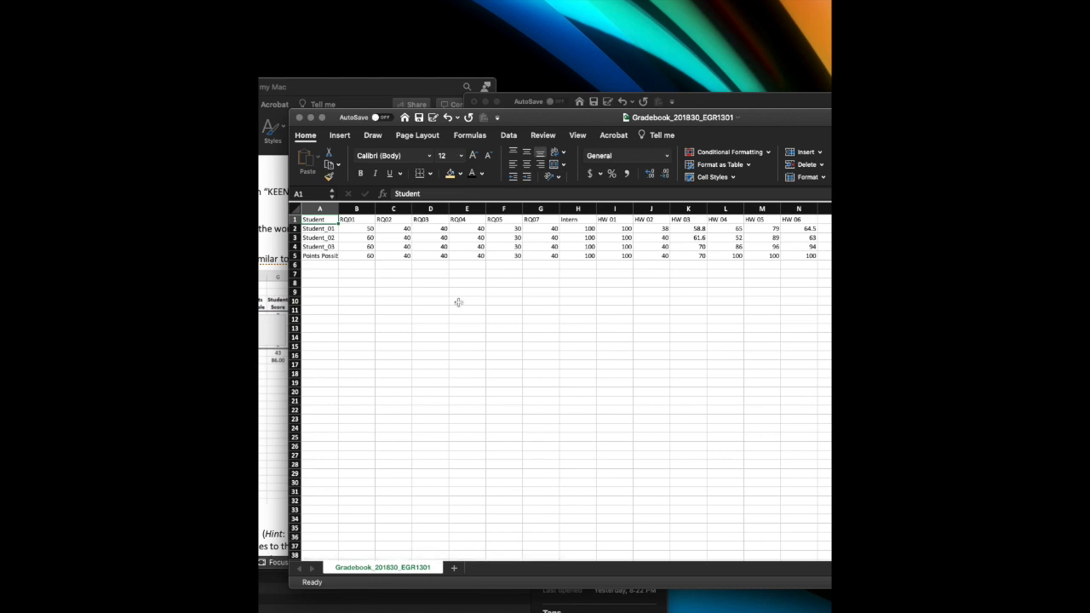
left_click_drag(775, 120, 781, 116)
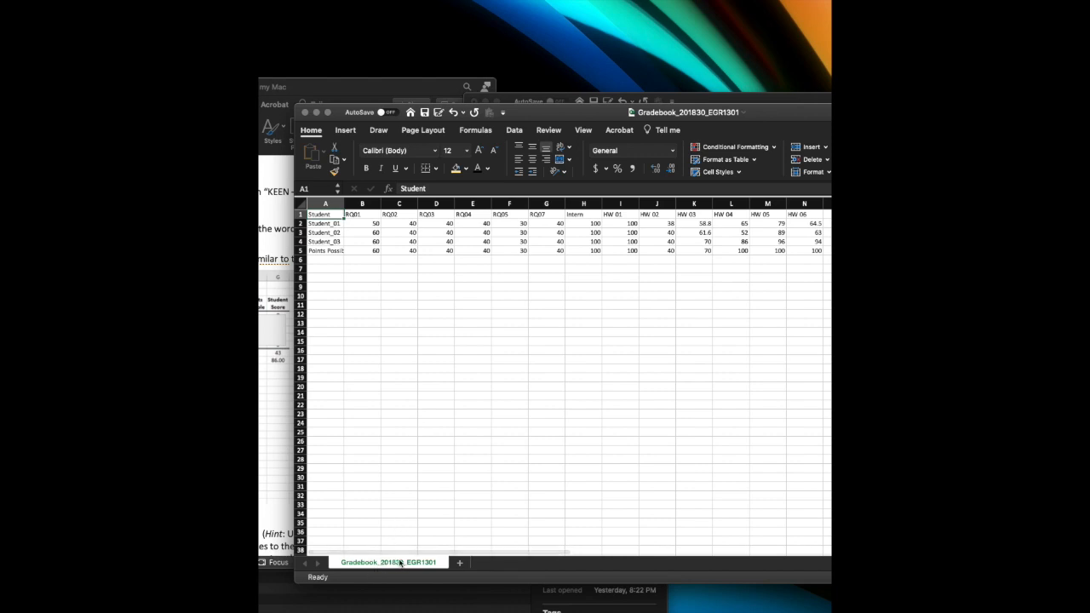
Step: Add a new sheet to the gradebook workbook and name it "Student 1"
left_click(460, 565)
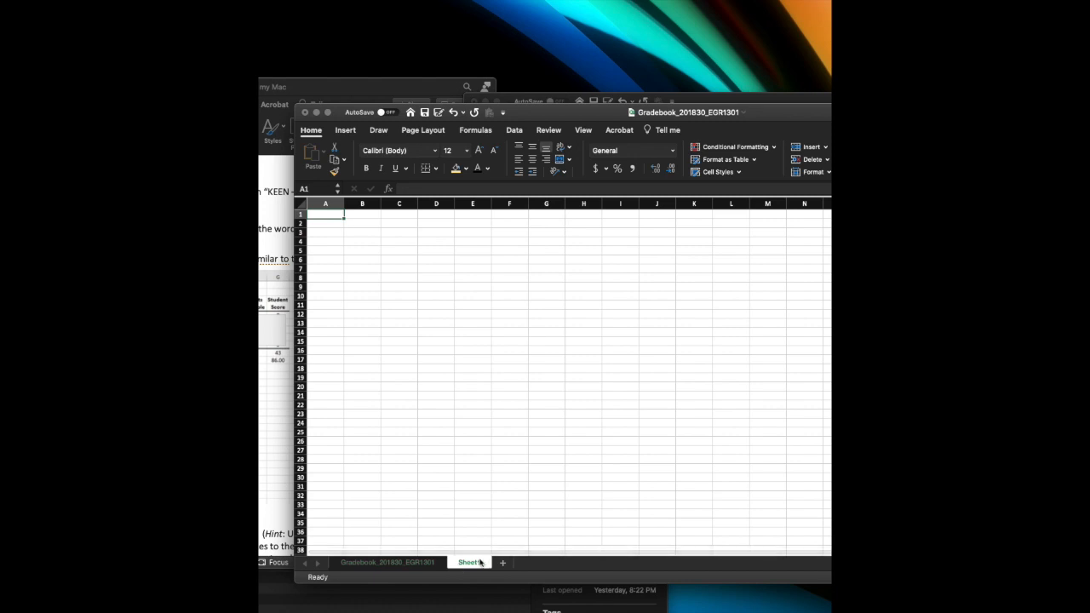
double_click(480, 563)
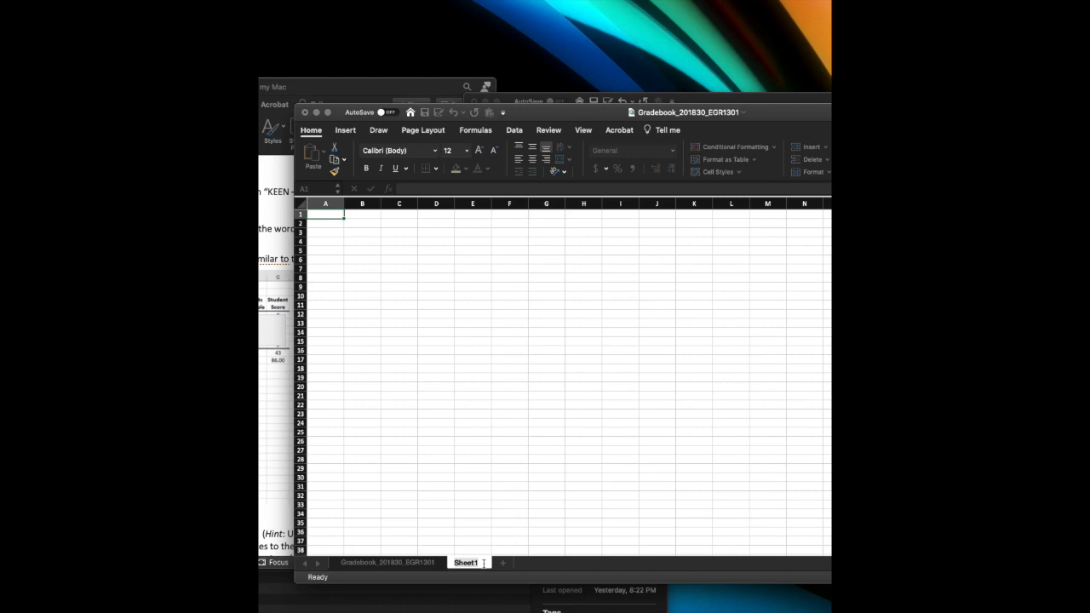
type("Student 1")
key("Return")
left_click(479, 445)
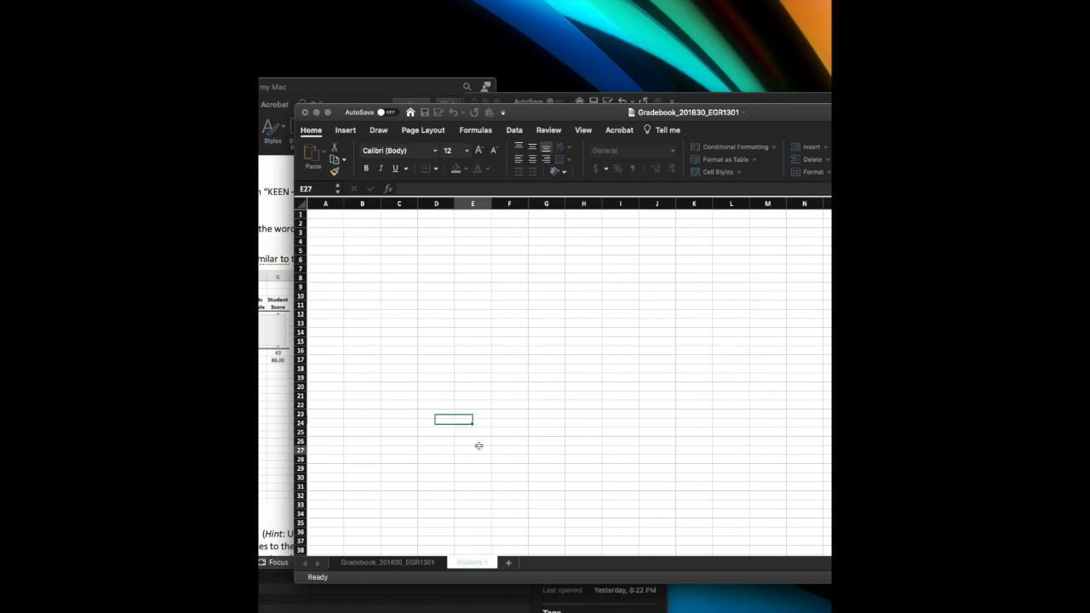
left_click(418, 566)
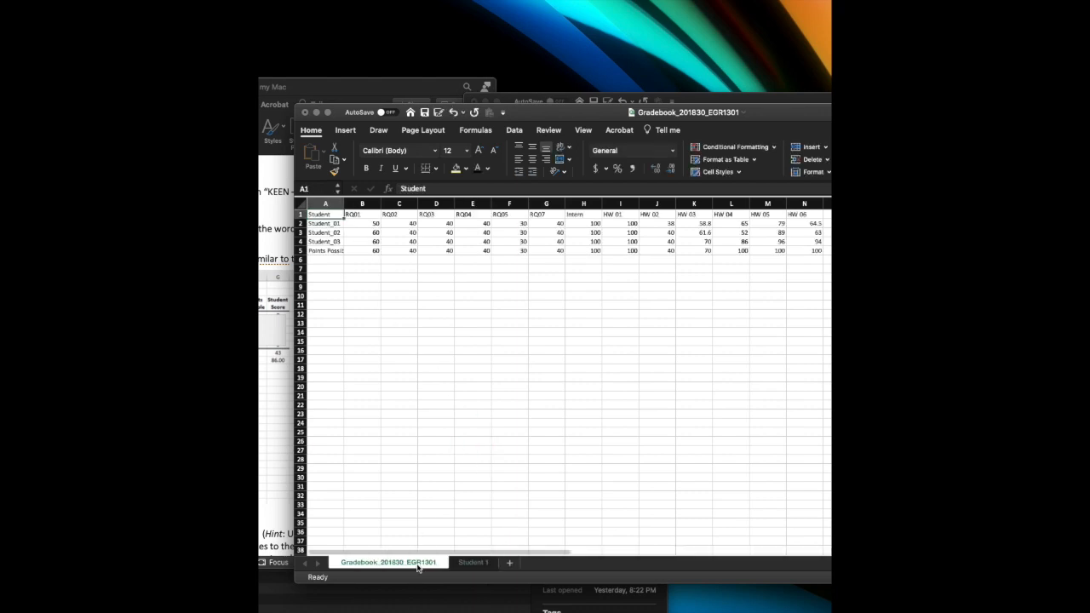
left_click(473, 566)
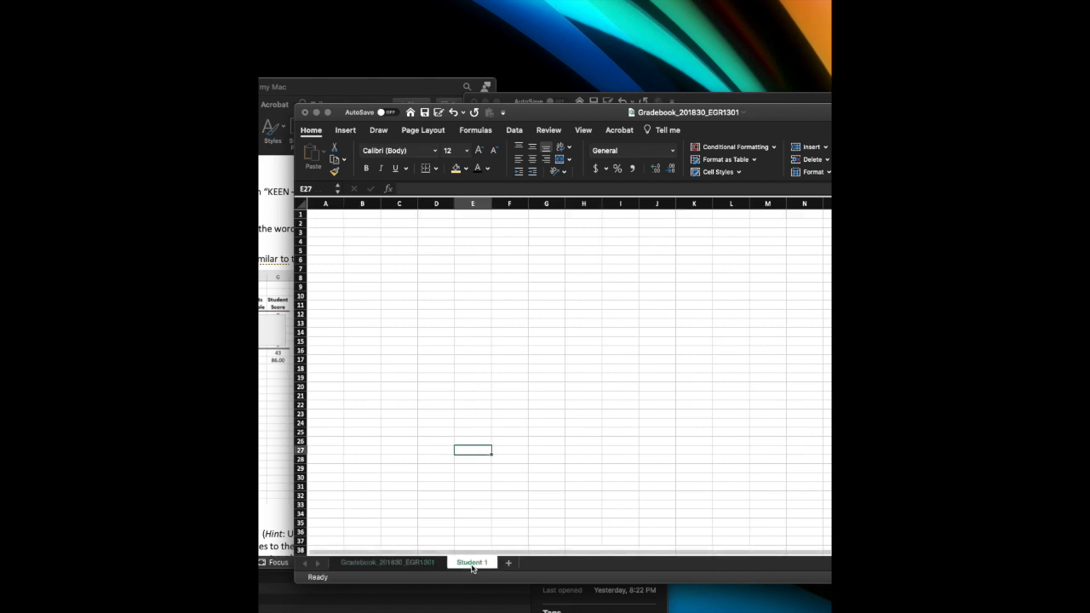
Step: Copy rows 1 through 5, with the headings, student scores and points possible, from the Gradebook_201830_EGR1301 sheet
left_click(414, 565)
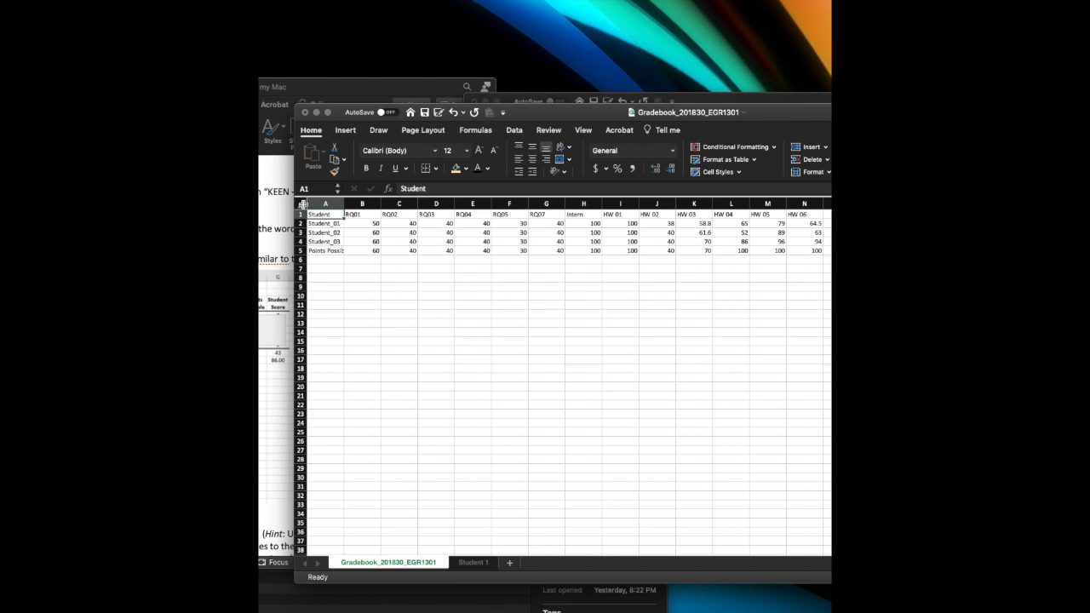
left_click(302, 205)
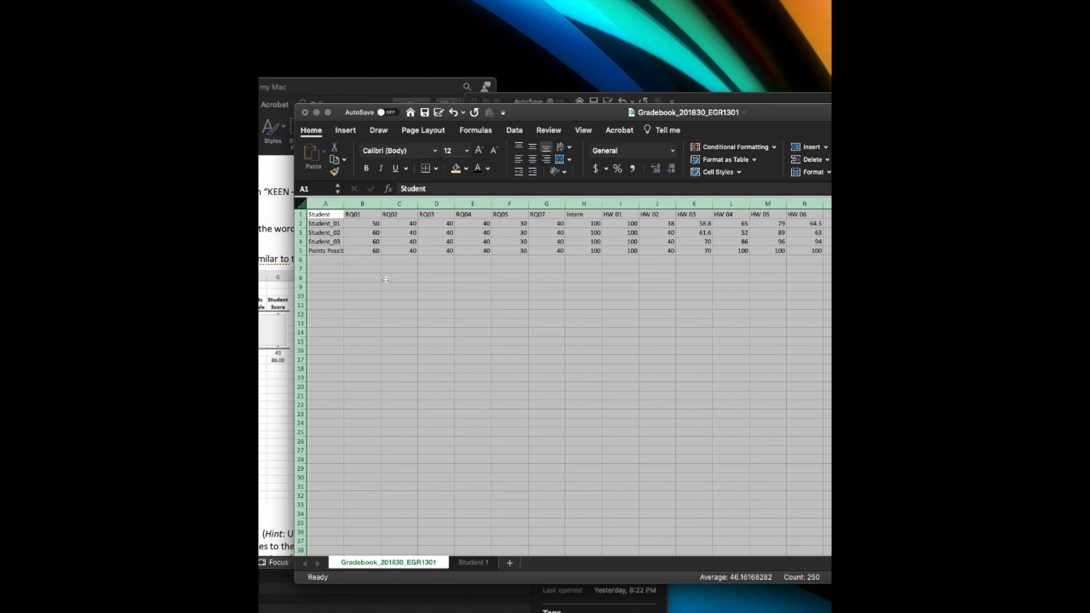
left_click(406, 308)
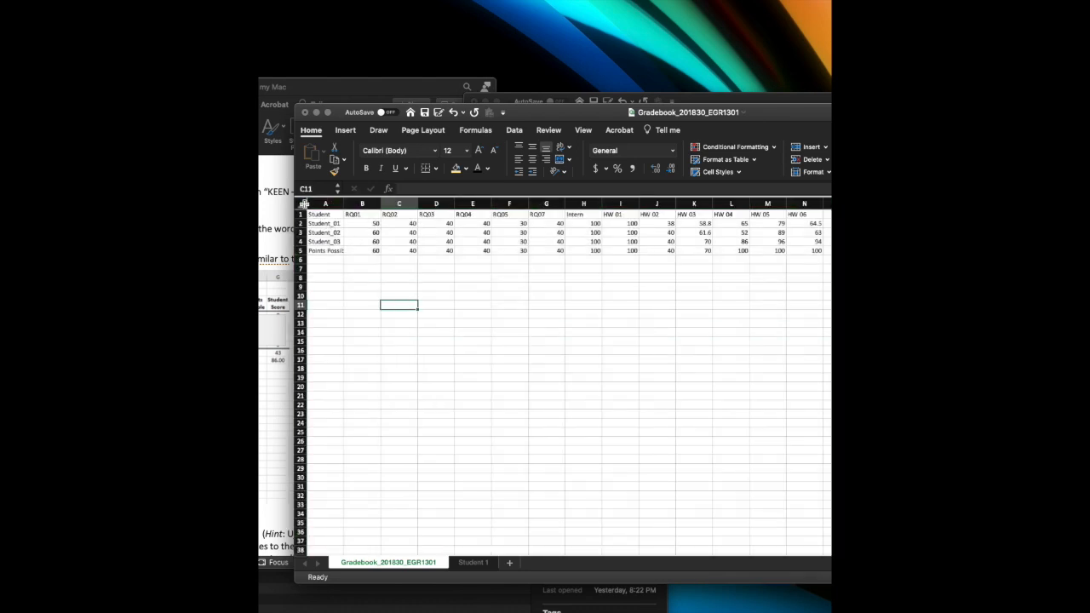
left_click(302, 203)
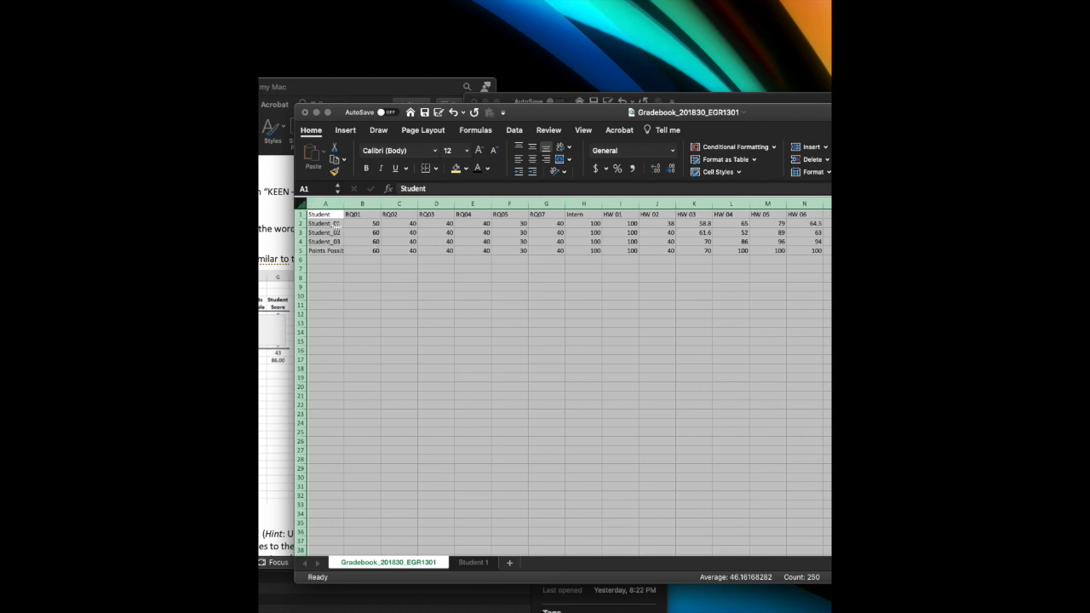
left_click(314, 214)
left_click(300, 215)
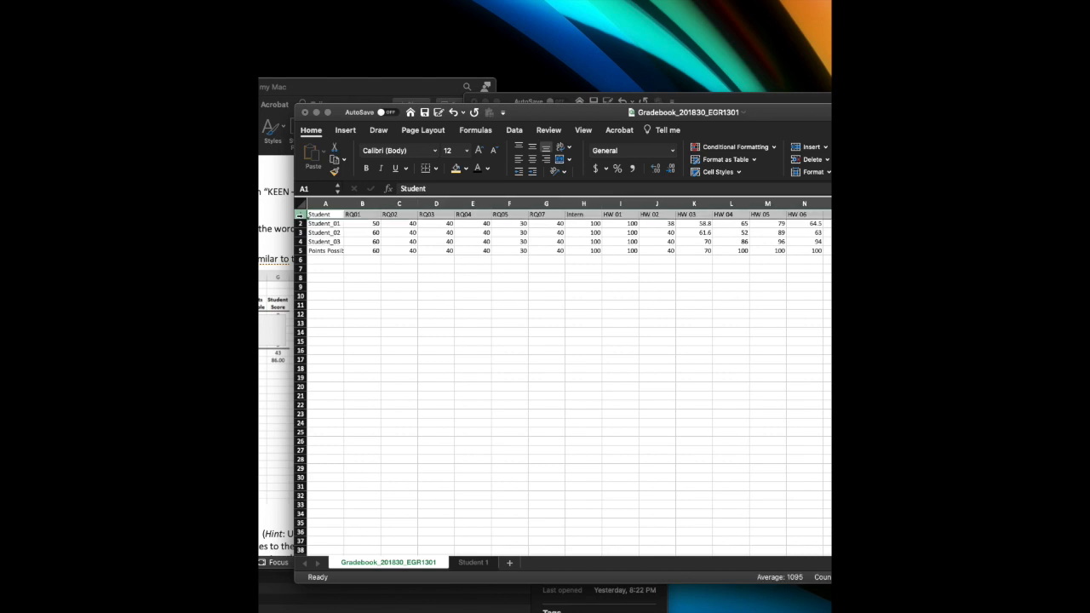
left_click(303, 253)
left_click(303, 252, "shift")
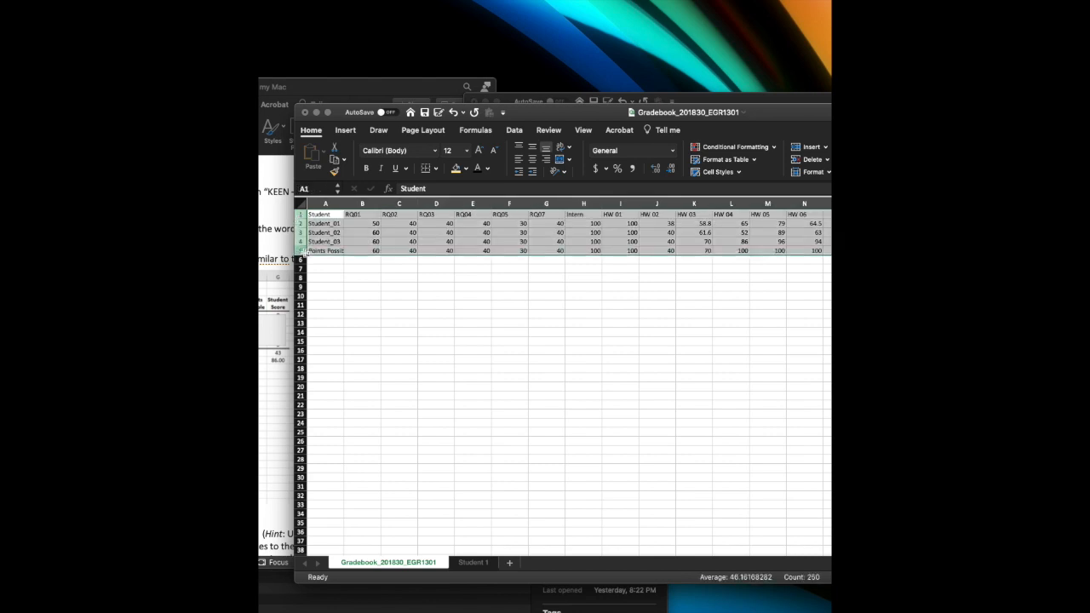
right_click(391, 233)
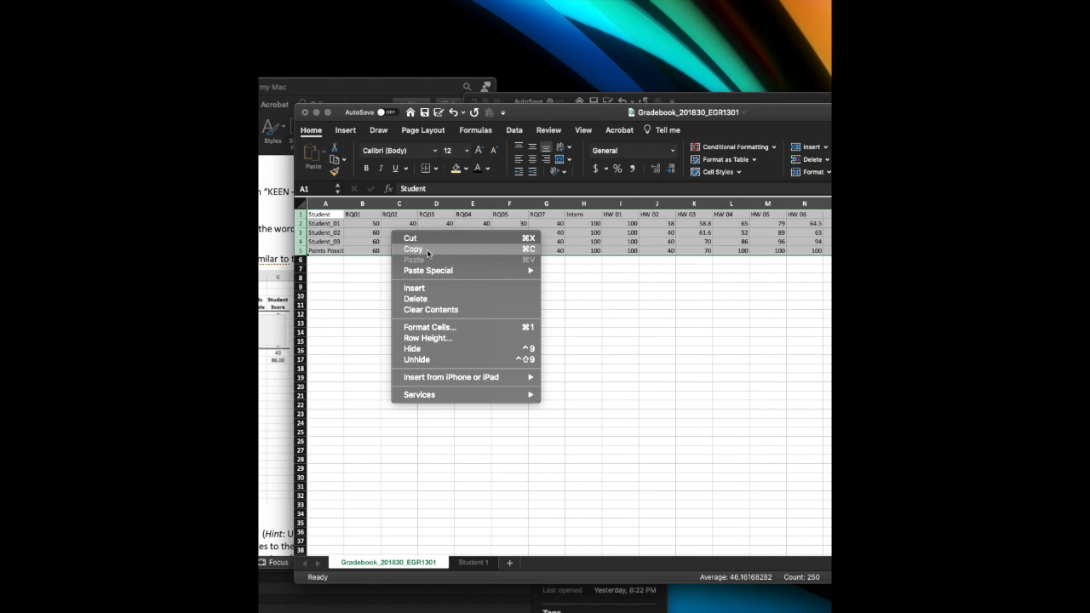
left_click(427, 253)
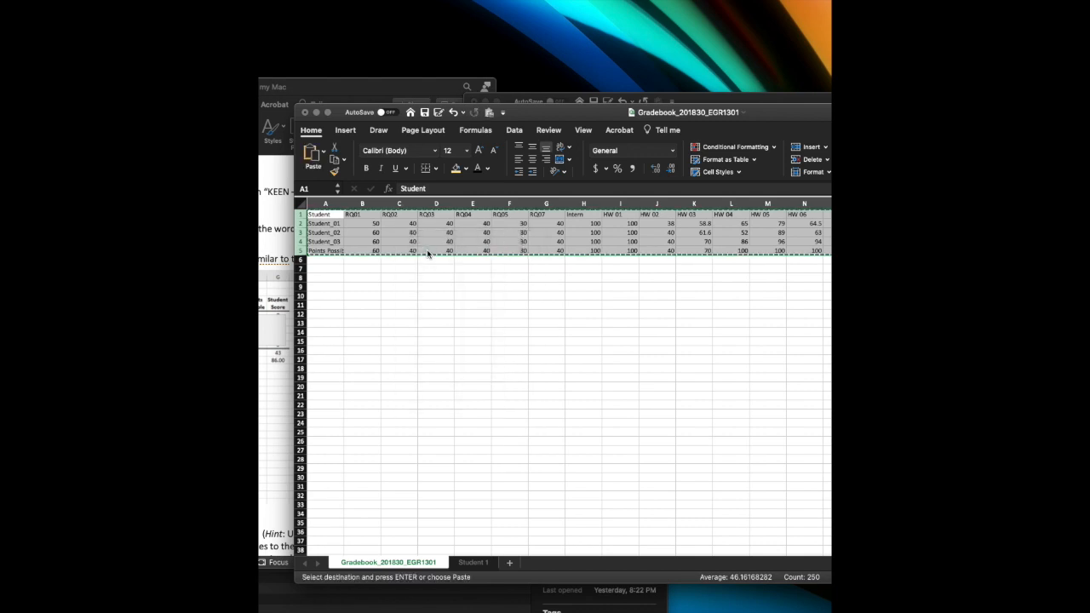
Step: Check the sample layout in the assignment document and paste the copied rows transposed into the Student 1 sheet, starting at cell A4
left_click(472, 564)
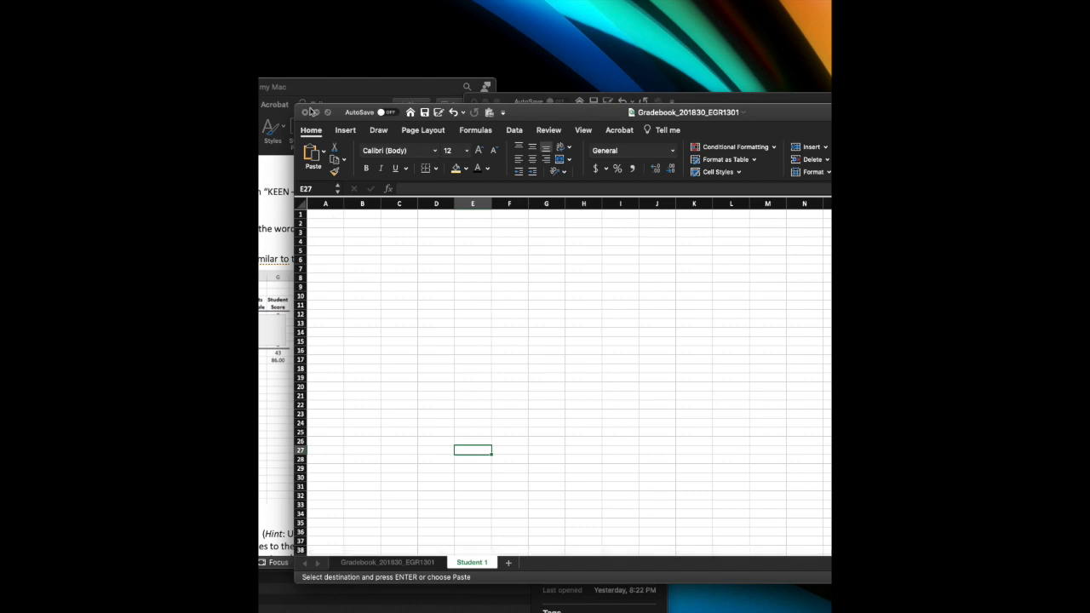
left_click_drag(322, 90, 672, 113)
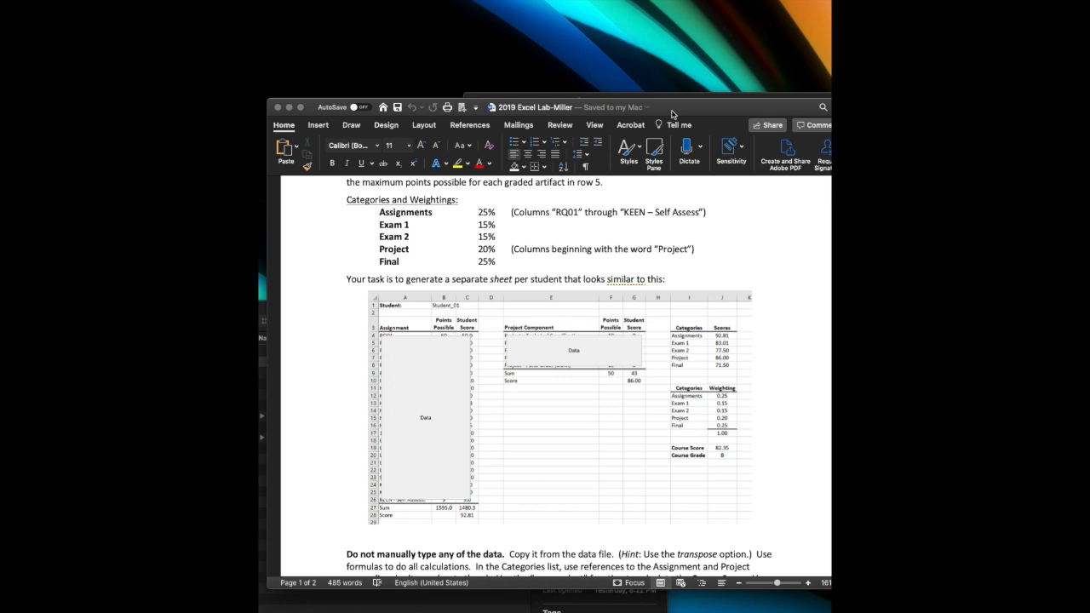
left_click_drag(672, 113, 212, 80)
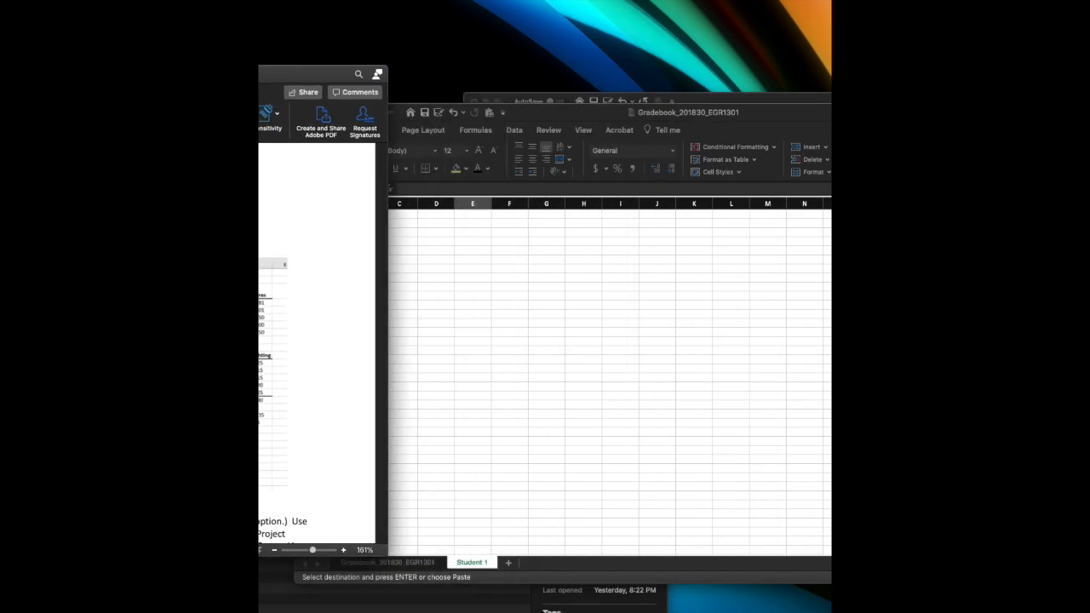
left_click(436, 229)
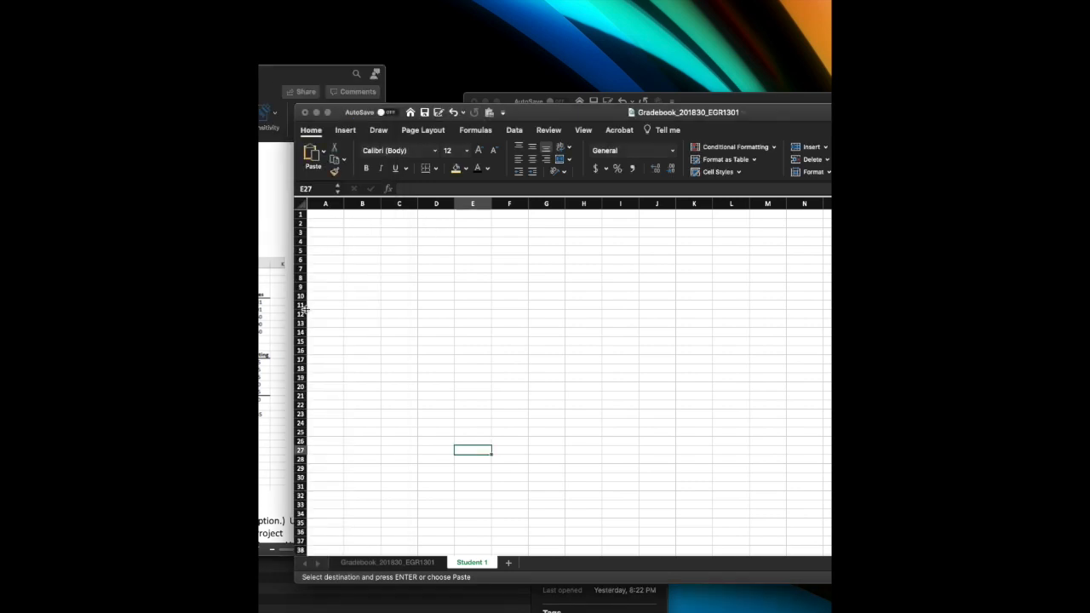
left_click(327, 243)
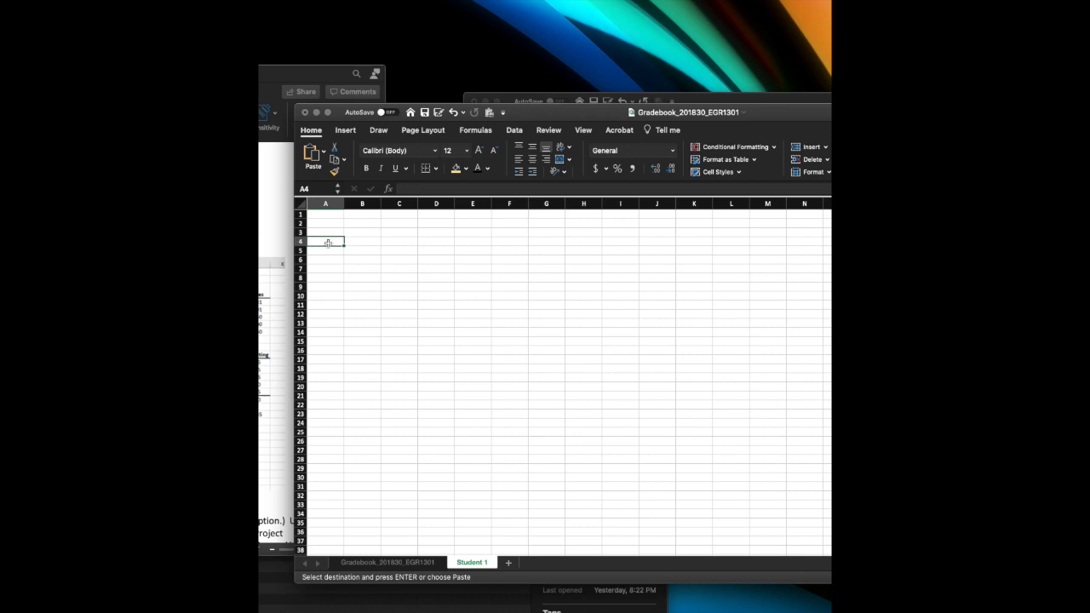
right_click(328, 245)
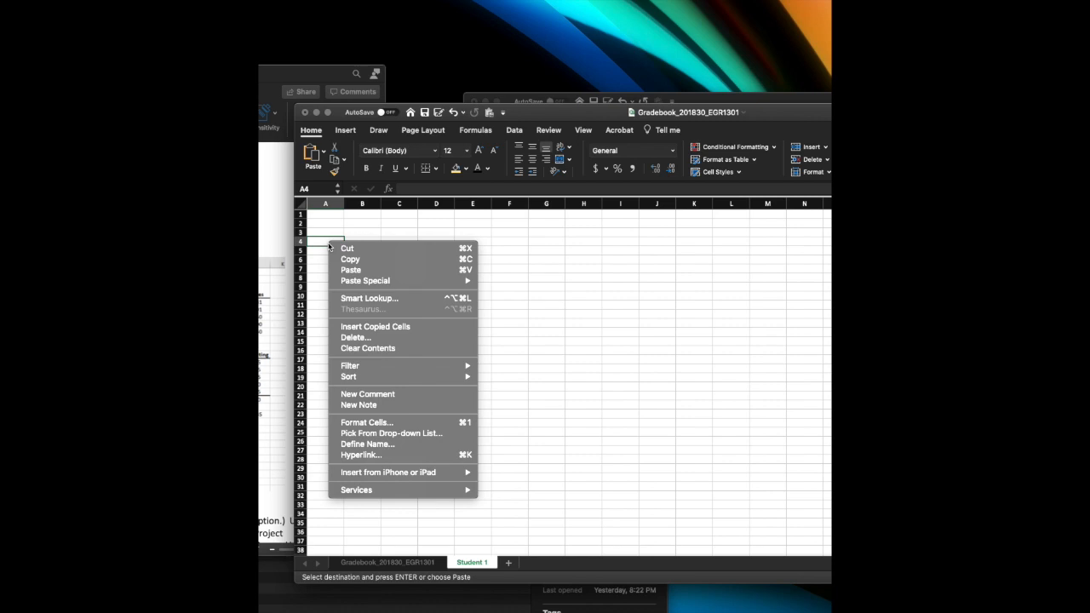
mouse_move(349, 282)
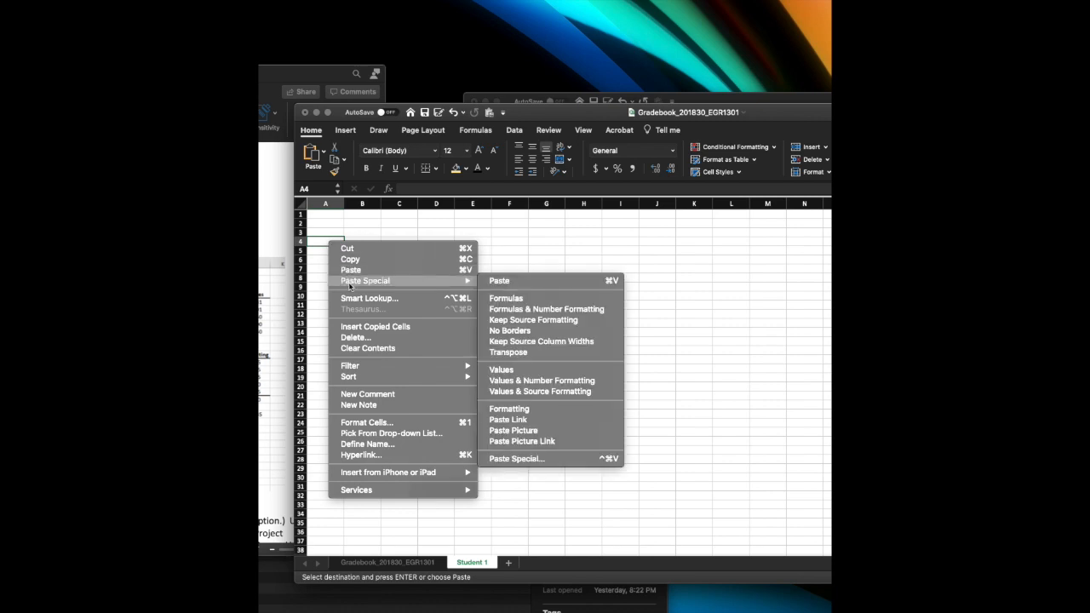
left_click(542, 352)
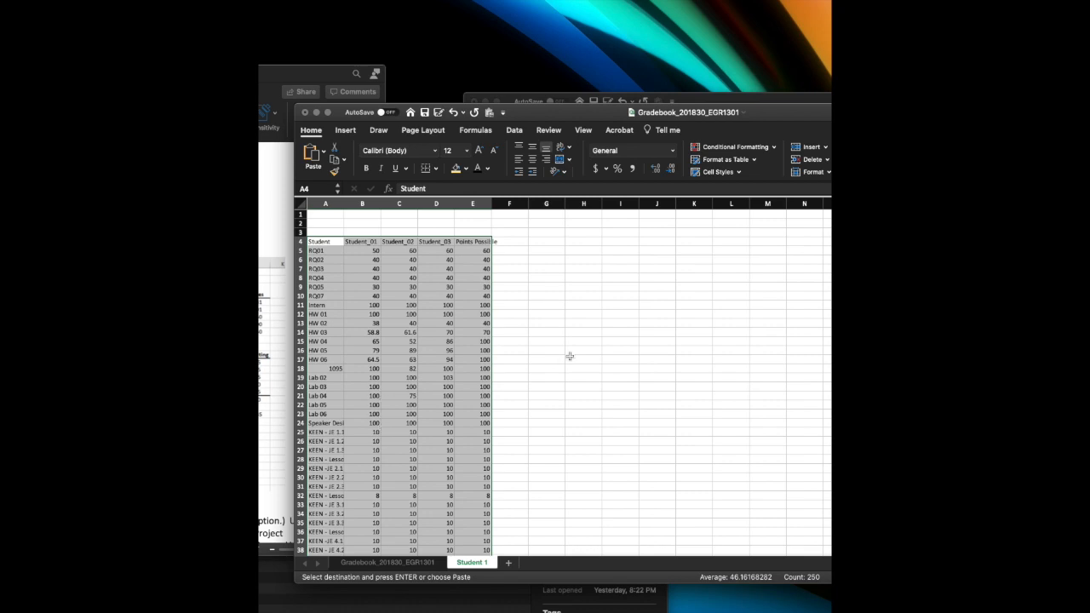
Step: Delete the Student_02 and Student_03 columns from the Student 1 sheet
left_click(399, 204)
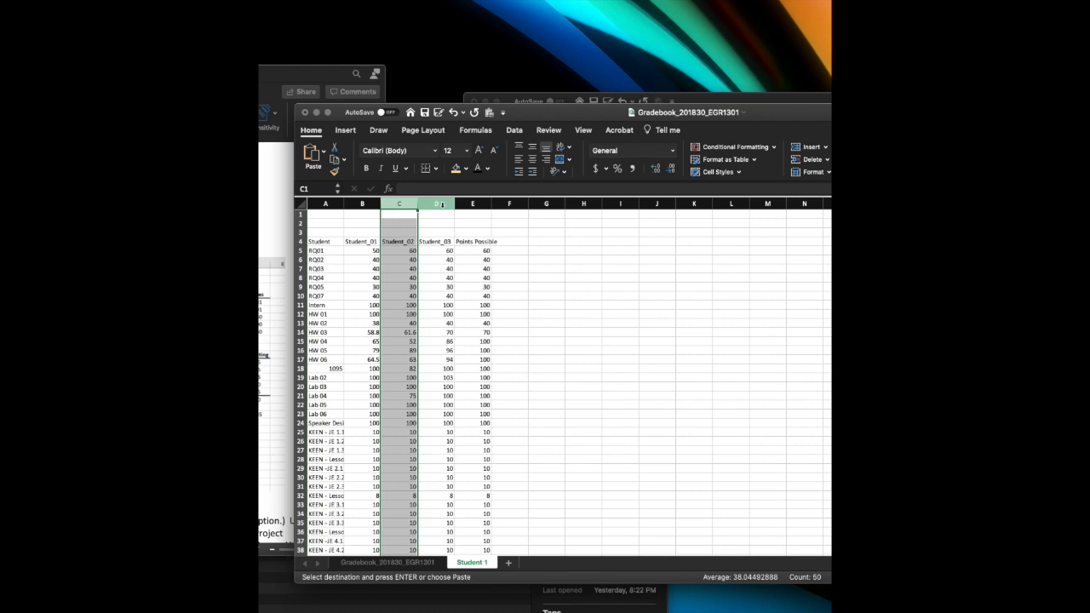
left_click(442, 205, "shift")
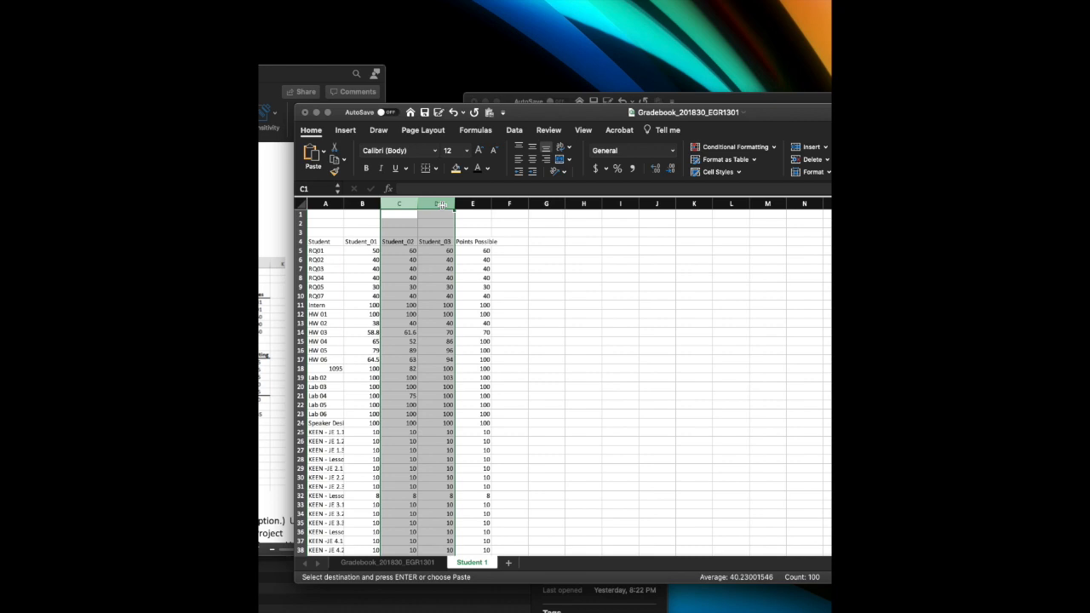
right_click(442, 205)
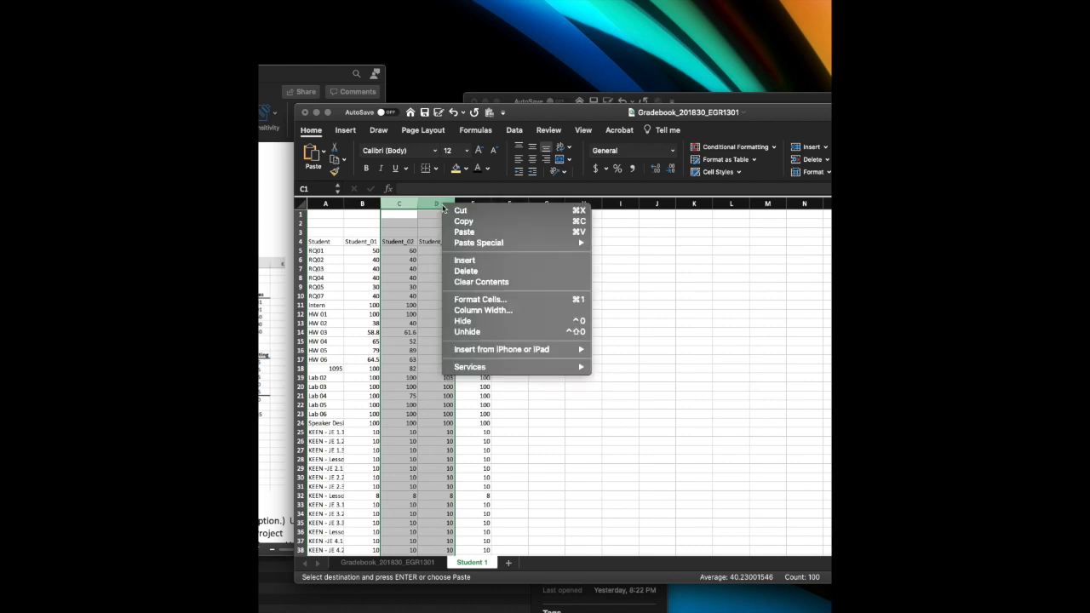
left_click(465, 270)
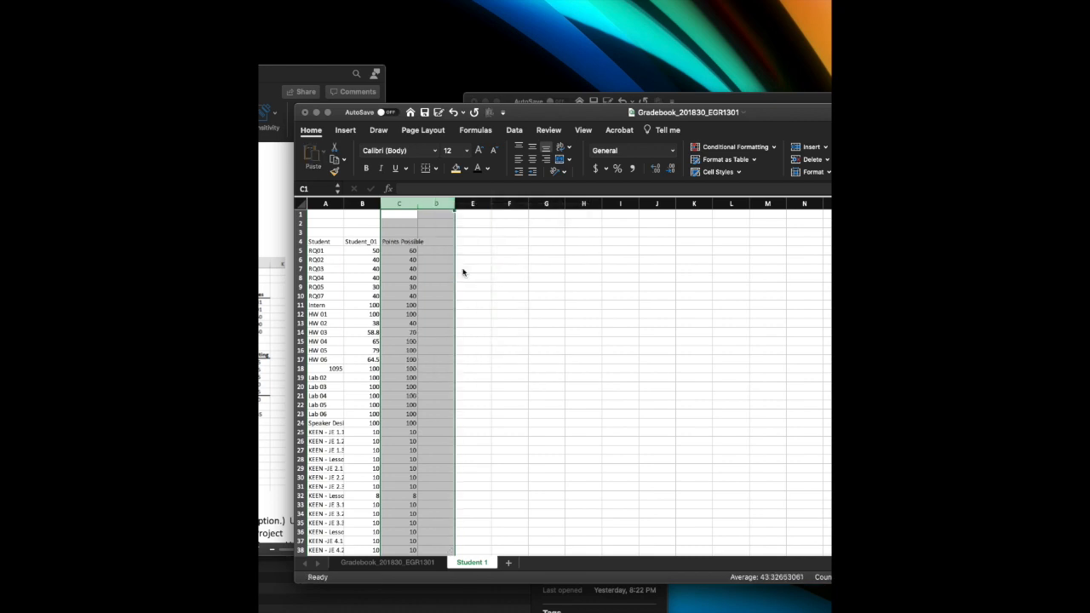
left_click(542, 258)
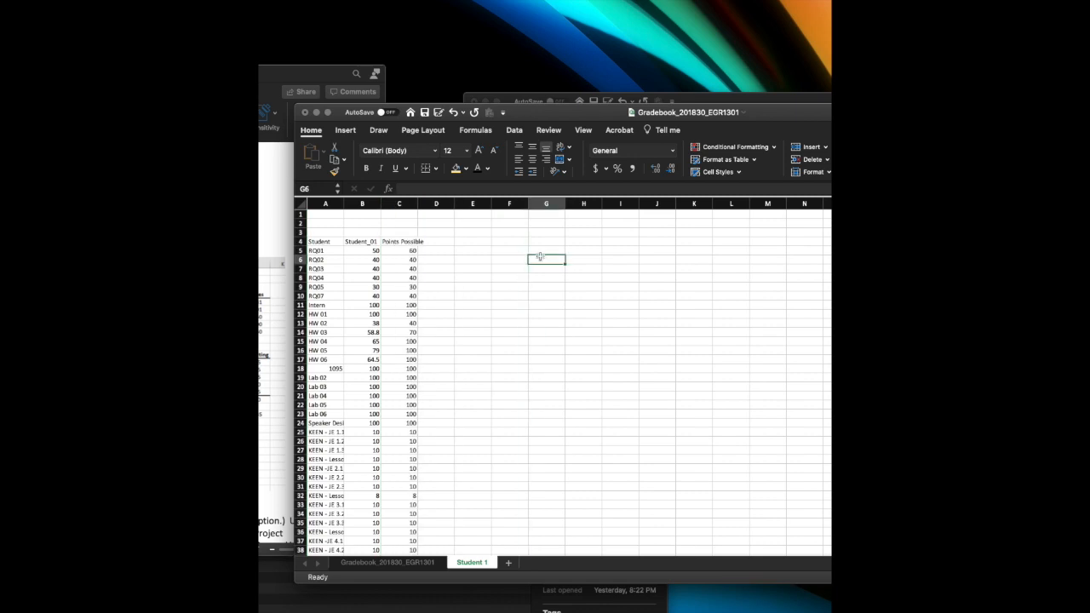
Step: Replace the "Student" heading in cell A4 with "Assisgnment"
left_click(324, 242)
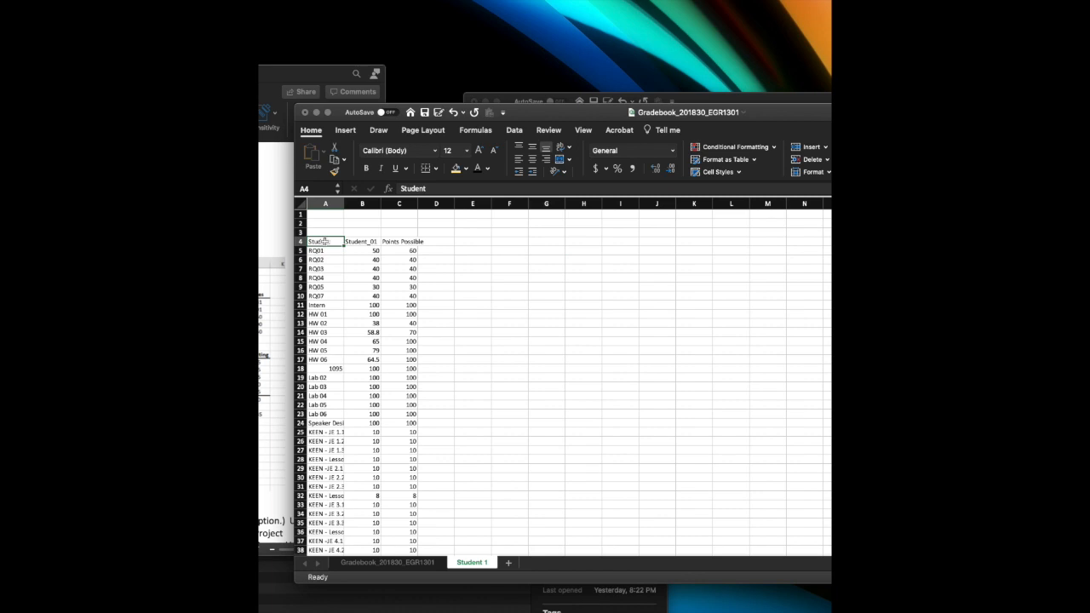
type("Assisi")
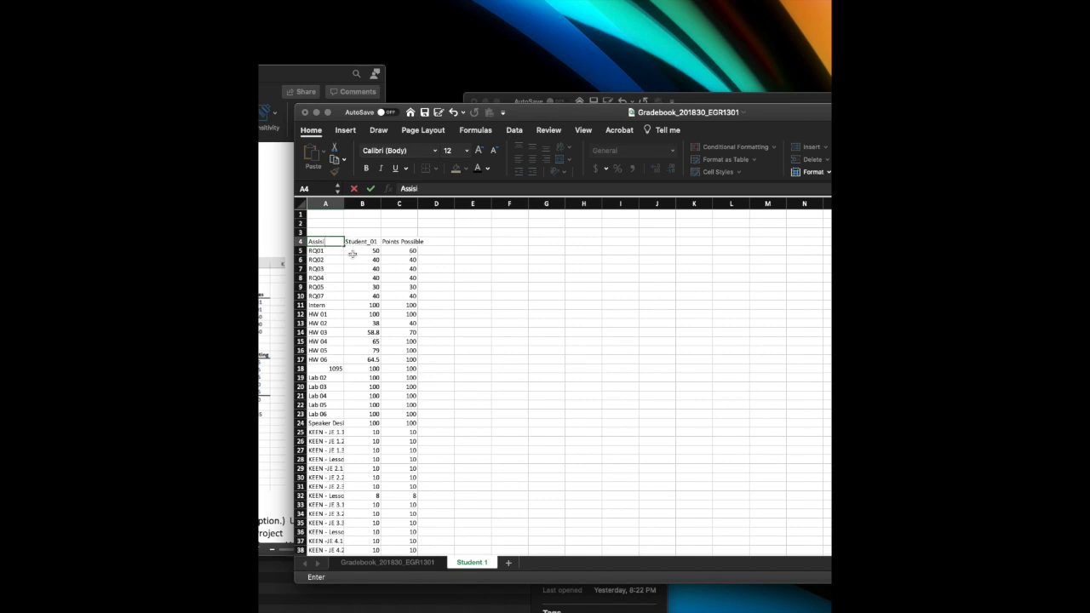
type("gnment")
left_click(366, 240)
left_click(470, 258)
Step: Check the column headings in the assignment document's sample layout, and change the heading in cell B4 to "Student Scores"
left_click(366, 244)
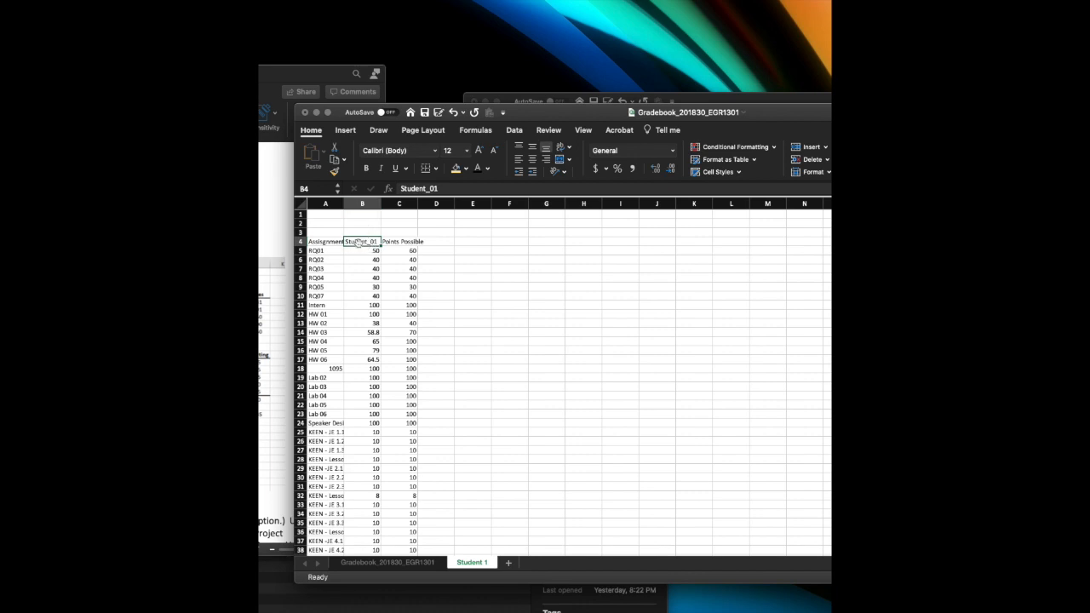
left_click_drag(228, 75, 620, 79)
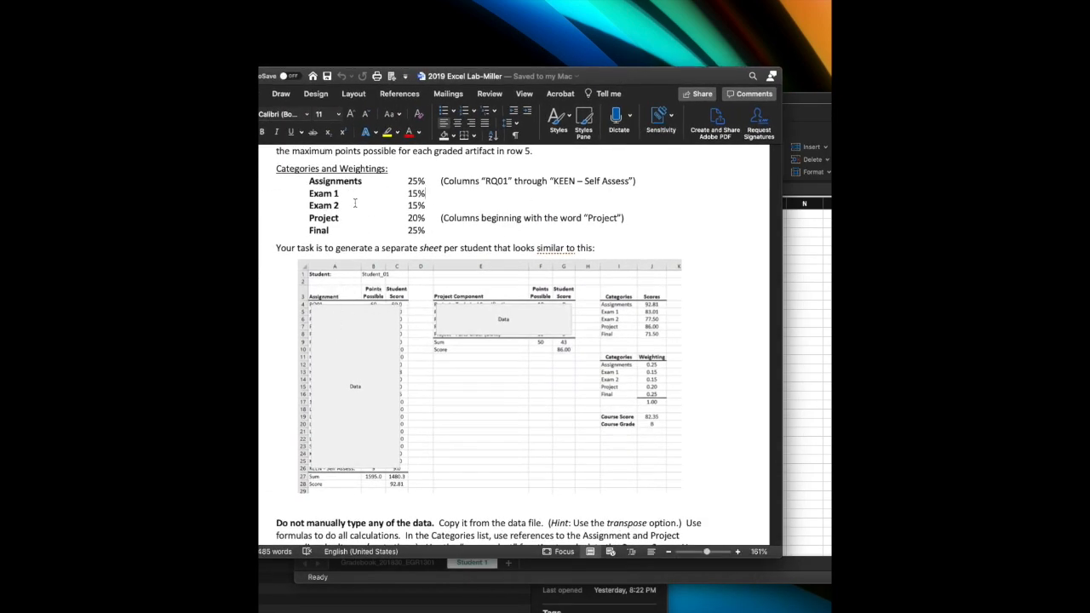
left_click_drag(608, 78, 176, 85)
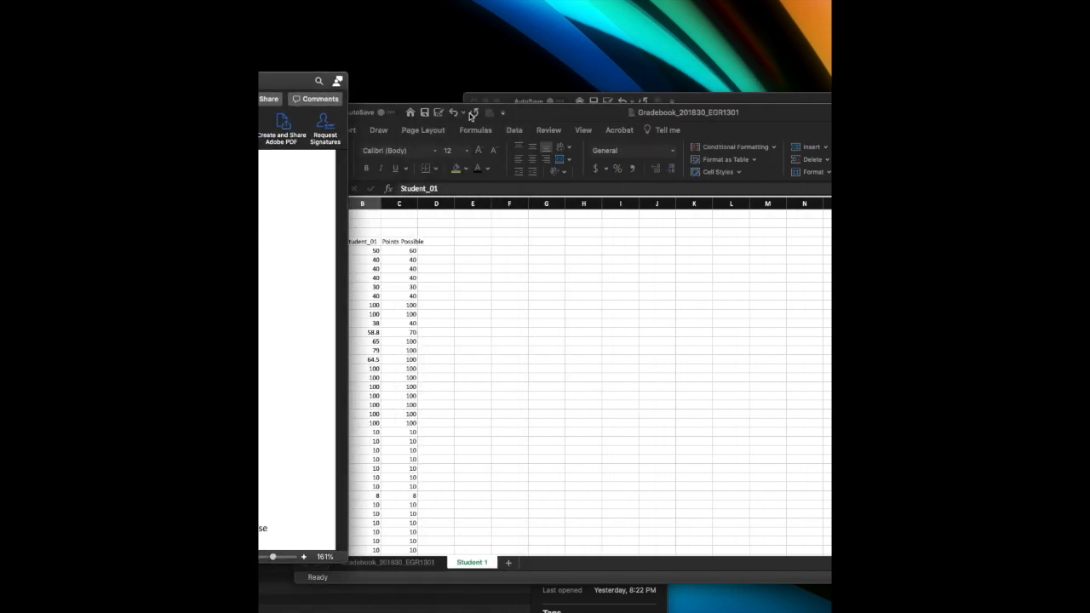
left_click_drag(522, 114, 537, 106)
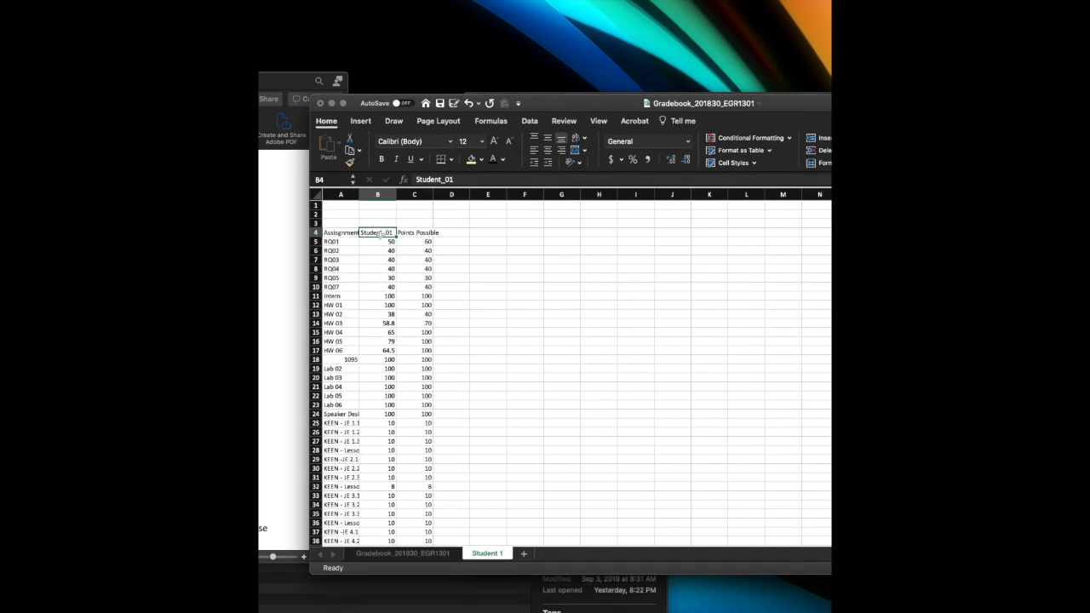
type("Student Scores")
left_click(502, 235)
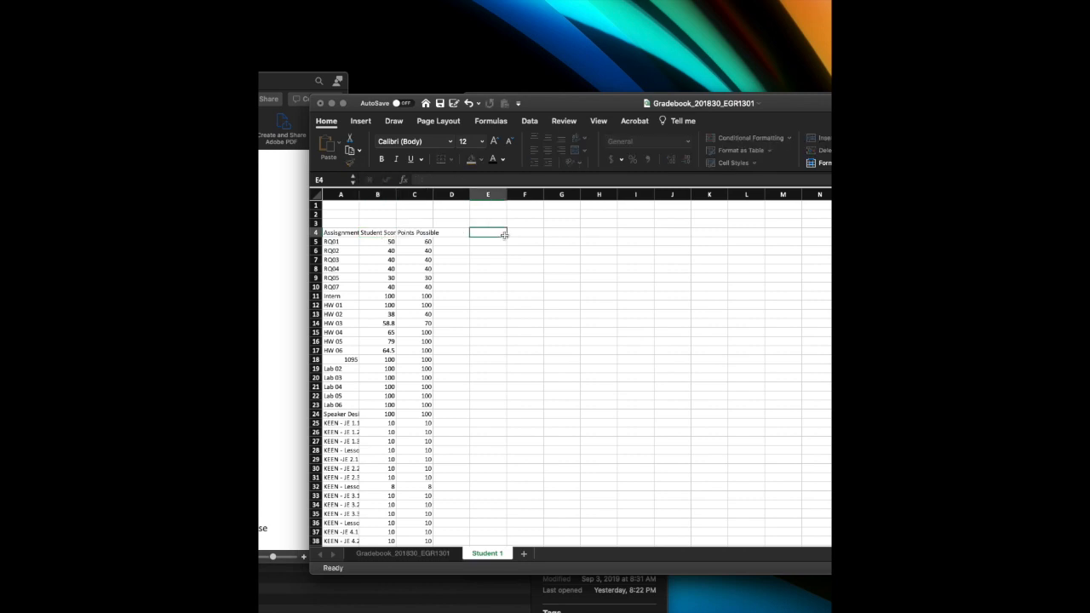
Step: Set the height of heading row 4 to 30
left_click(314, 235)
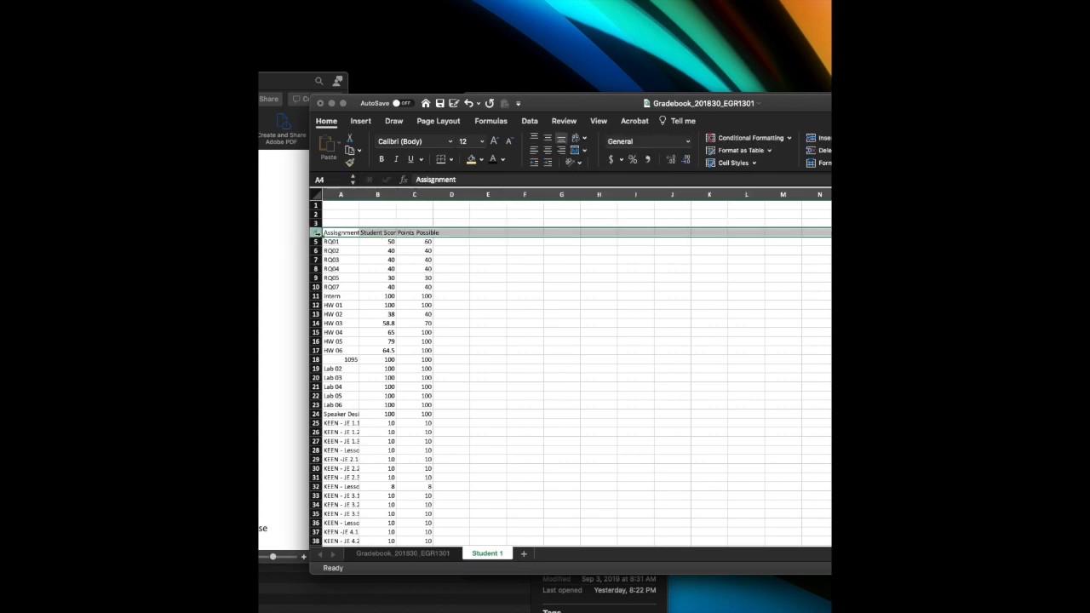
right_click(319, 236)
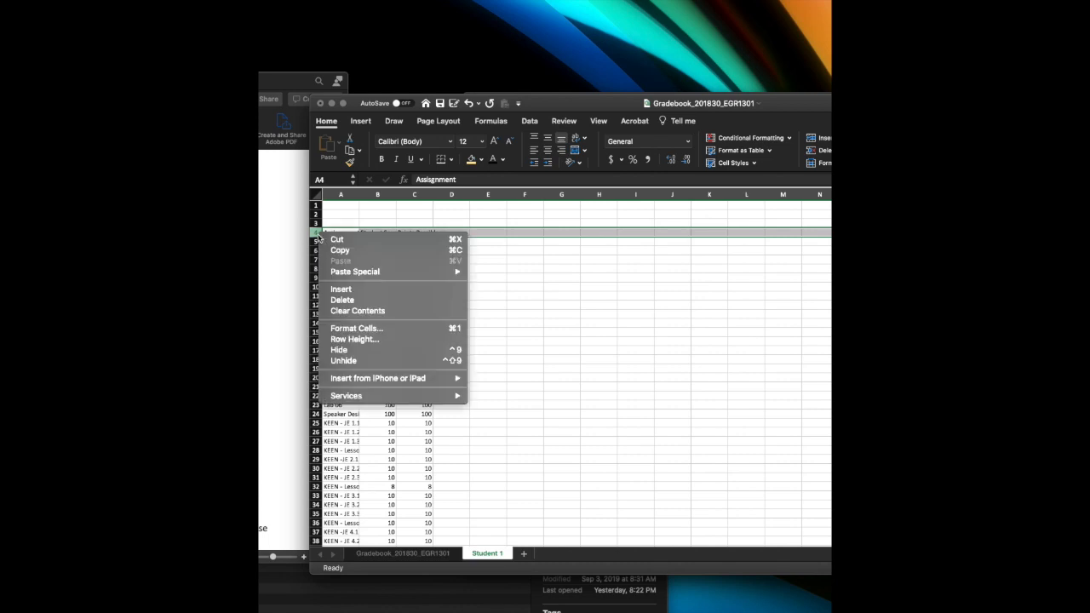
left_click(335, 340)
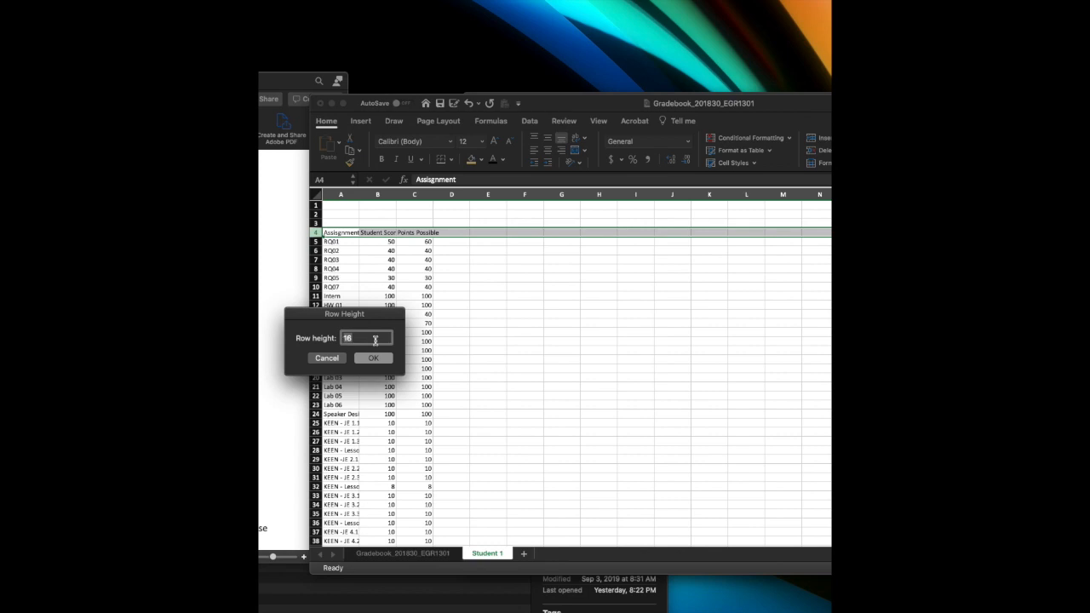
type("30")
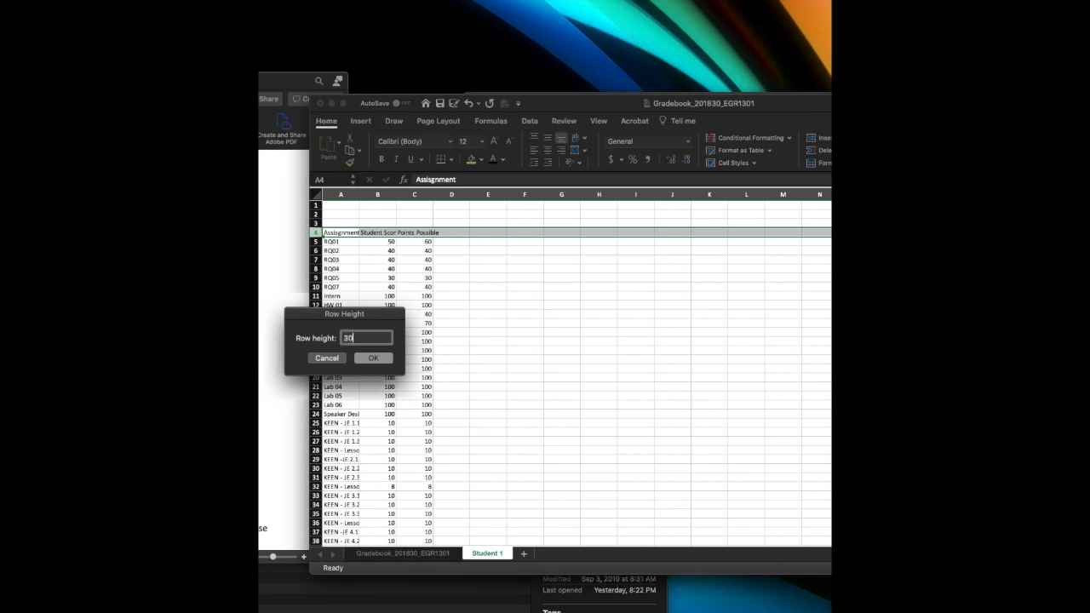
key("Return")
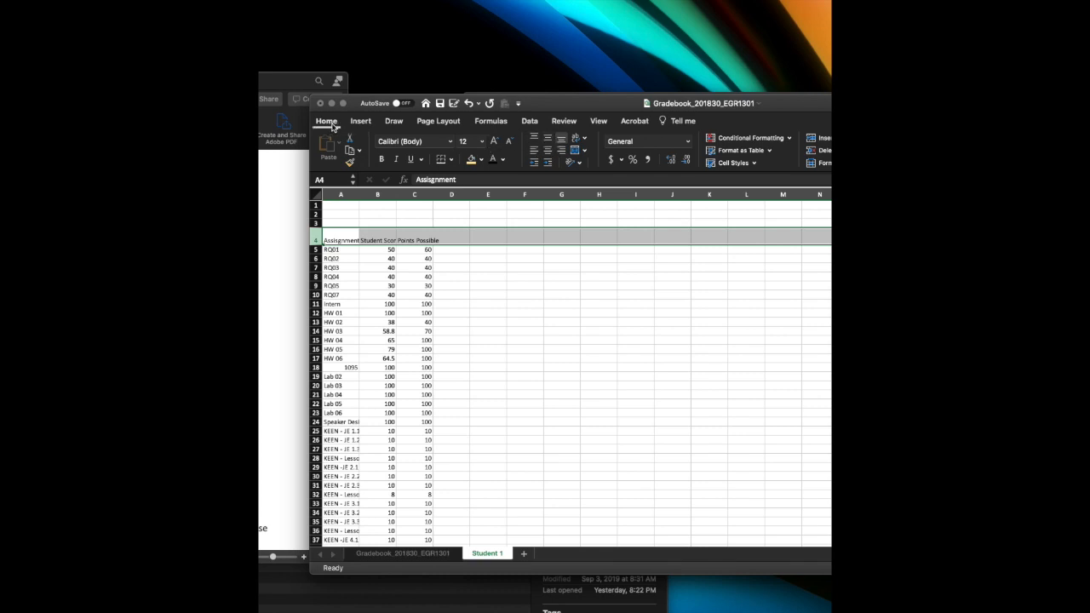
Step: Align the row 4 headings to the vertical middle of their cells and make them bold
left_click(549, 152)
left_click(549, 153)
left_click(548, 139)
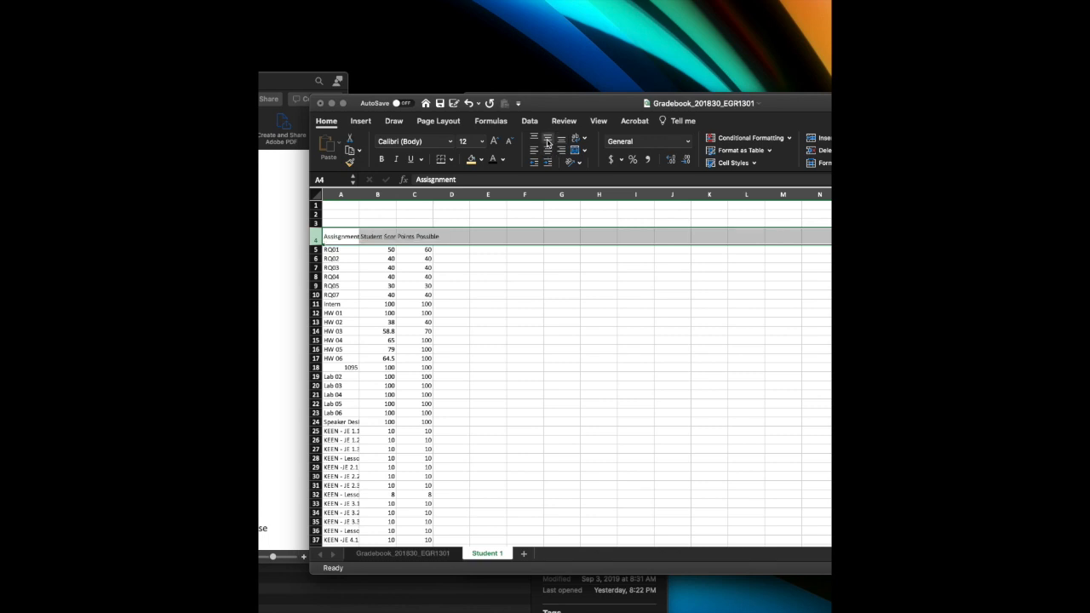
left_click(382, 159)
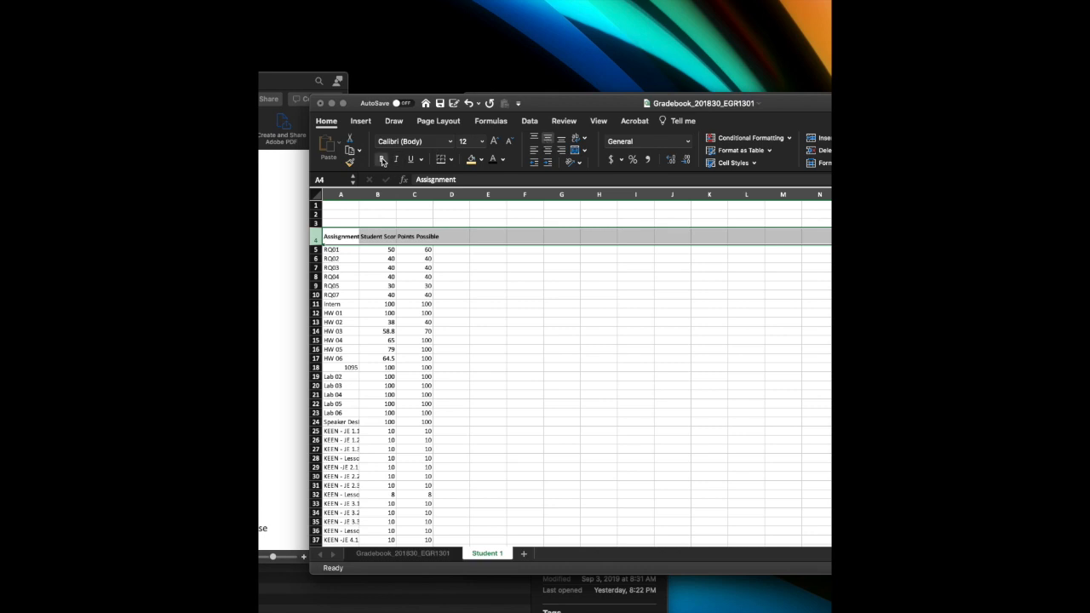
Step: Autofit the widths of columns A, B and C to their contents
left_click(378, 214)
double_click(358, 196)
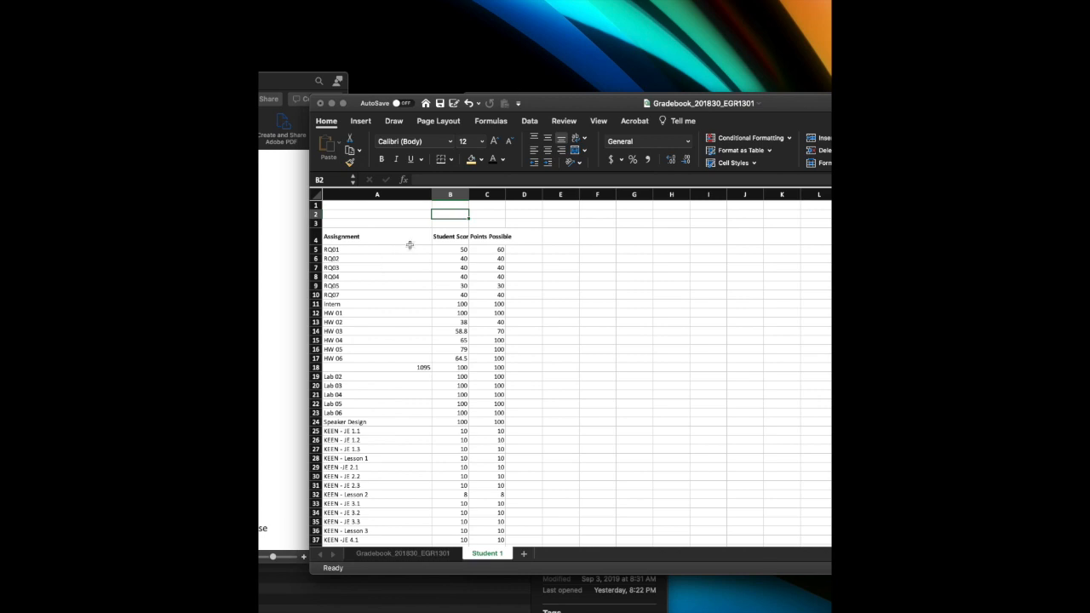
double_click(469, 196)
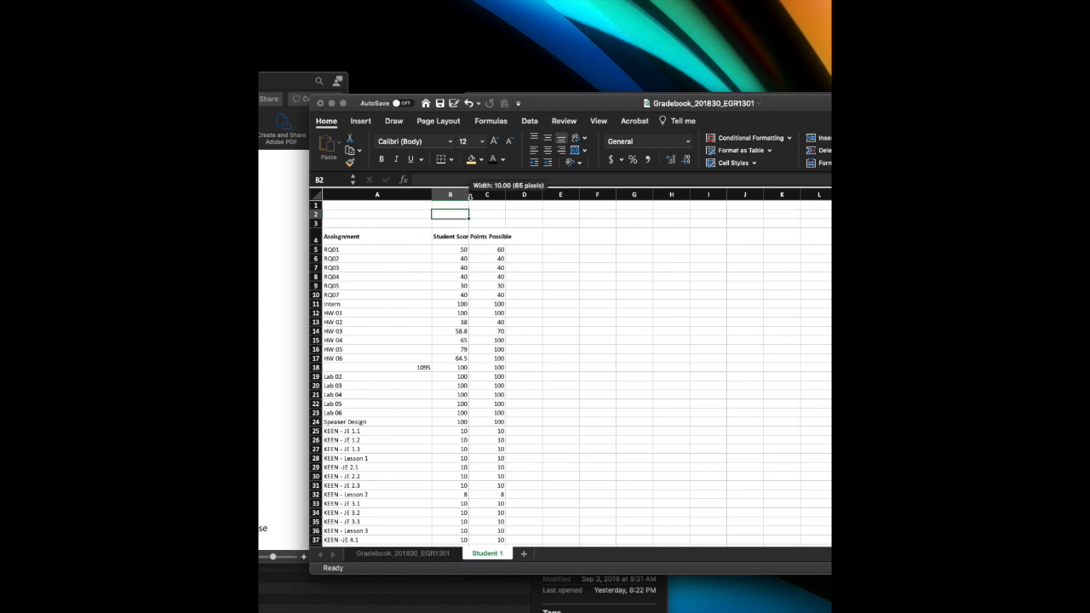
double_click(514, 194)
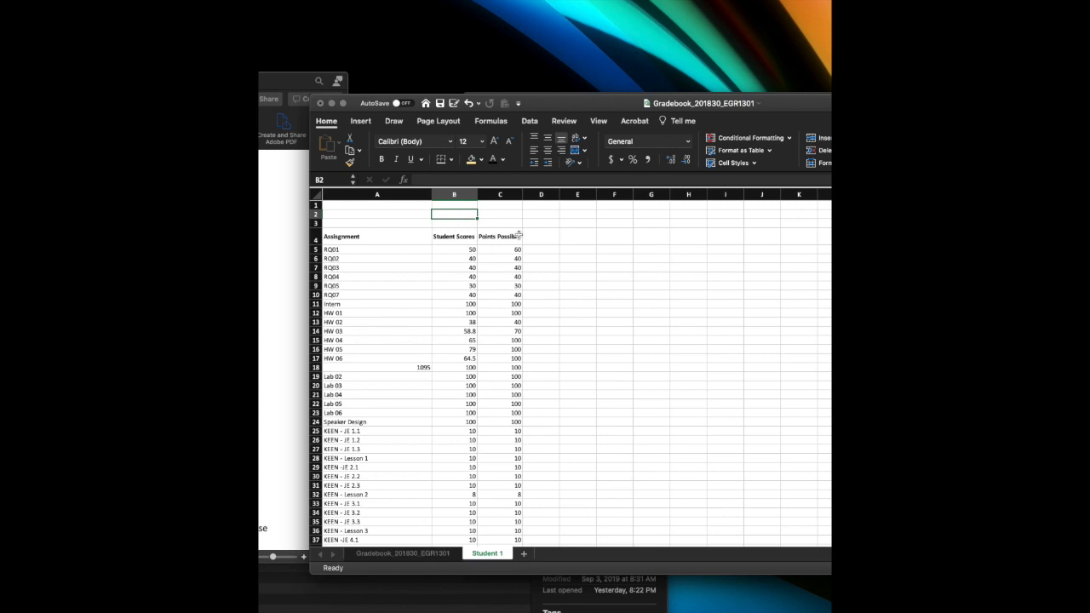
Step: Center the whole grade table, A4 through C53, horizontally in its cells
left_click(337, 239)
scroll(438, 304, "down", 6)
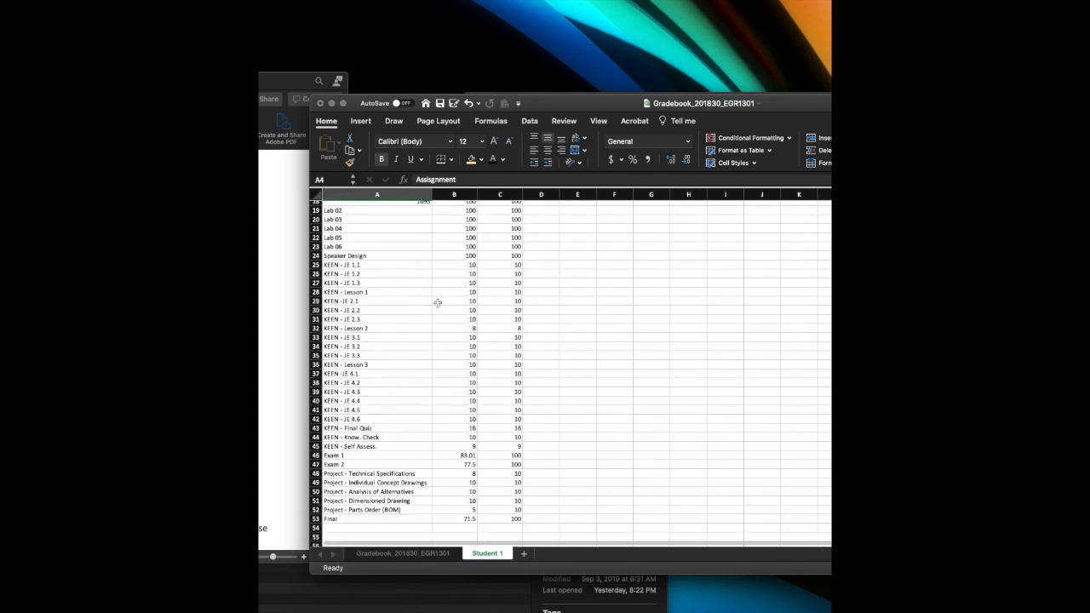
left_click(511, 511, "shift")
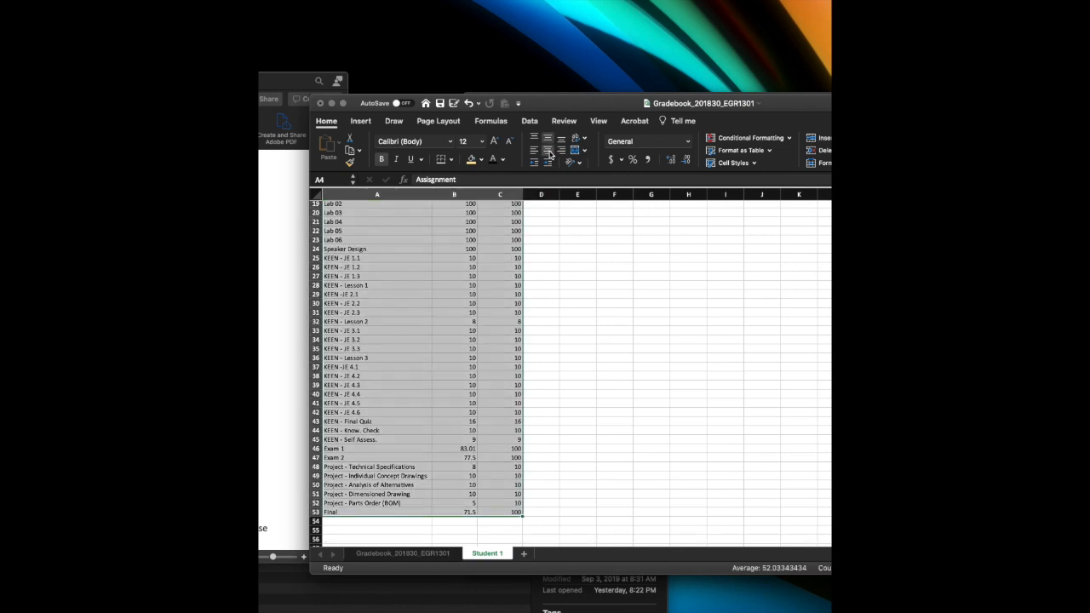
scroll(574, 264, "up", 6)
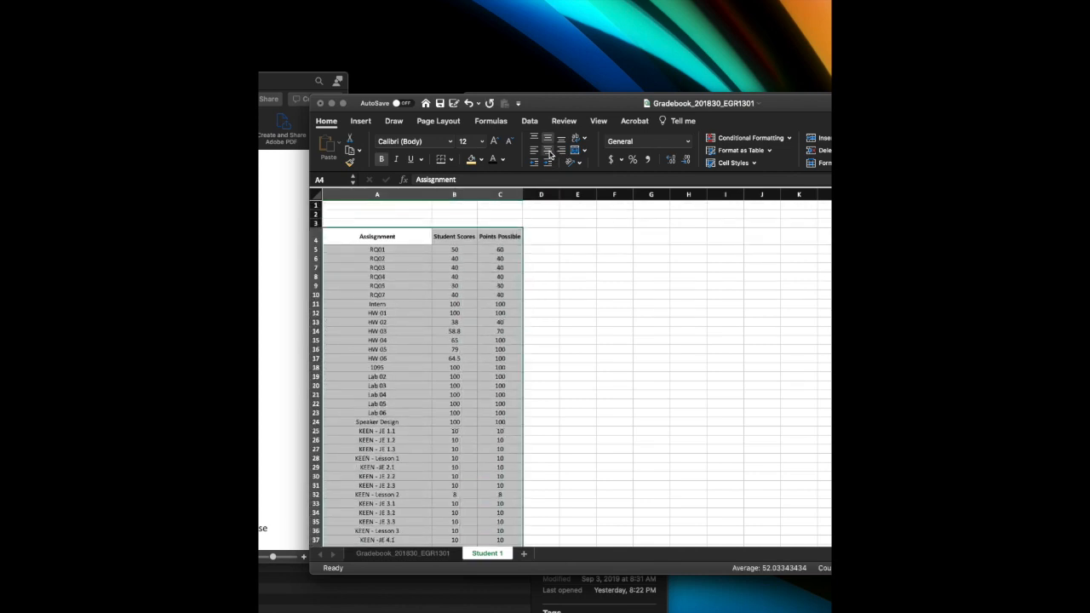
left_click(584, 304)
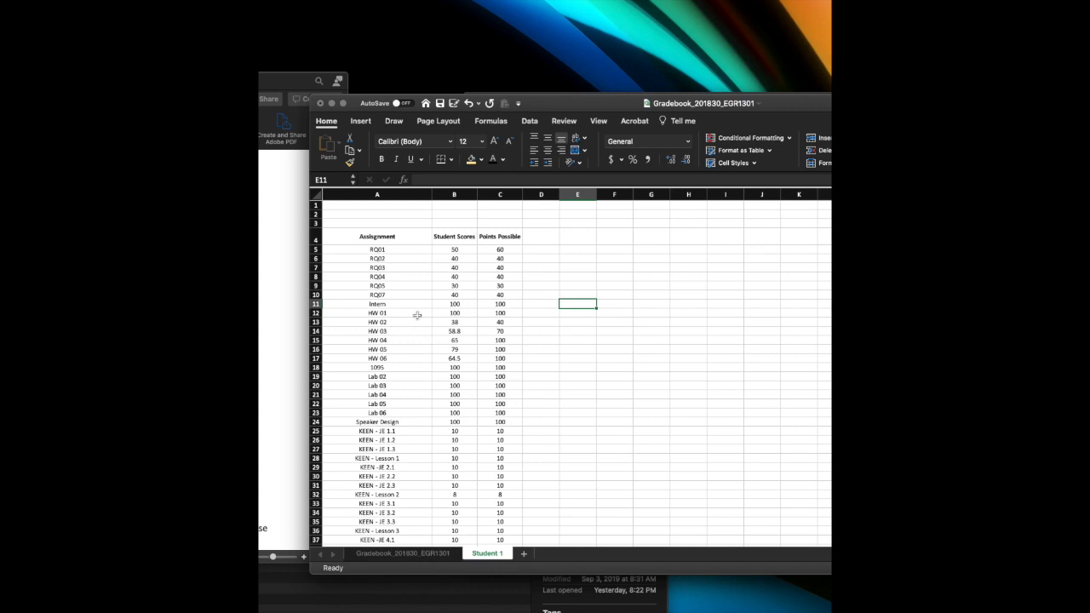
Step: Enter the heading "Project Component" in cell E4
left_click(584, 239)
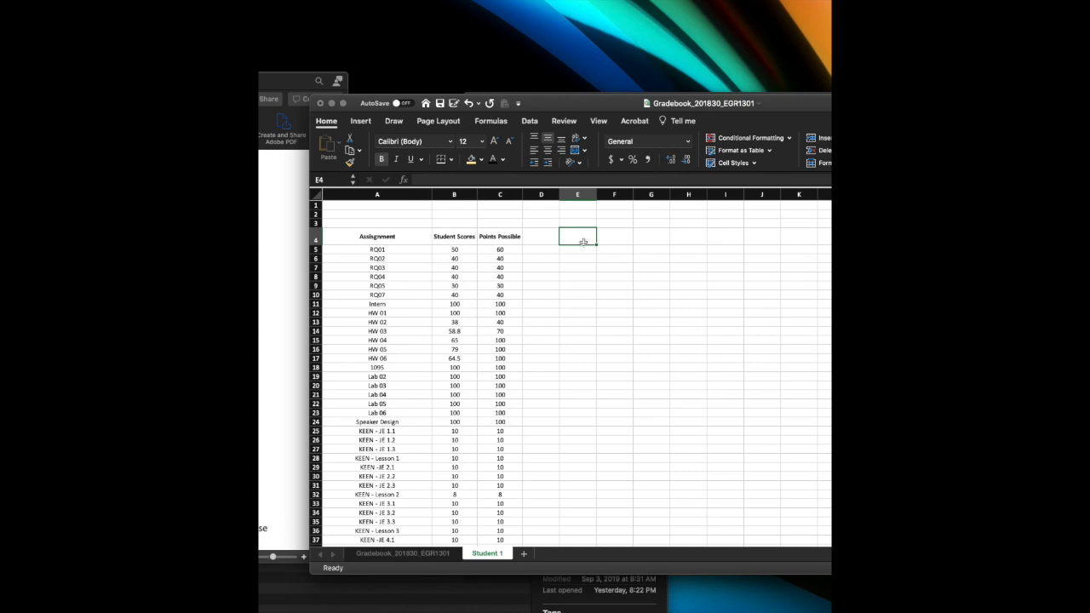
type("Preo")
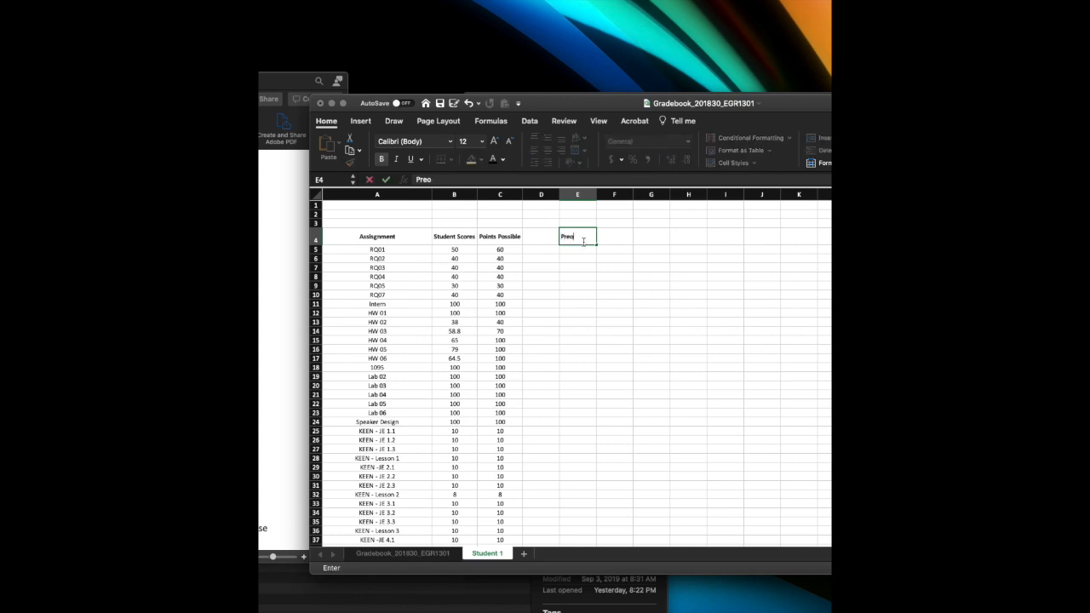
key("BackSpace")
key("BackSpace")
type("oject Component")
left_click(572, 338)
Step: Copy the project rows with their scores and points, from Technical Specifications to Parts Order (BOM), cells A48 through C52
scroll(574, 336, "down", 1)
scroll(574, 337, "down", 1)
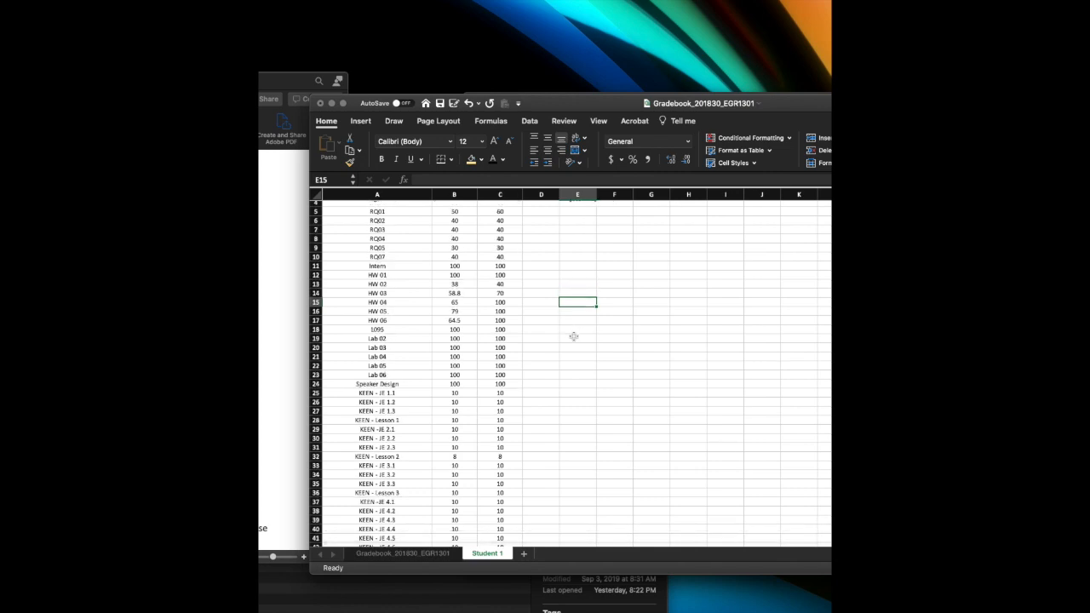
scroll(573, 336, "down", 1)
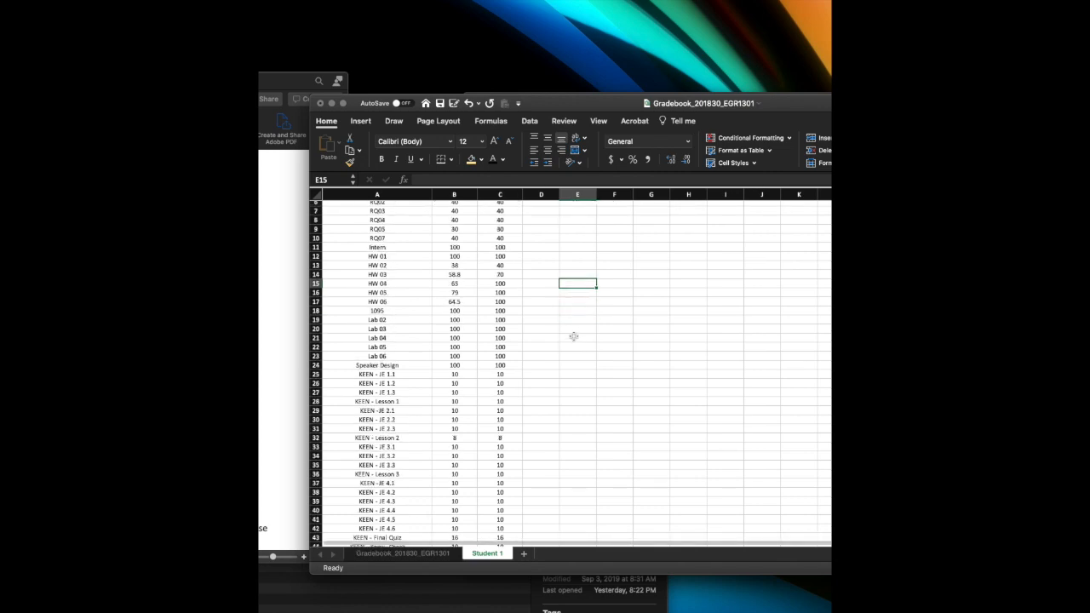
scroll(574, 336, "down", 5)
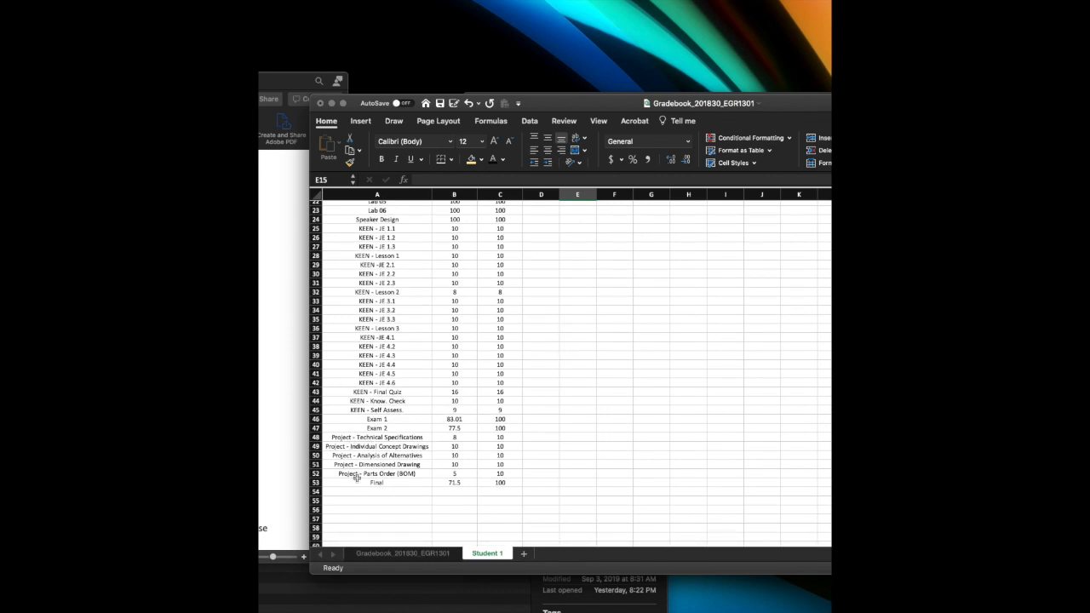
left_click(416, 437)
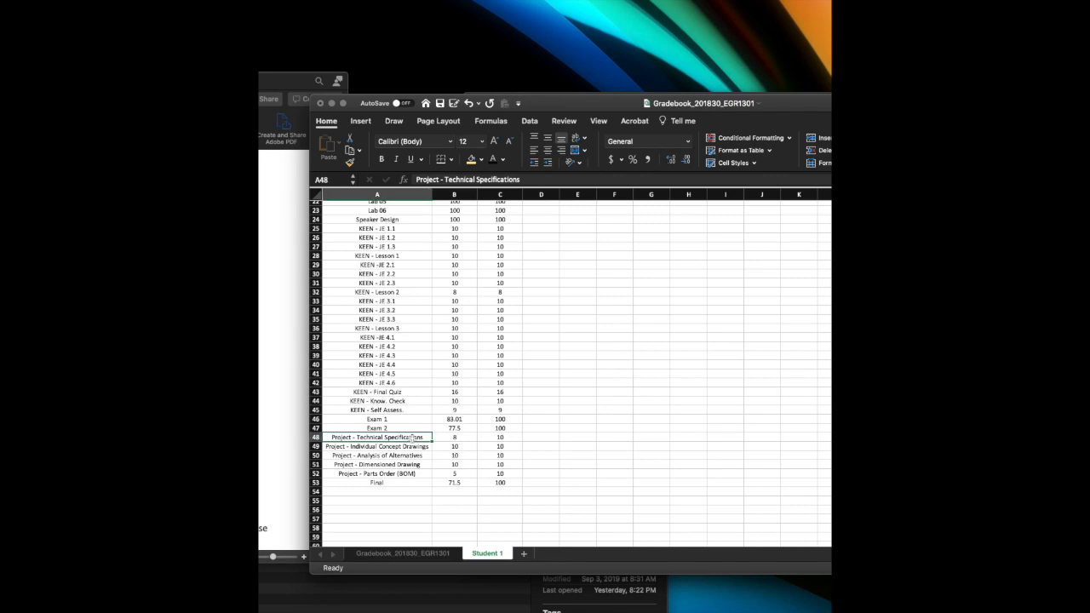
left_click(509, 473, "shift")
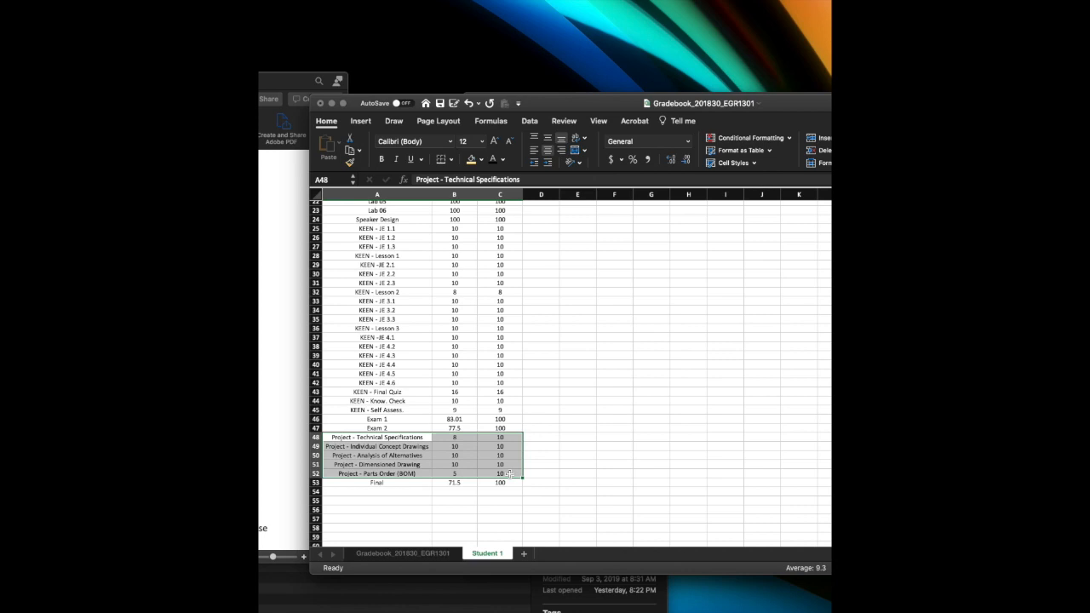
key("super+c")
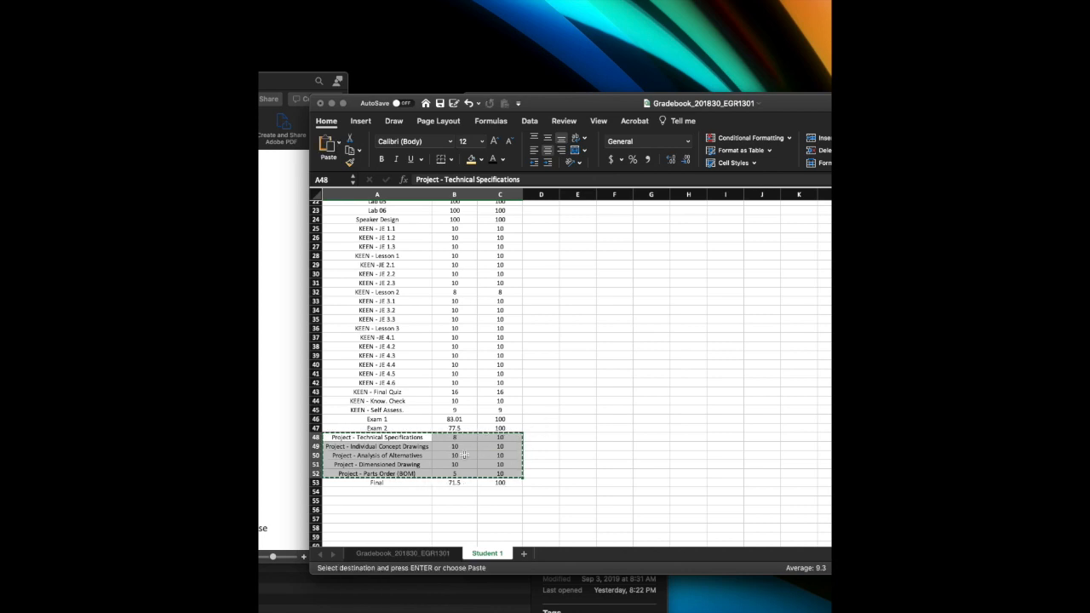
scroll(571, 372, "up", 6)
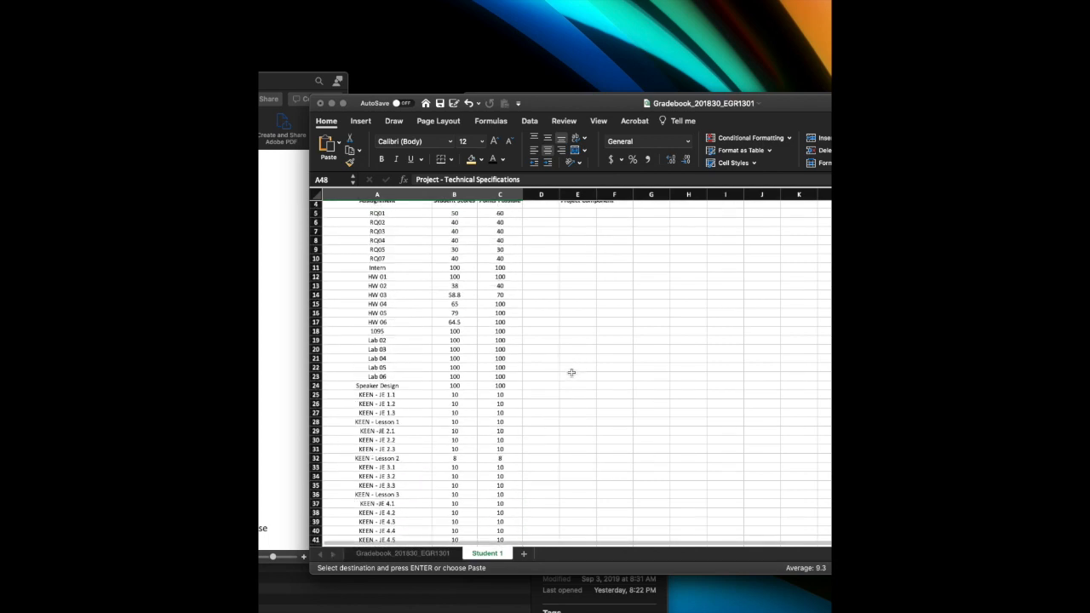
Step: Paste the cut project rows with their scores and points at cell E5 and autofit the width of column E
left_click(577, 250)
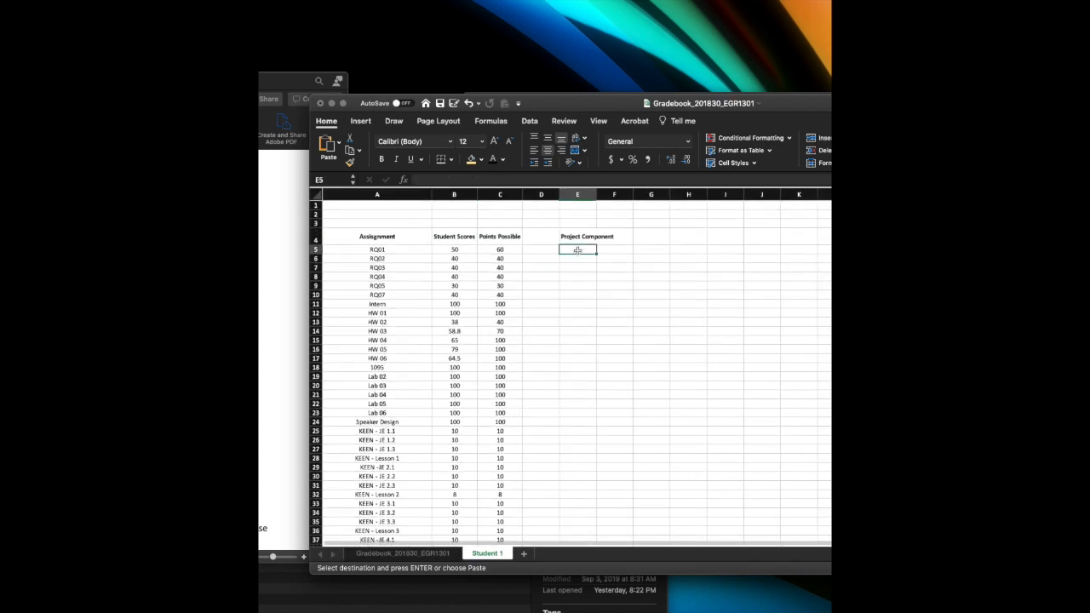
right_click(577, 250)
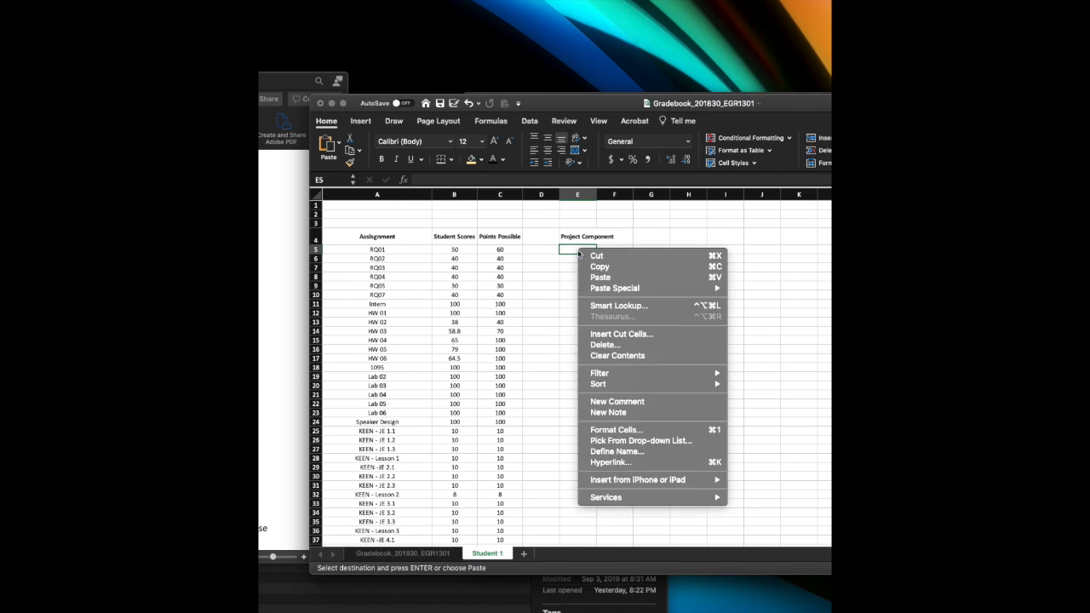
left_click(599, 277)
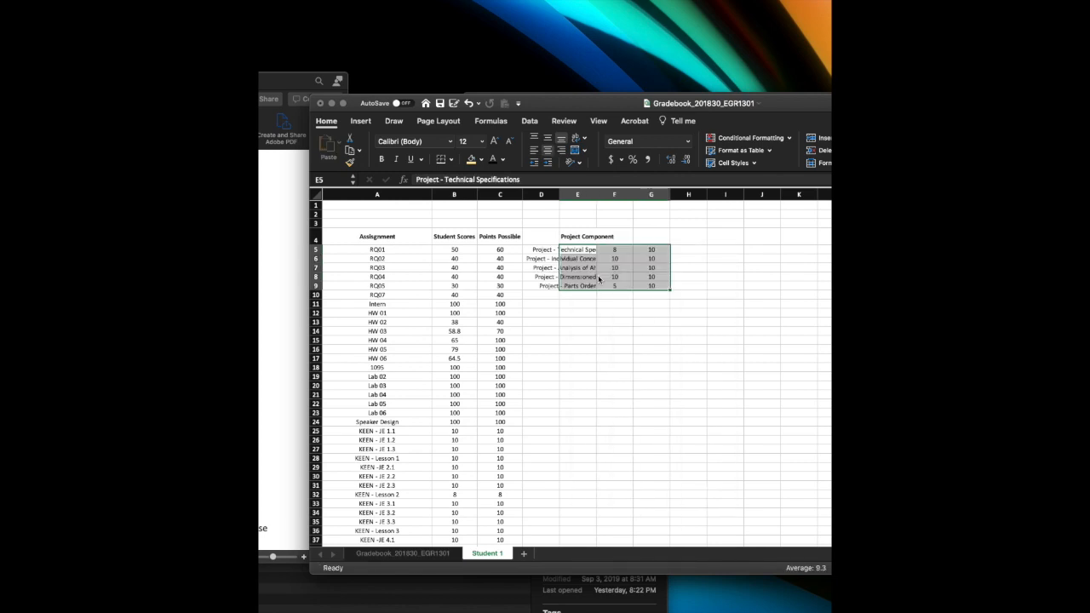
double_click(596, 195)
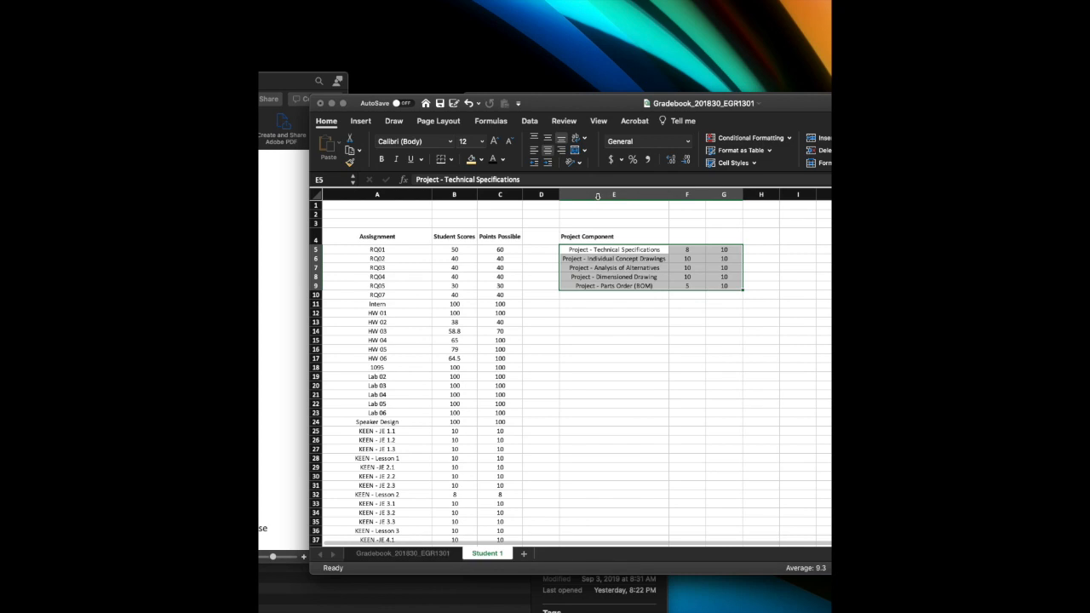
left_click(622, 333)
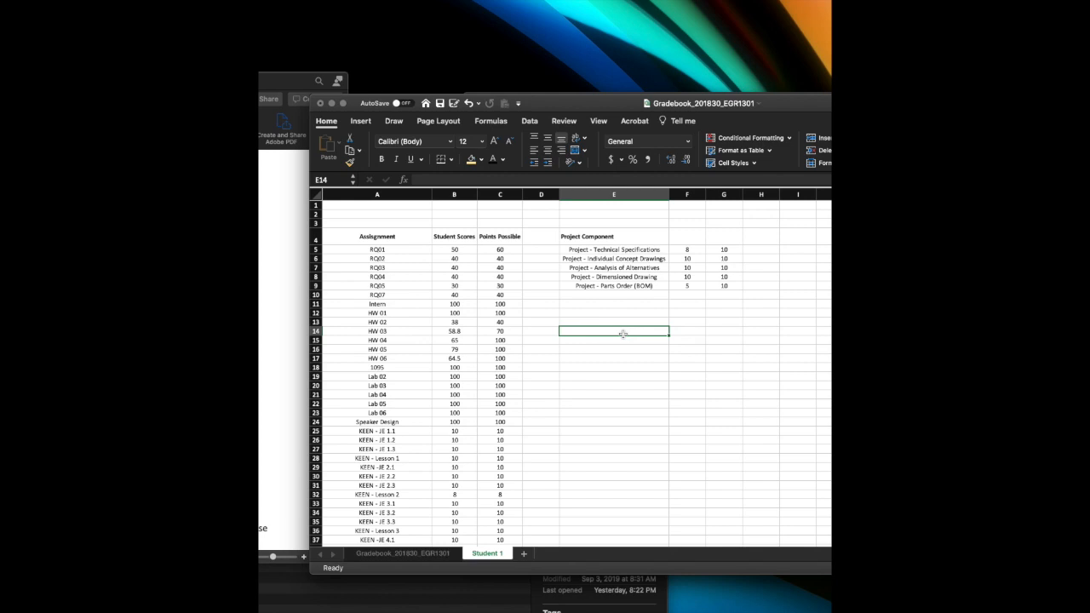
Step: Examine the rows remaining in the Student 1 grade table against the sample layout in the Word lab document, returning to the workbook
scroll(623, 337, "down", 10)
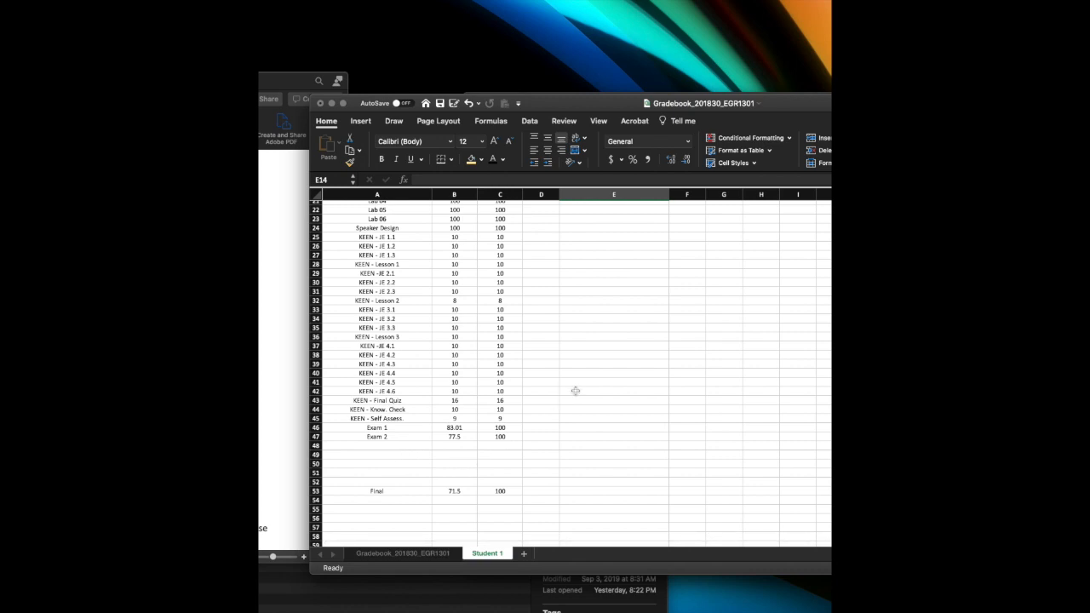
scroll(576, 391, "up", 5)
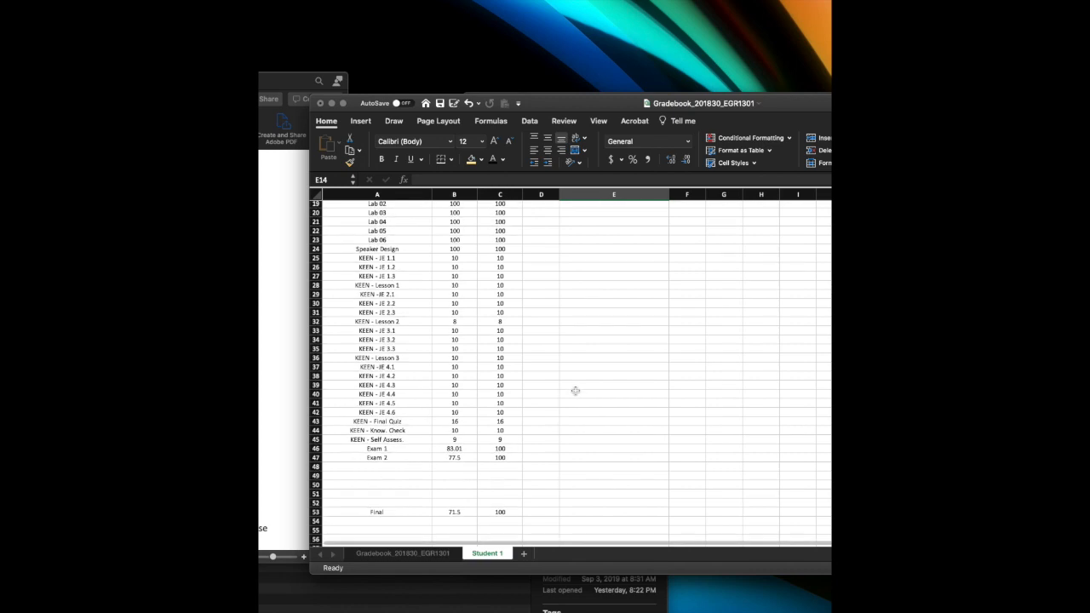
scroll(575, 391, "up", 1)
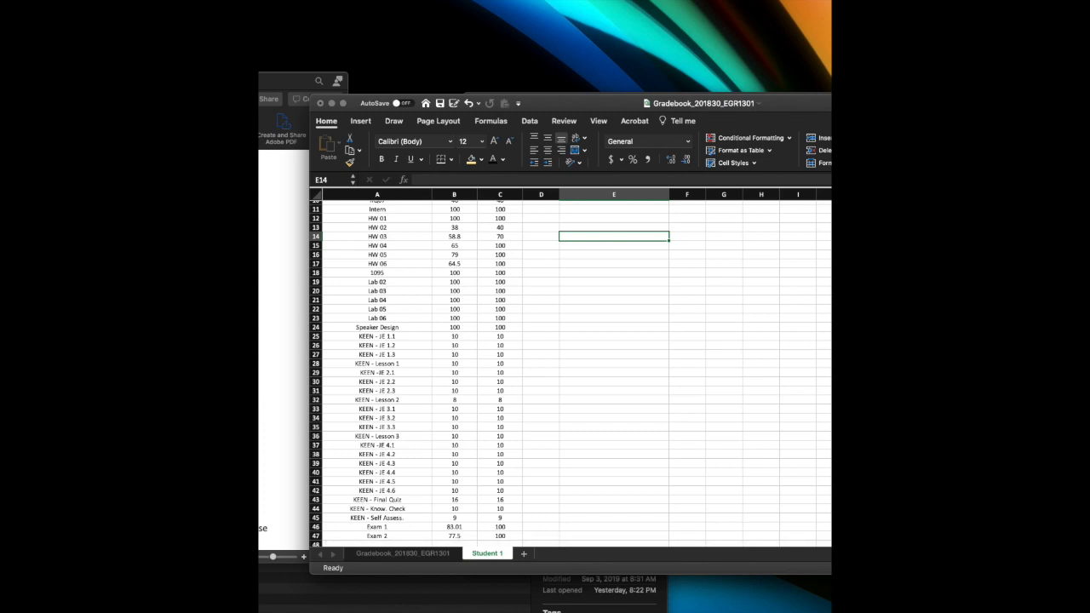
left_click_drag(200, 84, 625, 76)
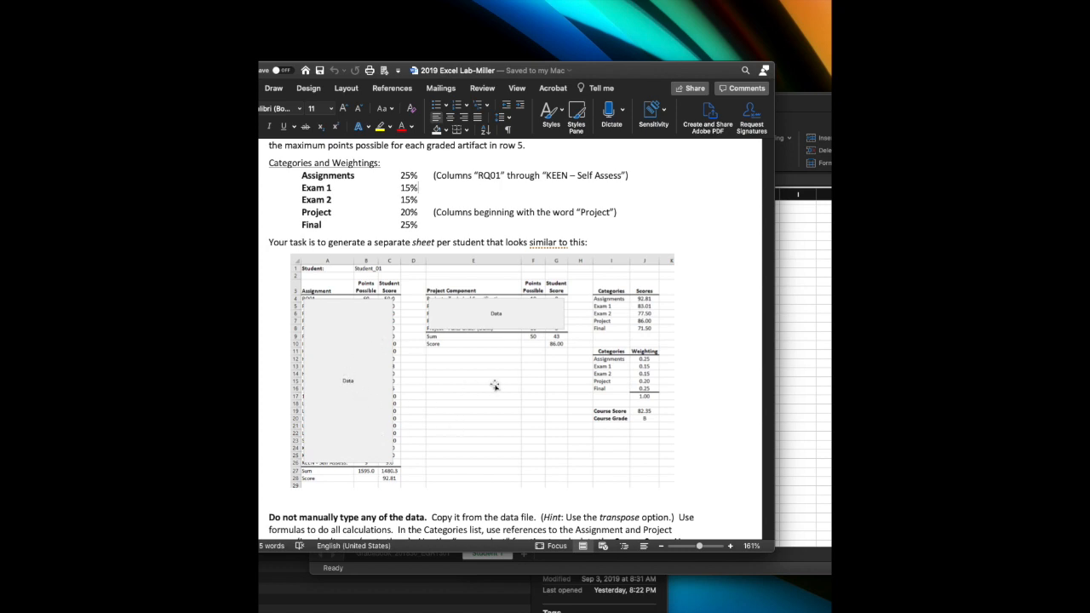
left_click(794, 328)
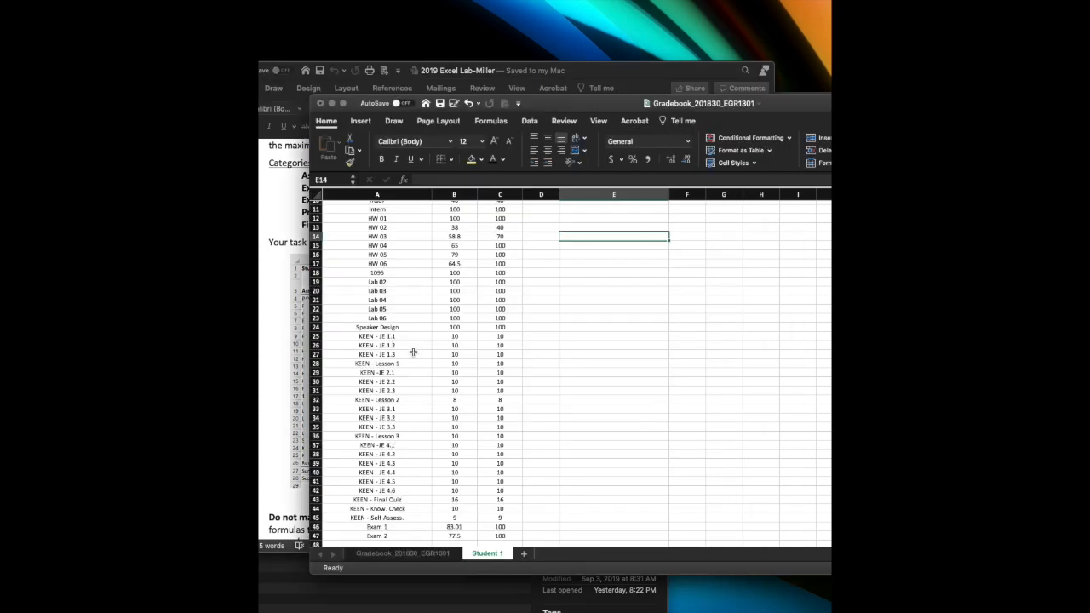
scroll(413, 352, "up", 3)
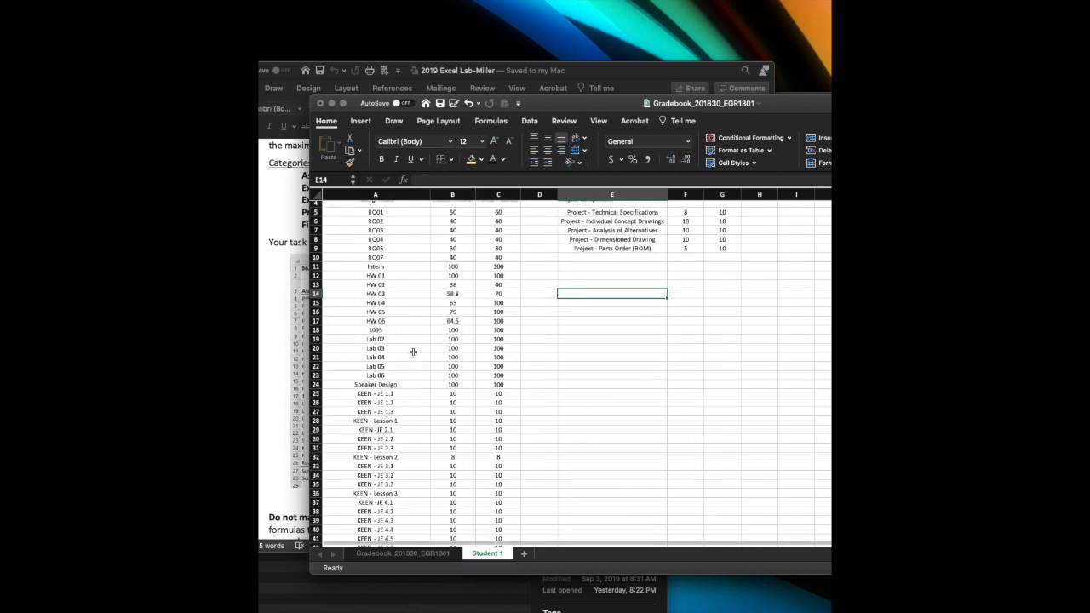
scroll(413, 351, "up", 2)
scroll(413, 351, "down", 6)
scroll(413, 351, "down", 1)
scroll(413, 351, "down", 2)
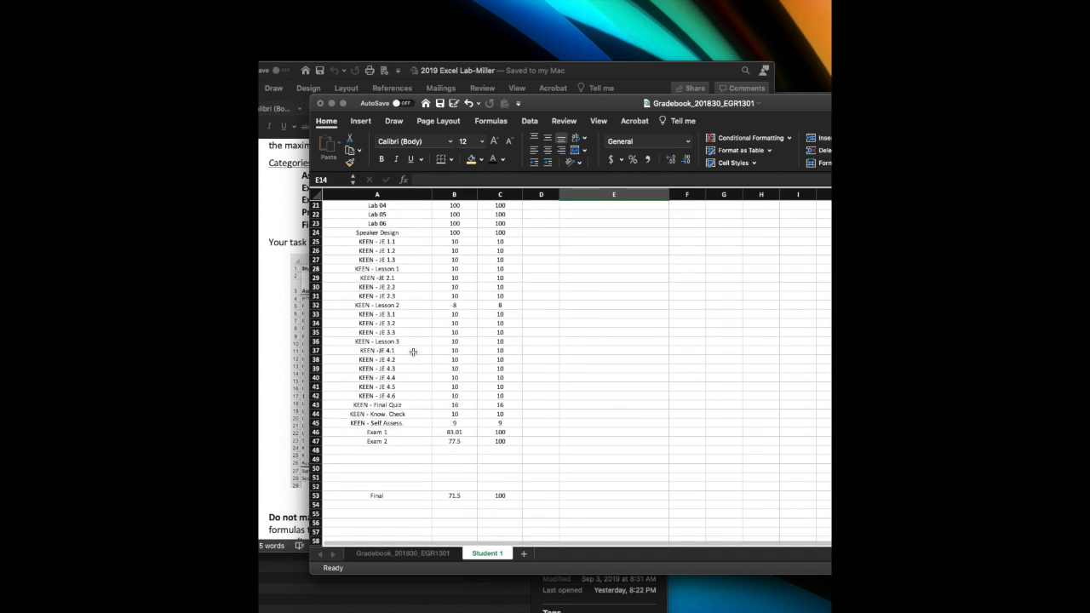
Step: Move the Exam 1 and Exam 2 rows, cells A46 through C47, to cell I5, consulting the sample layout for their placement
left_click(364, 431)
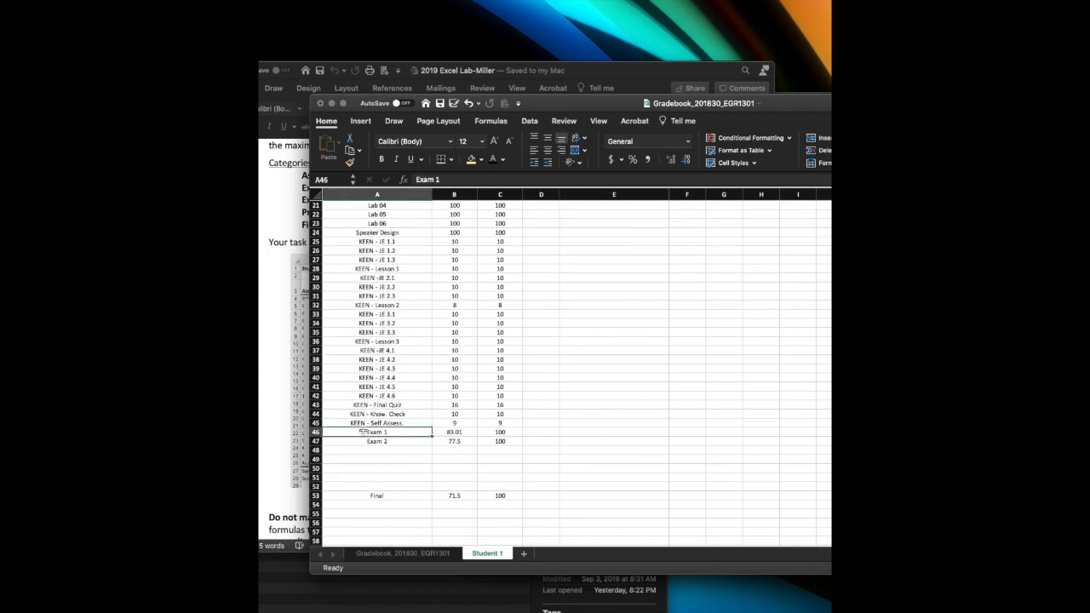
left_click(498, 441, "shift")
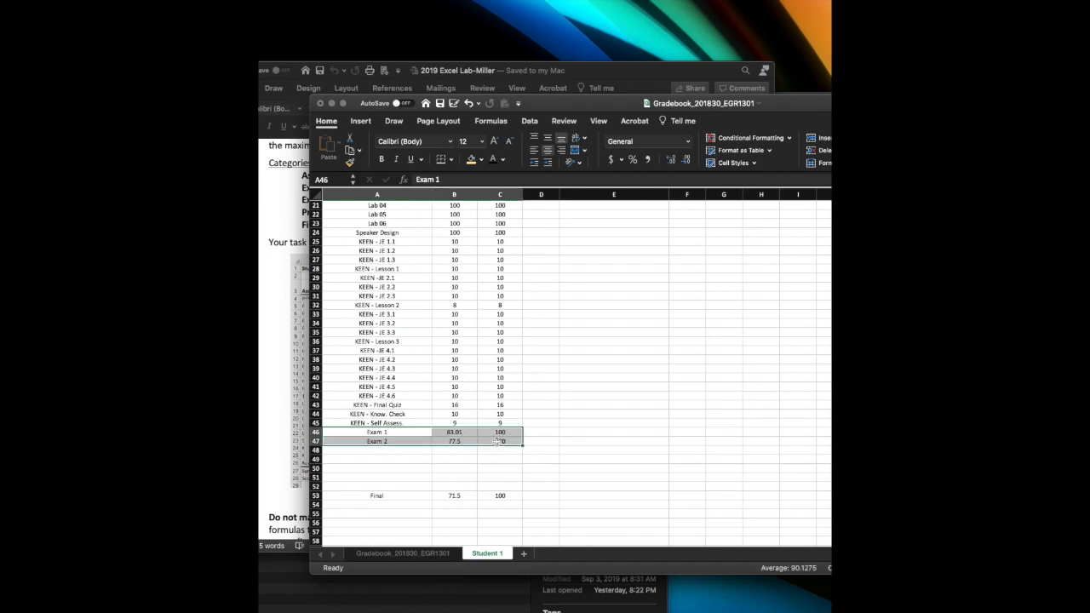
key("super+c")
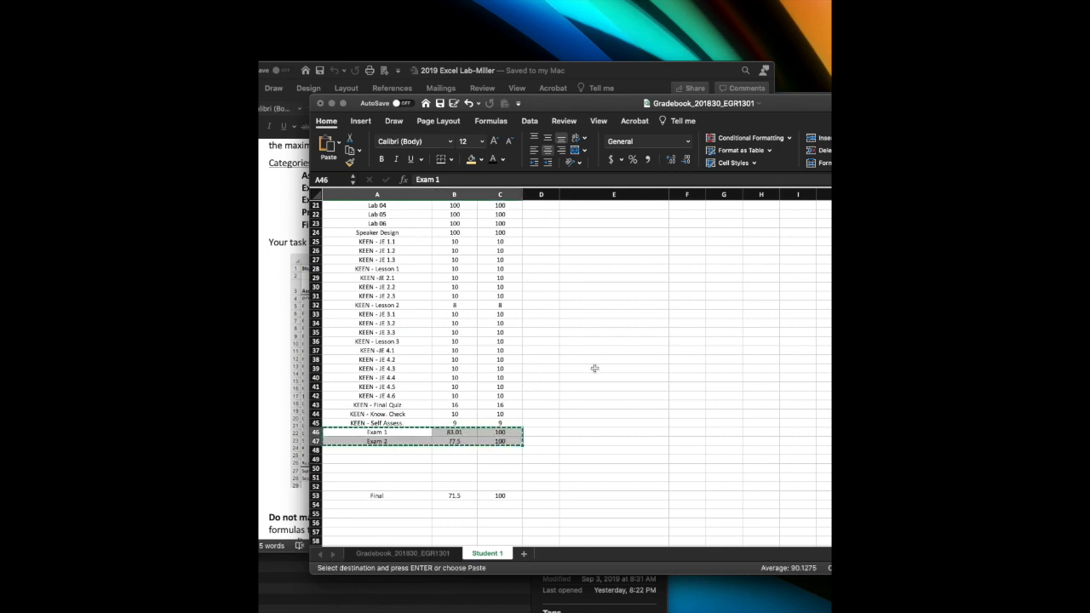
scroll(595, 368, "up", 7)
left_click(290, 332)
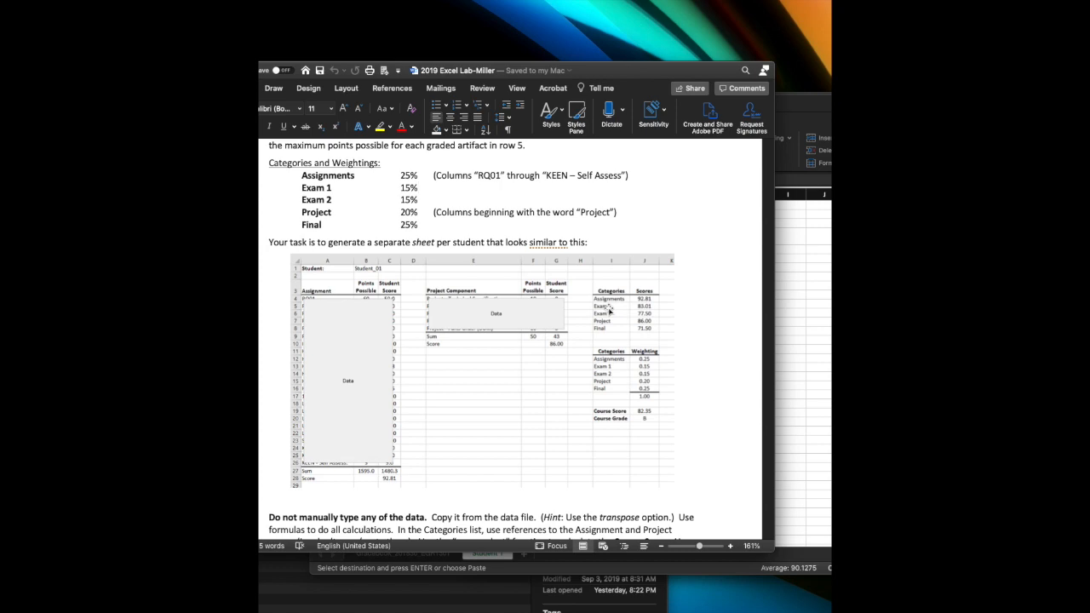
key("super+Tab")
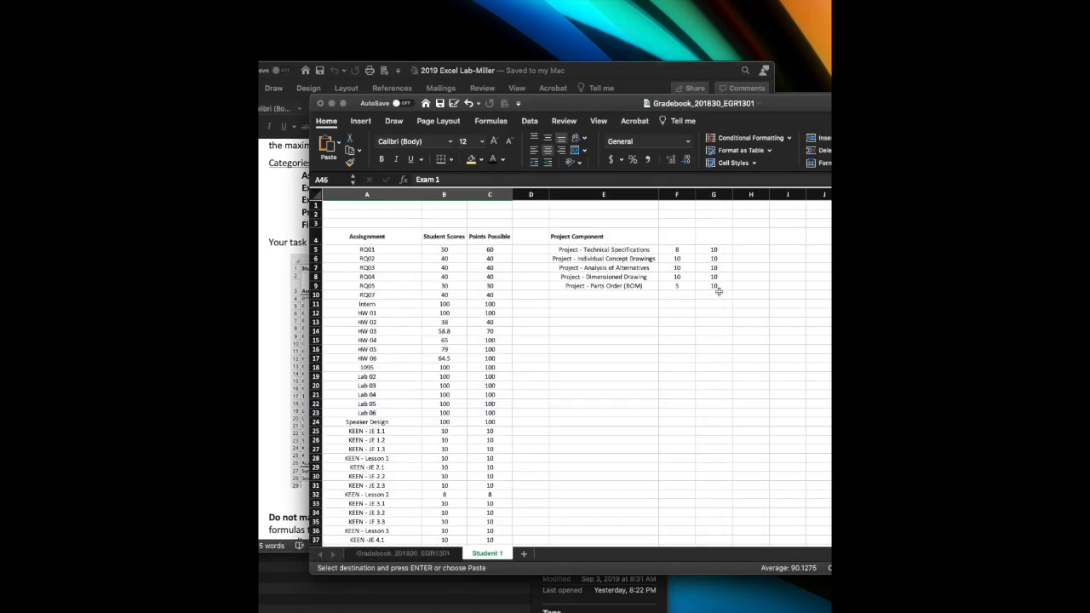
left_click(783, 252)
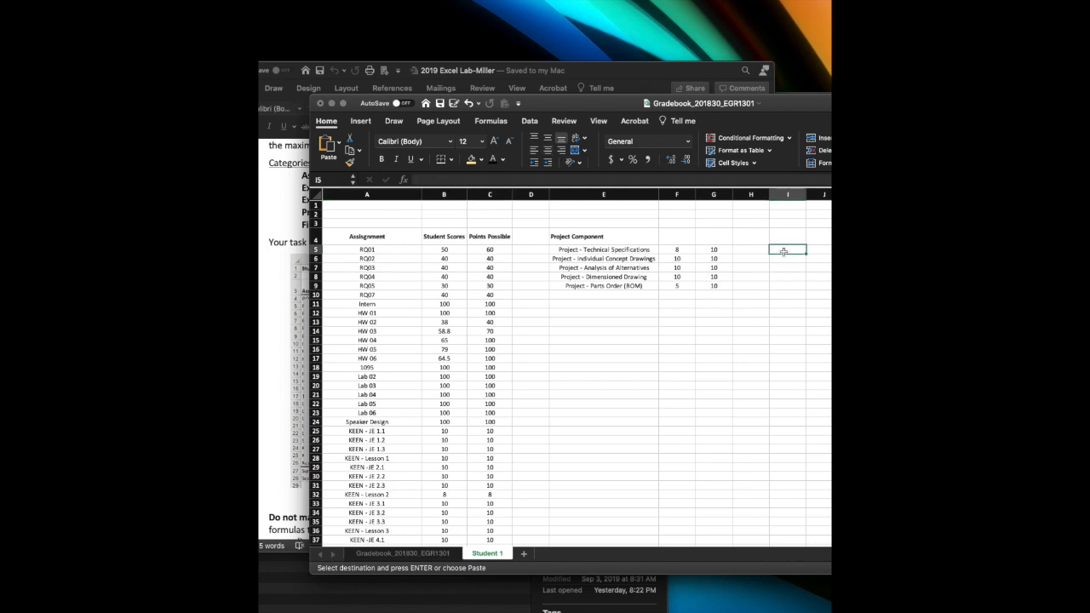
right_click(784, 252)
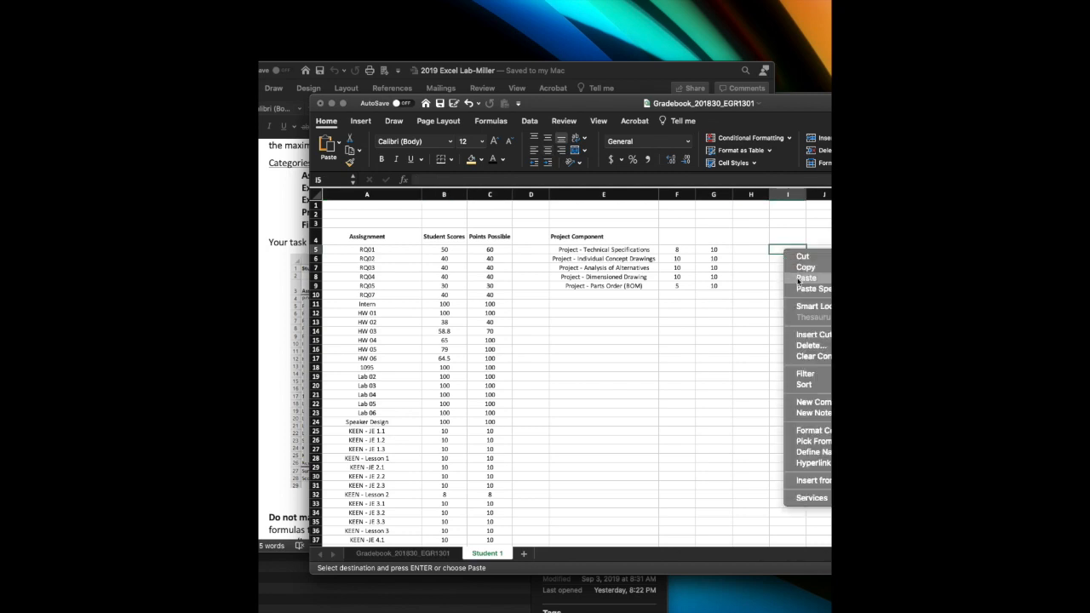
left_click(799, 279)
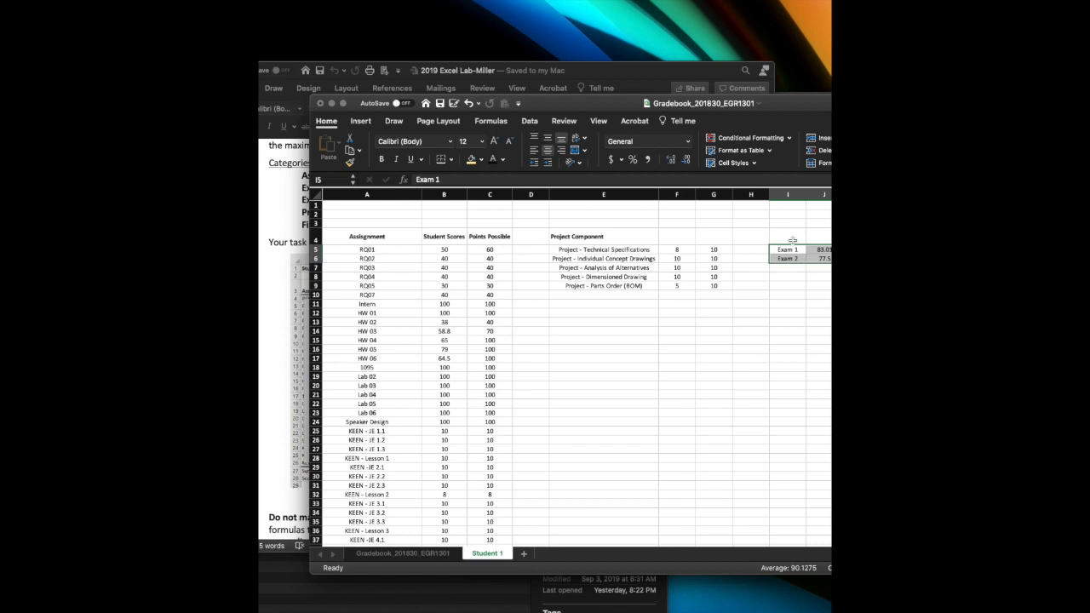
Step: Move the Exam 1 and Exam 2 block from I5 down to start in cell I7
left_click(792, 239)
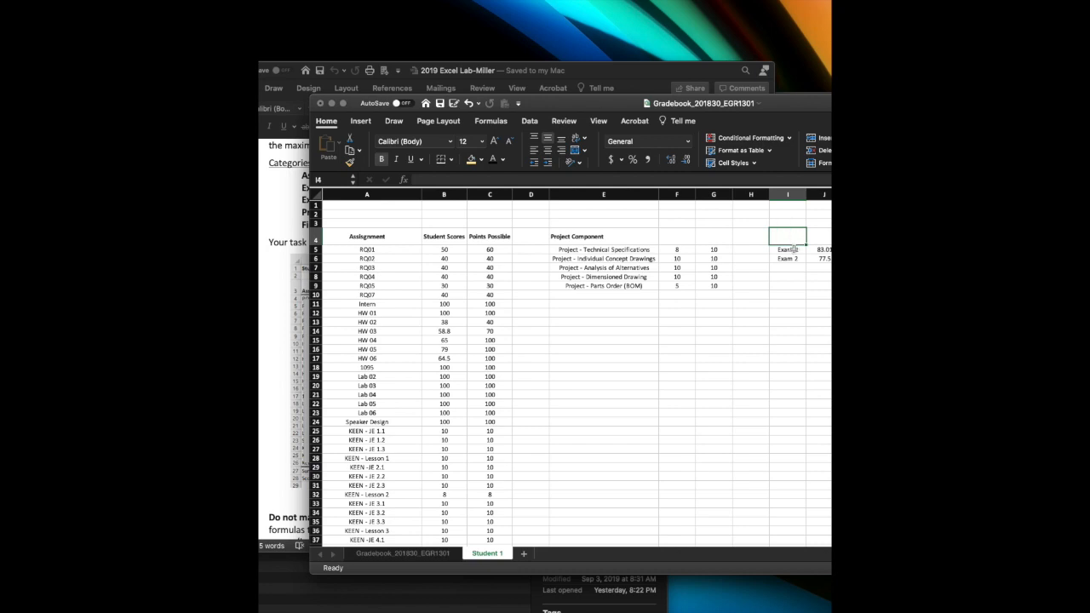
left_click(790, 250)
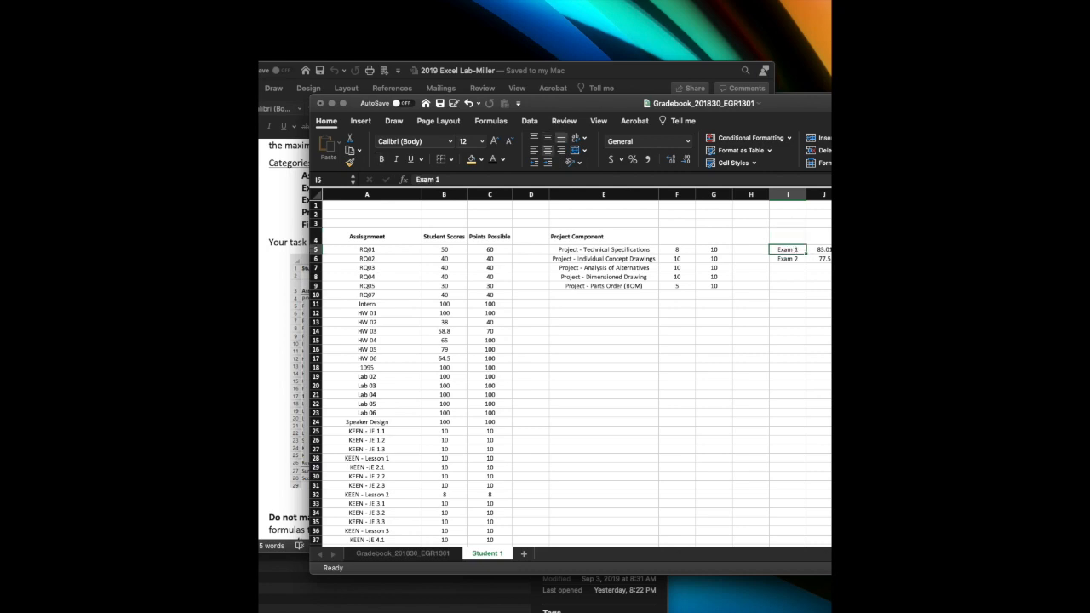
left_click_drag(790, 249, 860, 259)
key("super+c")
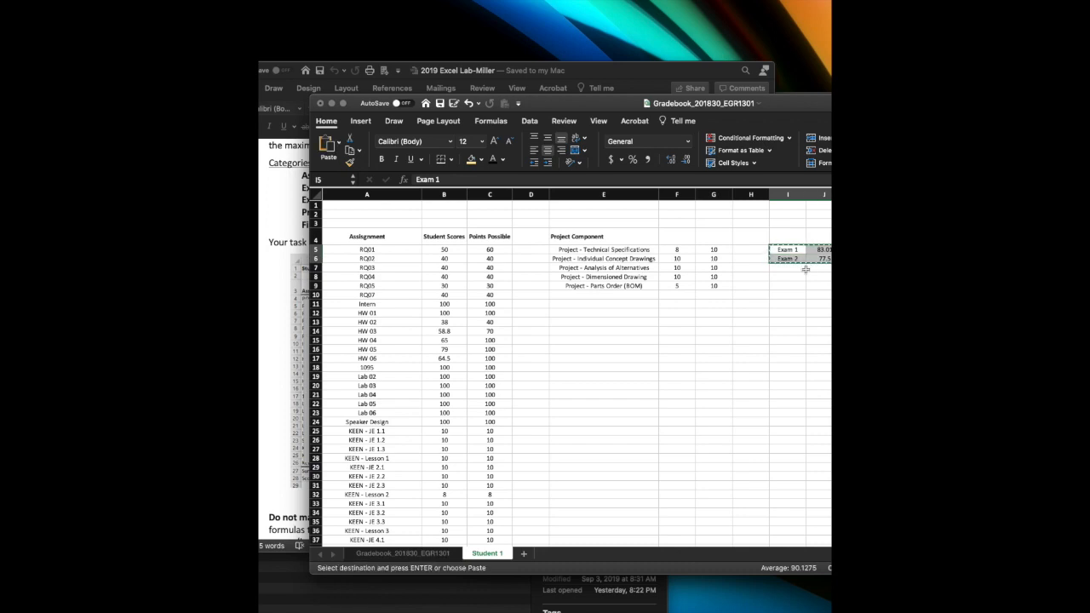
left_click(790, 267)
key("Return")
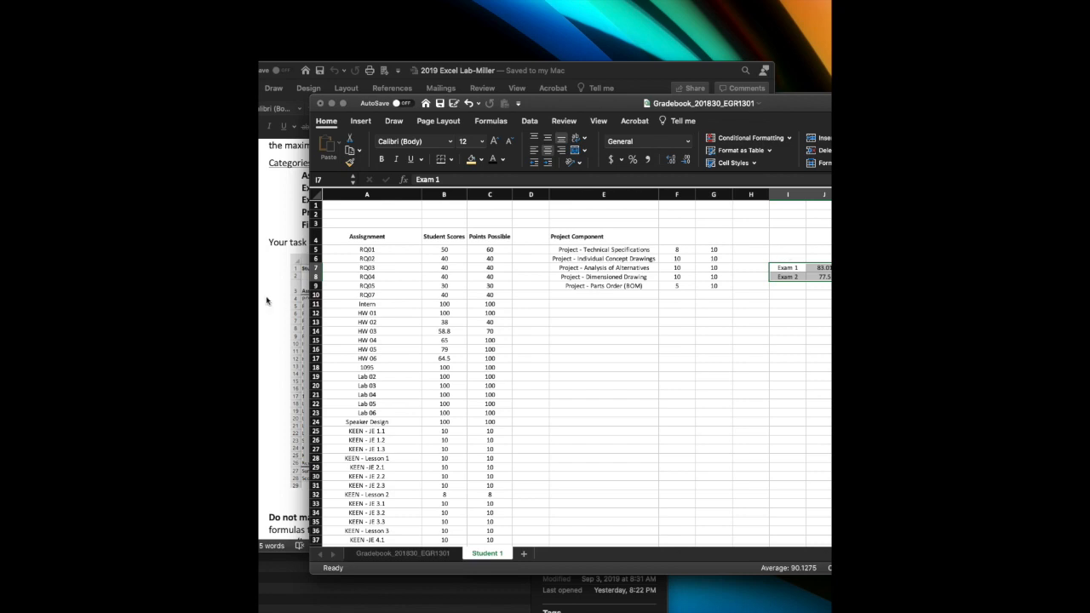
Step: Check the categories list in the Word sample layout and move the Exam 1 and Exam 2 block to start in cell I6
left_click(265, 300)
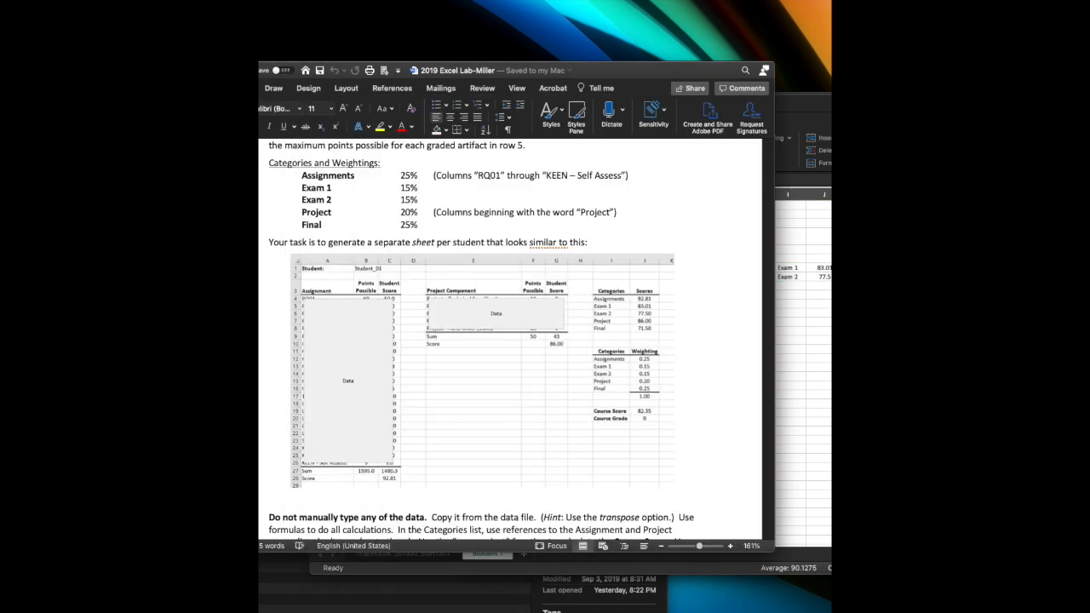
left_click(809, 263)
left_click_drag(790, 264, 790, 266)
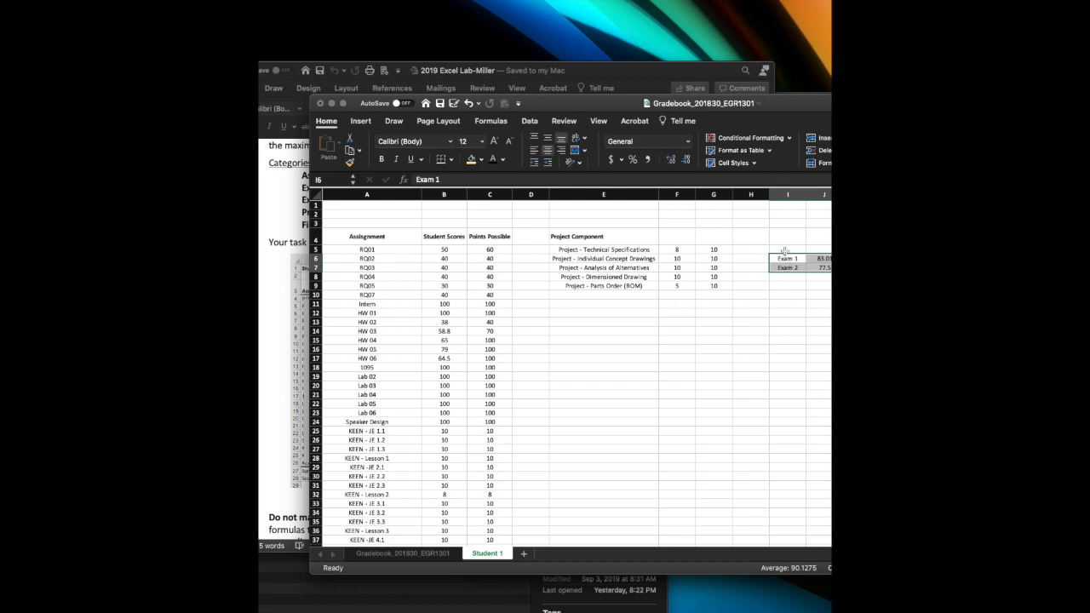
Step: Enter the label "Assignments" in cell I5, above the Exam 1 row
left_click(784, 249)
type("Ass")
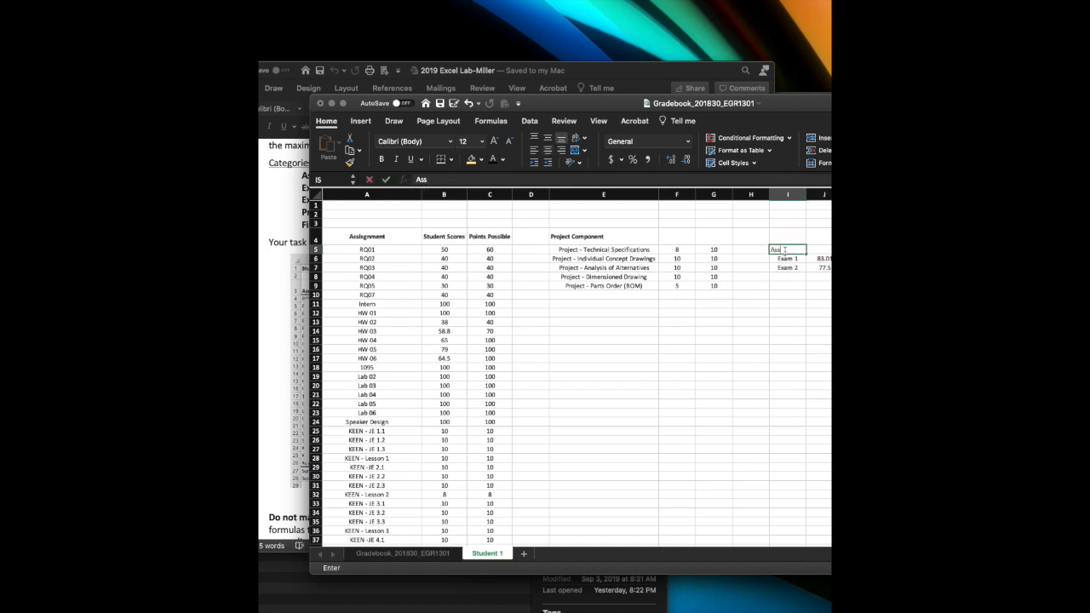
type("ignments")
left_click(789, 237)
Step: Check the category headings in the Word sample layout and enter "Categories" in cell J5 of the workbook
left_click(260, 297)
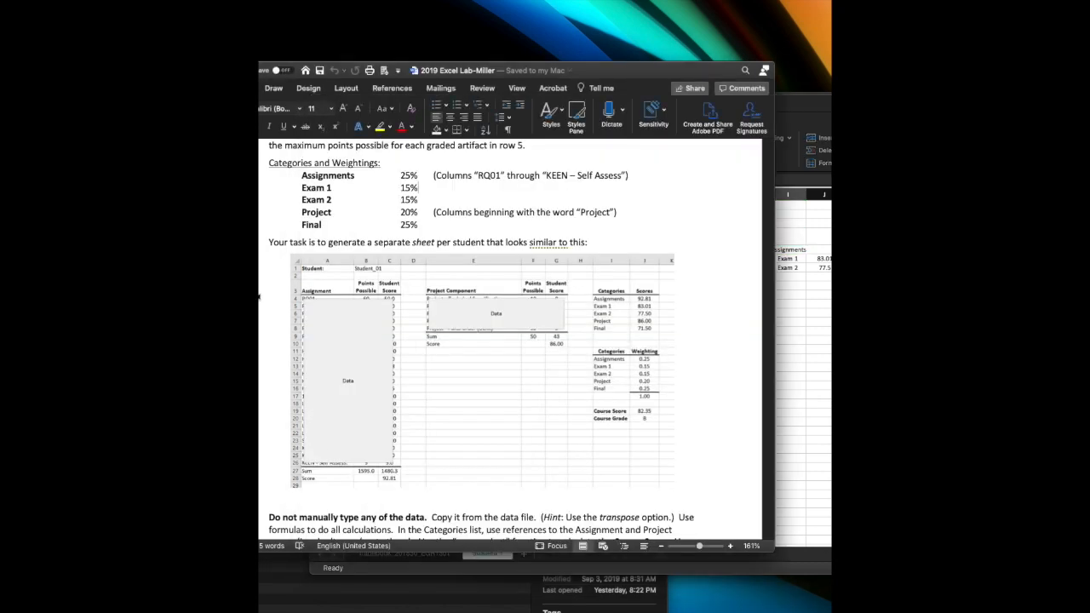
left_click(822, 250)
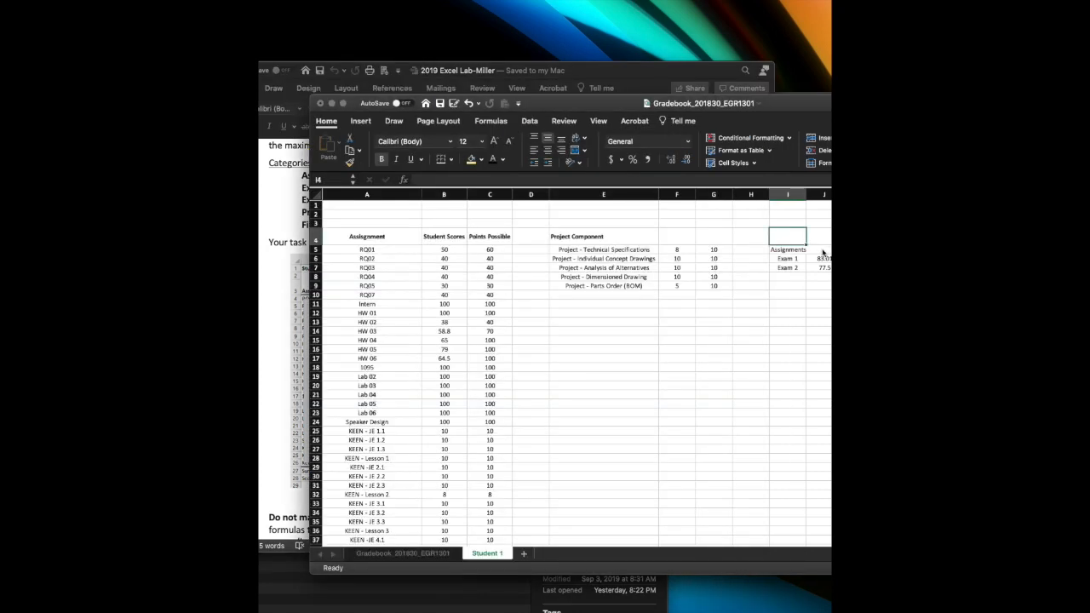
left_click(823, 251)
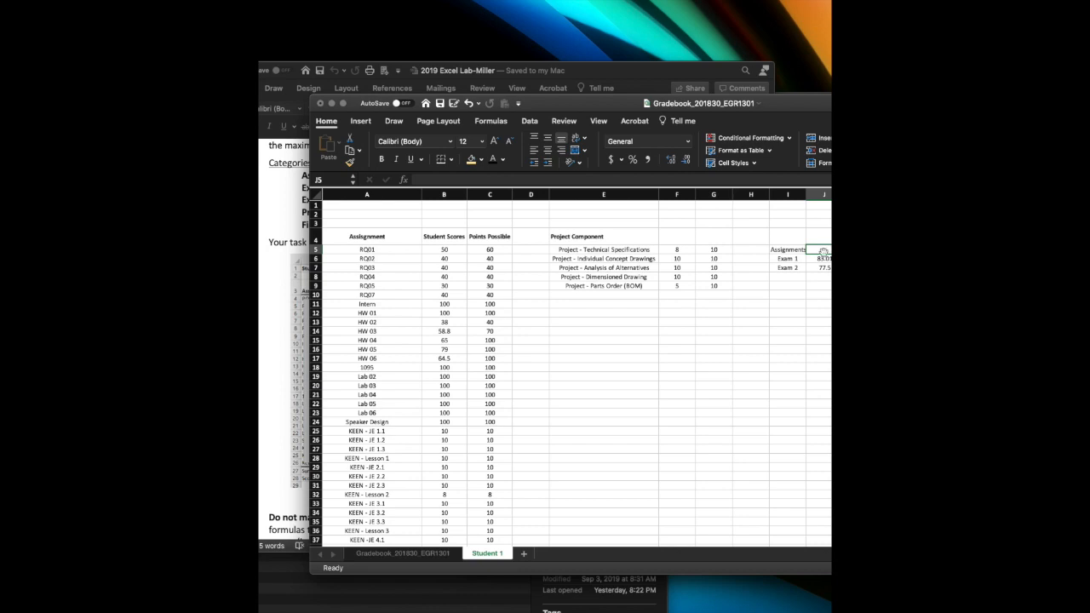
type("Categories")
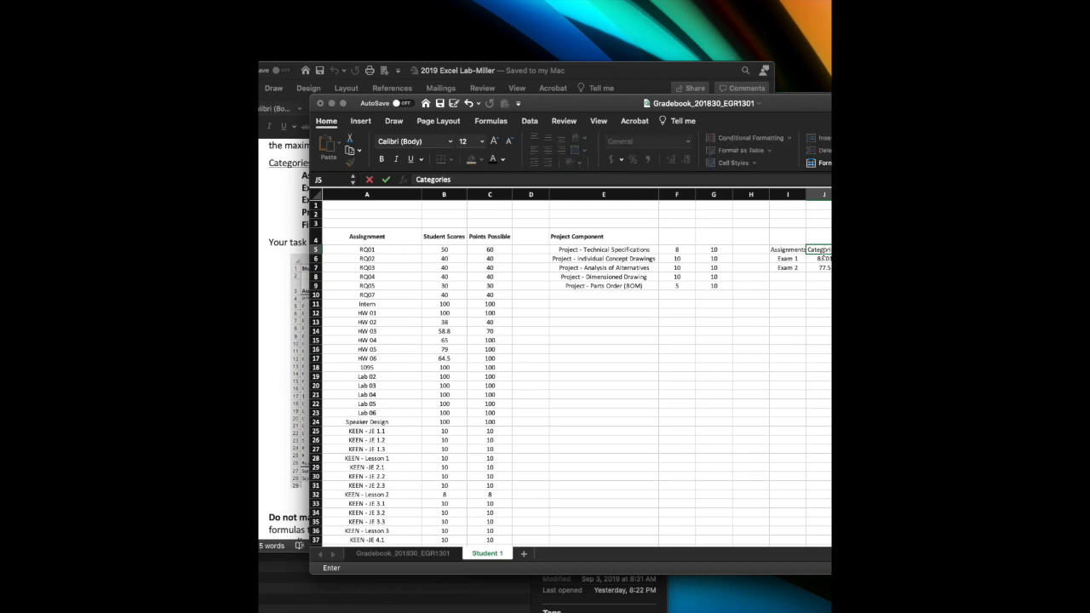
Step: Enter the headings "Categories" in cell I4 and "Scores" in cell J4
left_click(780, 235)
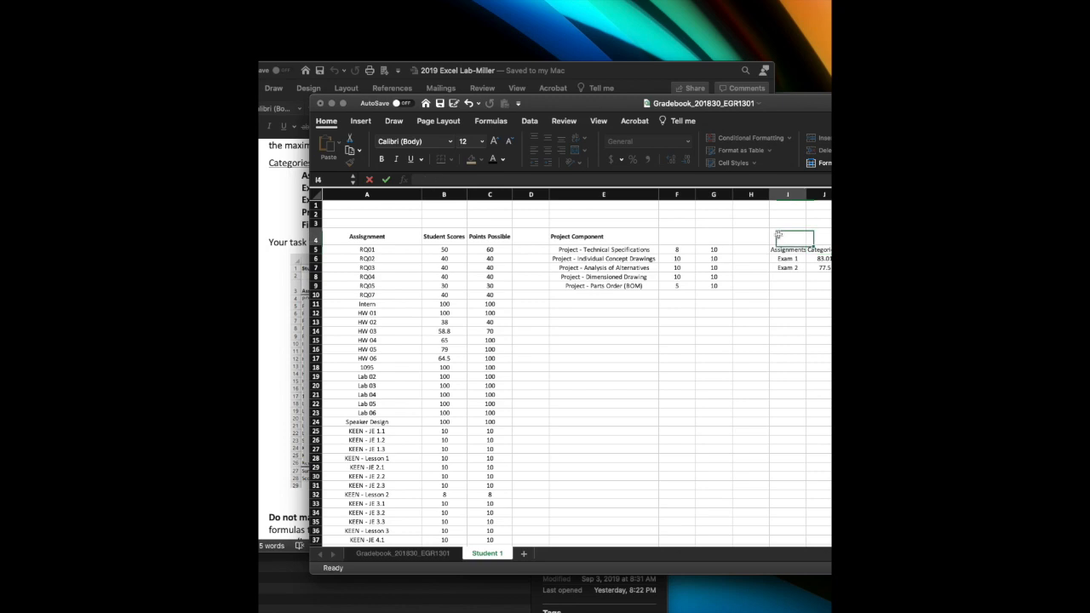
type("Categories")
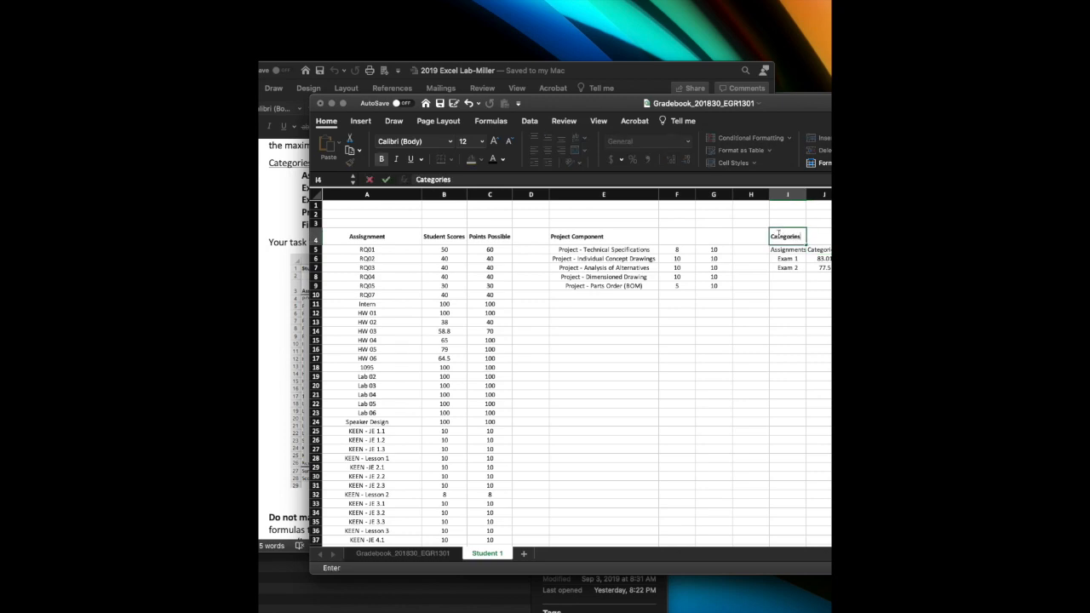
left_click(817, 239)
type("Scores")
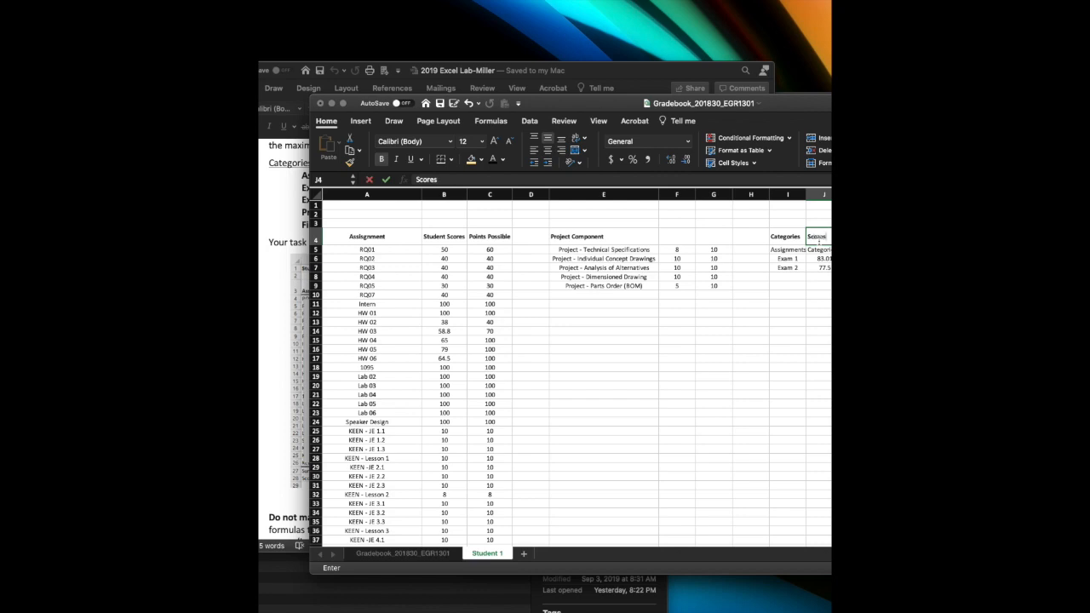
left_click(895, 259)
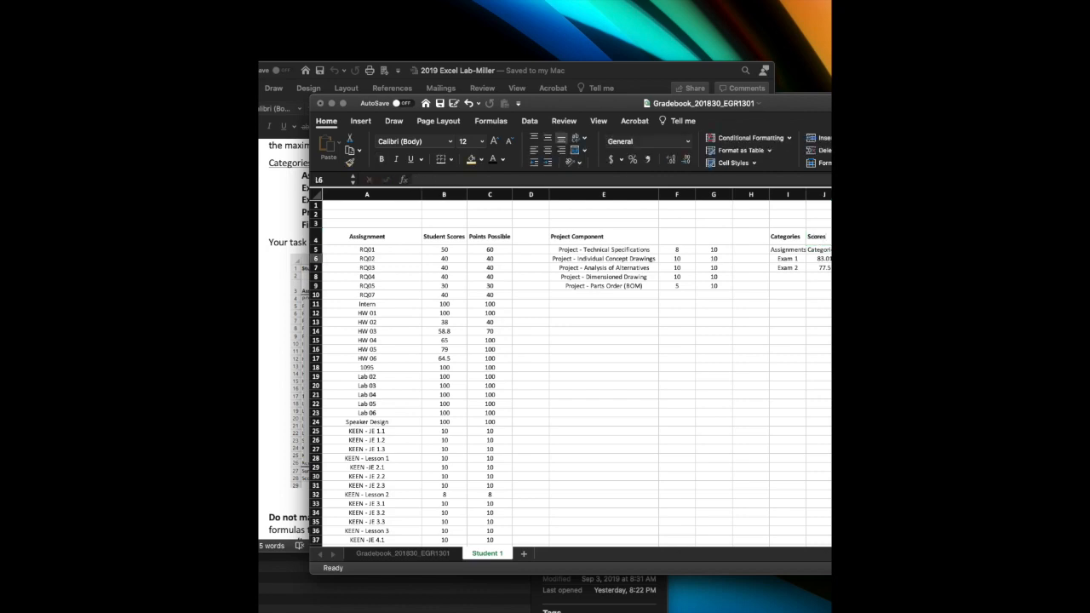
Step: Clear the maximum points of 100 beside the Exam 1 and Exam 2 scores in K6:K7
left_click_drag(777, 106, 686, 100)
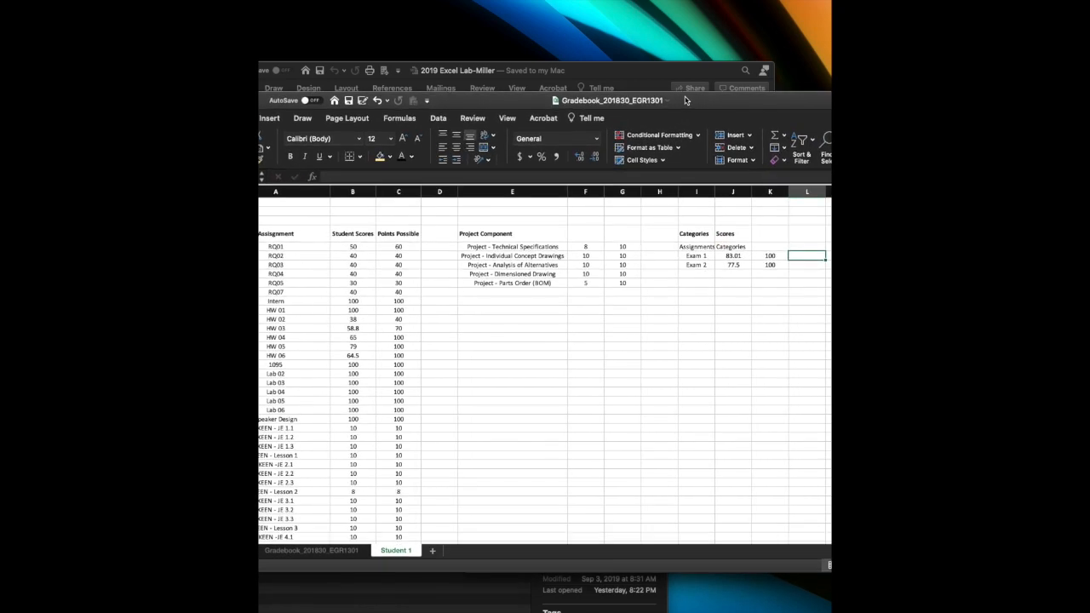
left_click(770, 263)
left_click(772, 256)
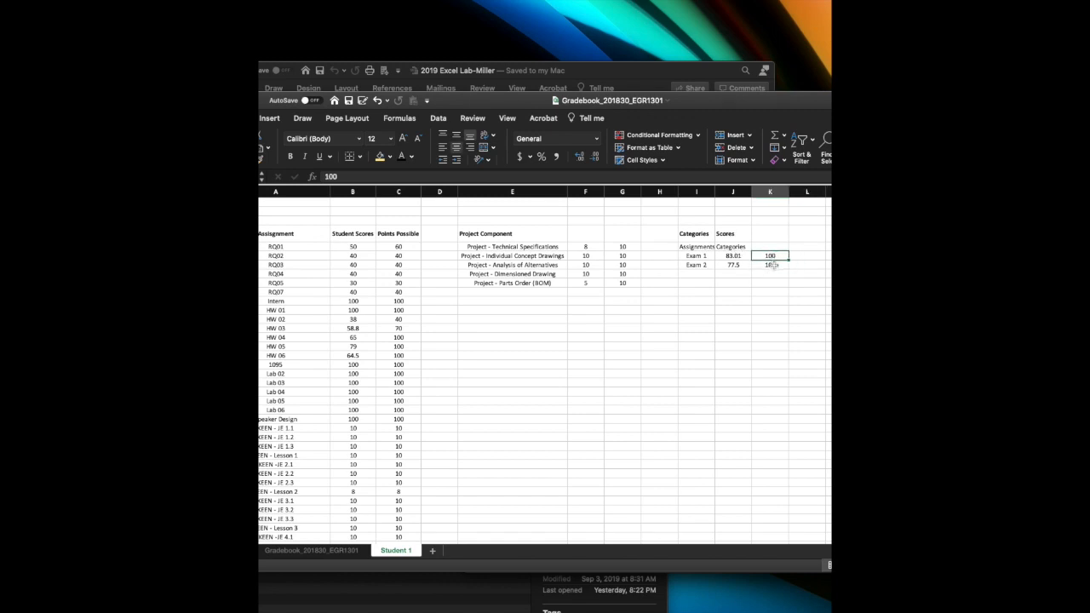
left_click(772, 265, "shift")
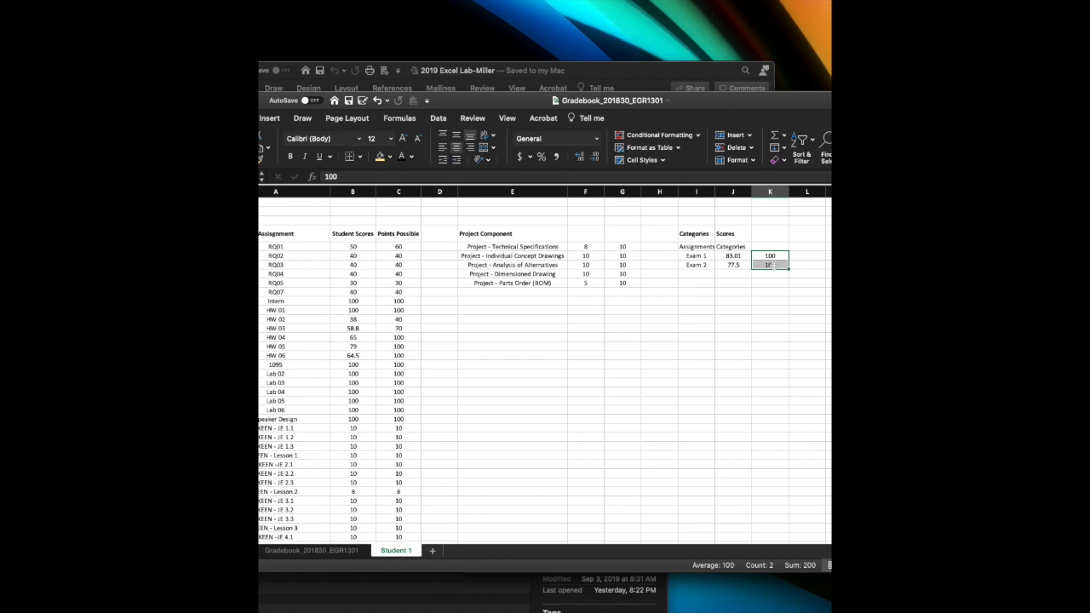
key("Delete")
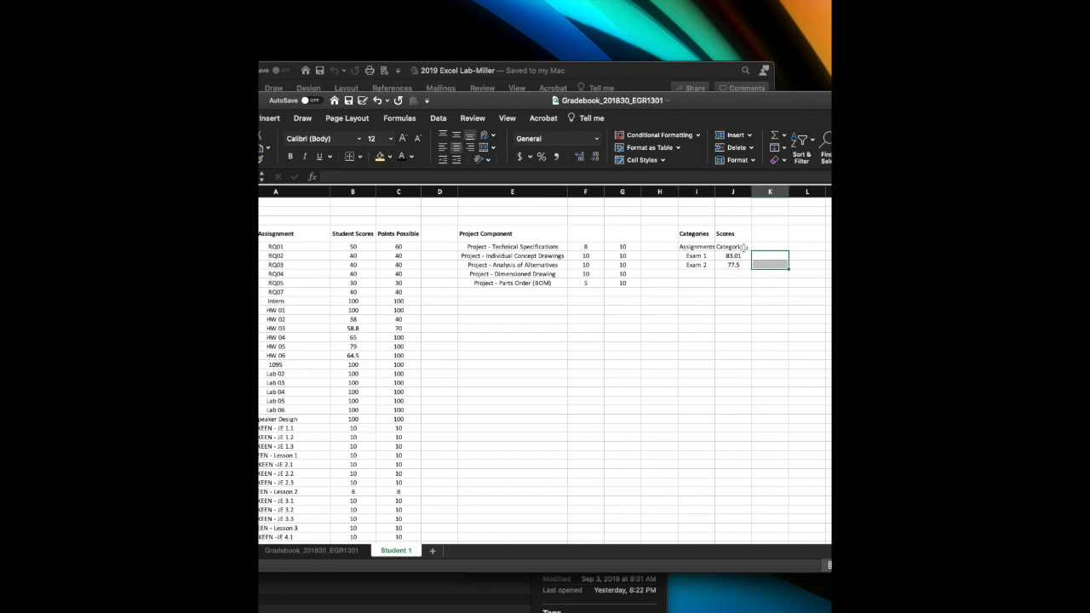
Step: Delete the stray "Categories" entry from cell J5
left_click(740, 247)
key("Delete")
left_click(791, 255)
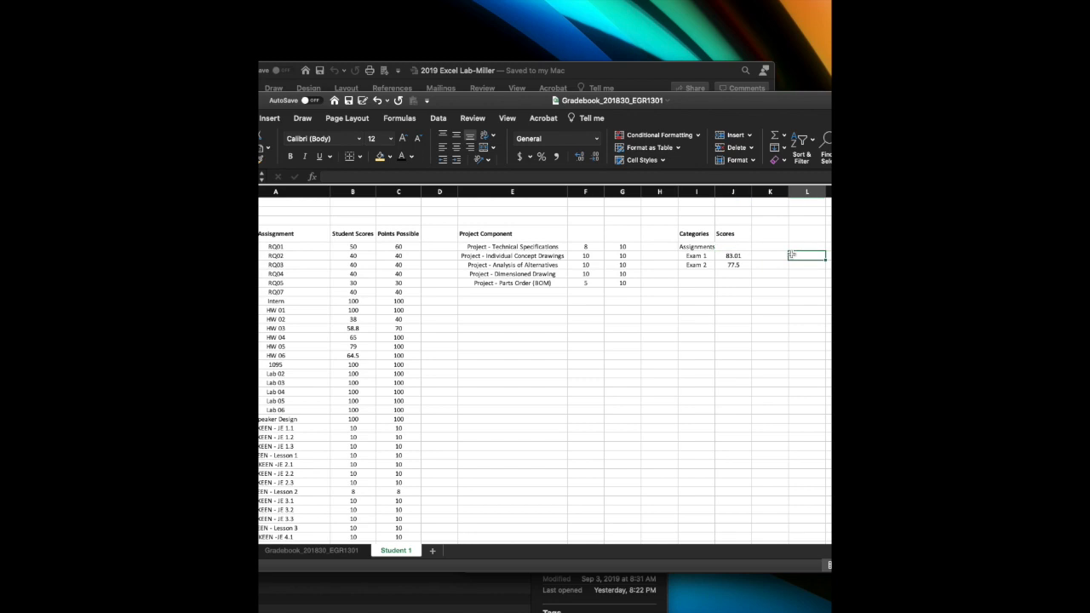
Step: Check the category list in the Word sample layout and enter "Project" in cell I8 of the workbook
left_click_drag(492, 106, 674, 113)
left_click(371, 192)
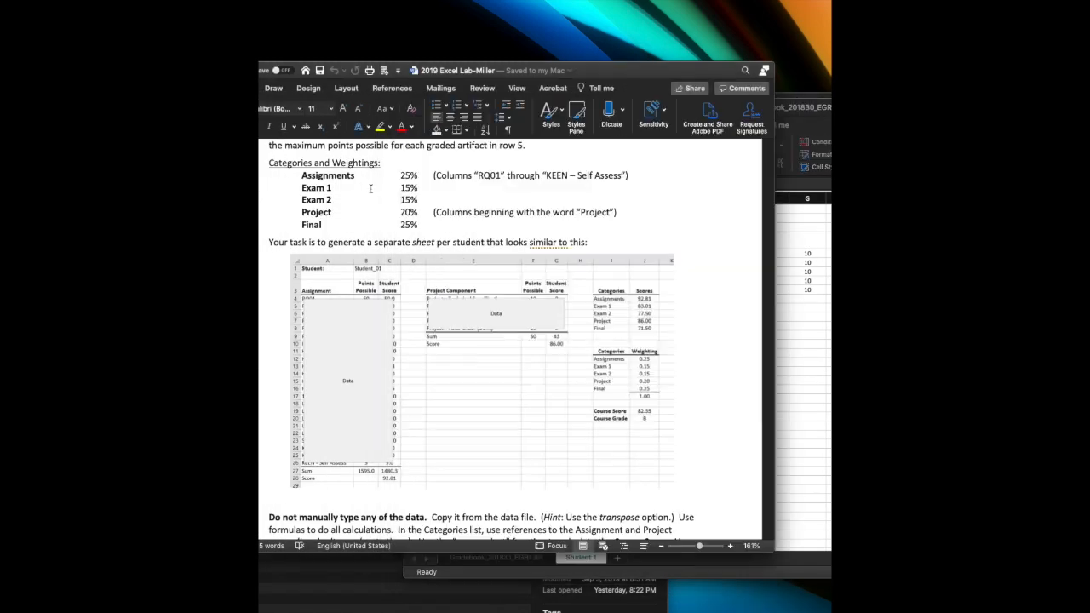
left_click(630, 313)
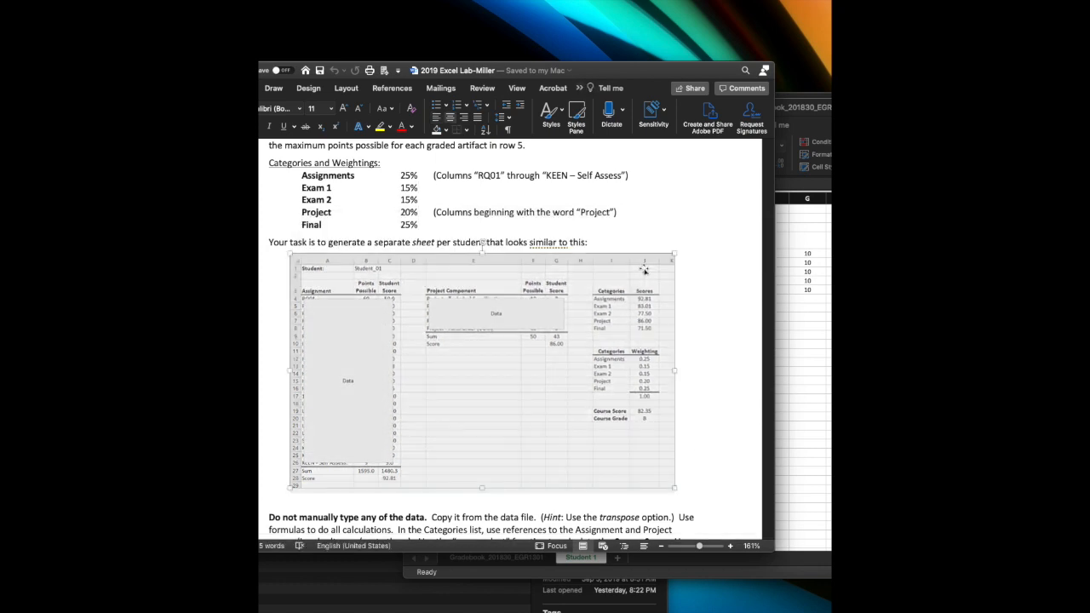
left_click(693, 283)
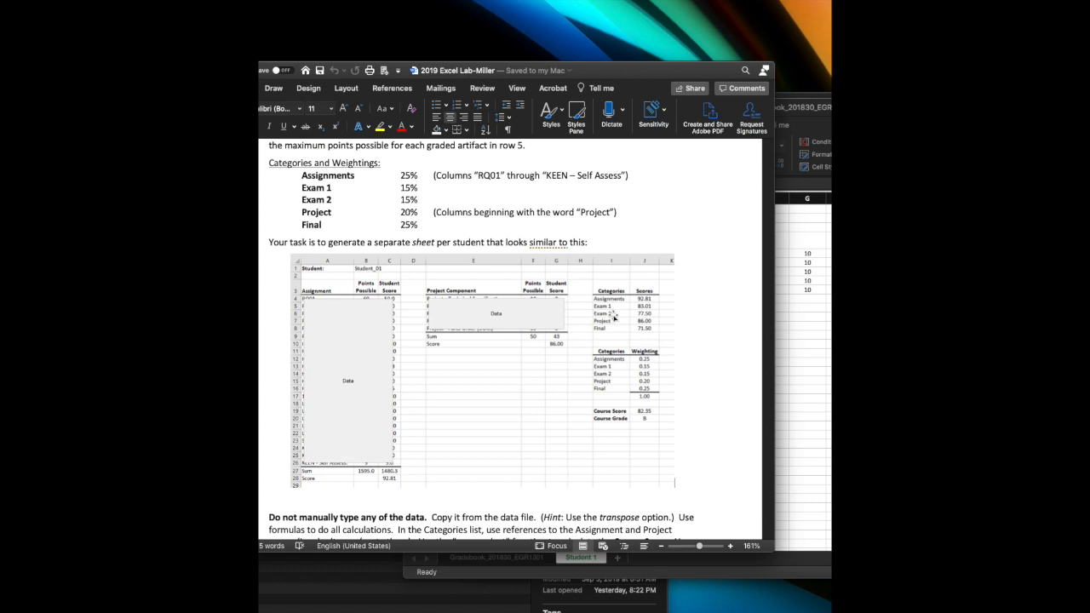
left_click(817, 305)
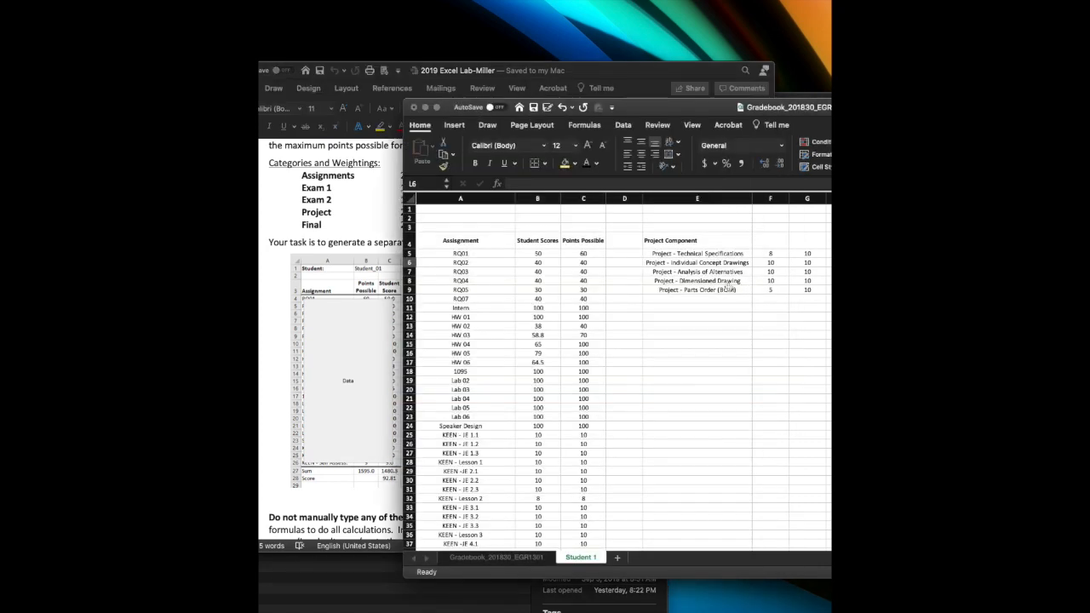
left_click(881, 280)
type("Pro")
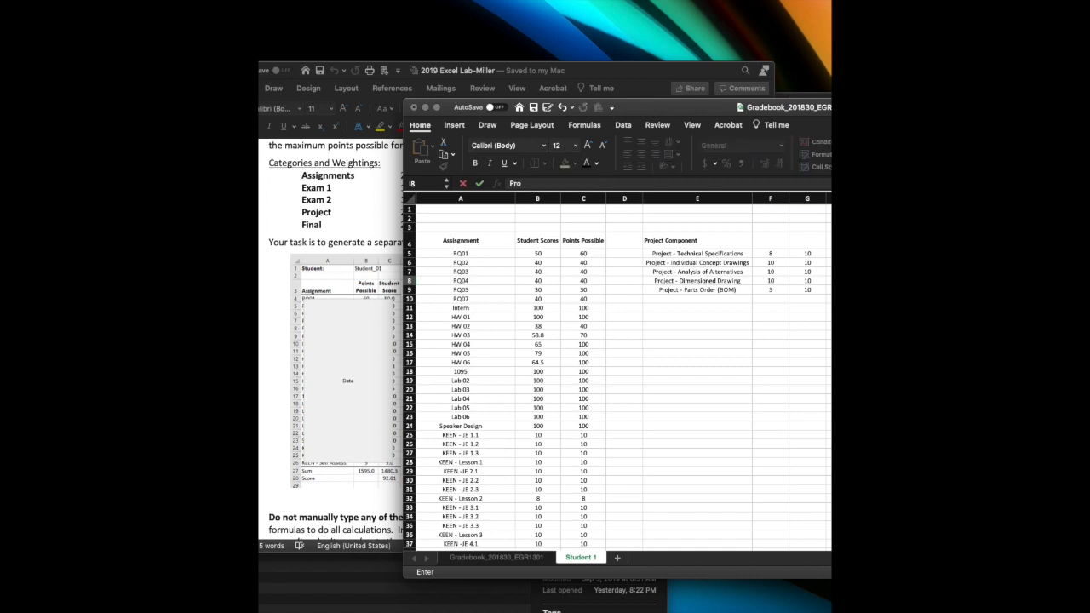
left_click_drag(694, 114, 473, 114)
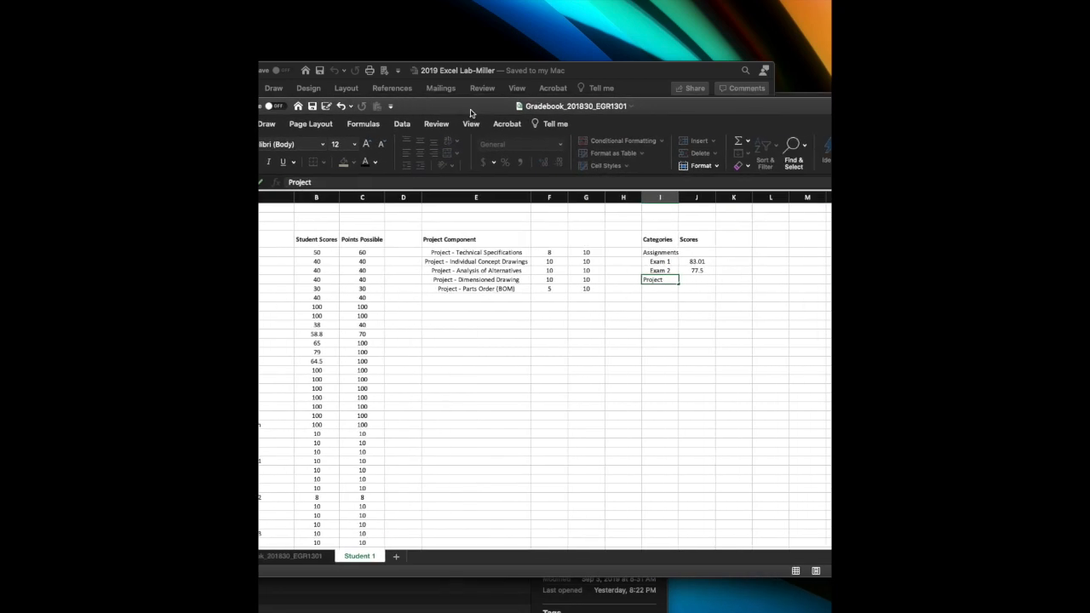
left_click(657, 304)
Step: Enter the label "Final" in cell I9, below Project
left_click(660, 292)
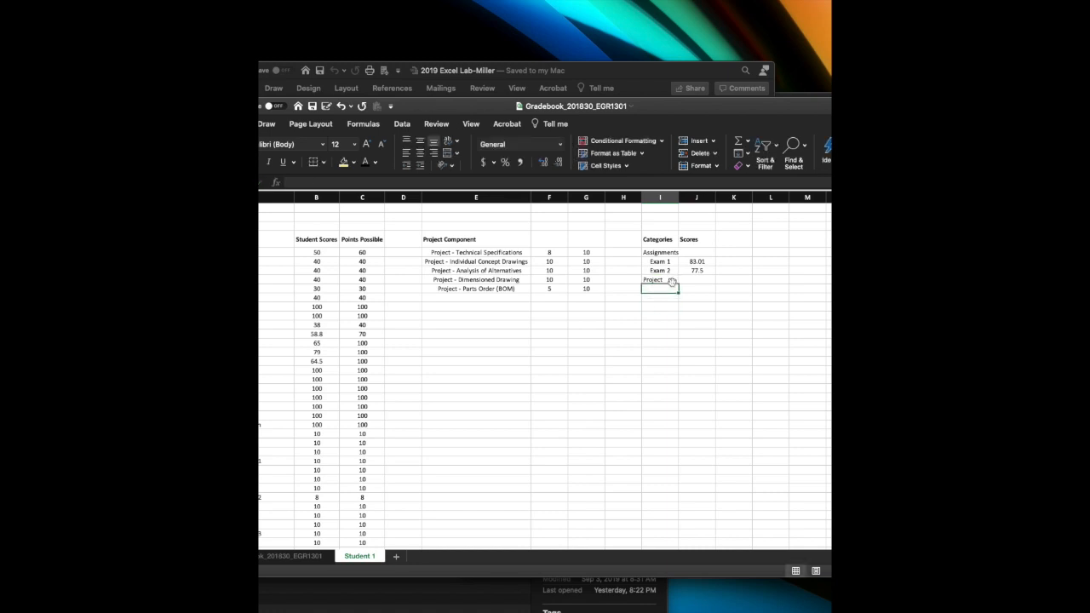
type("Final")
left_click(470, 368)
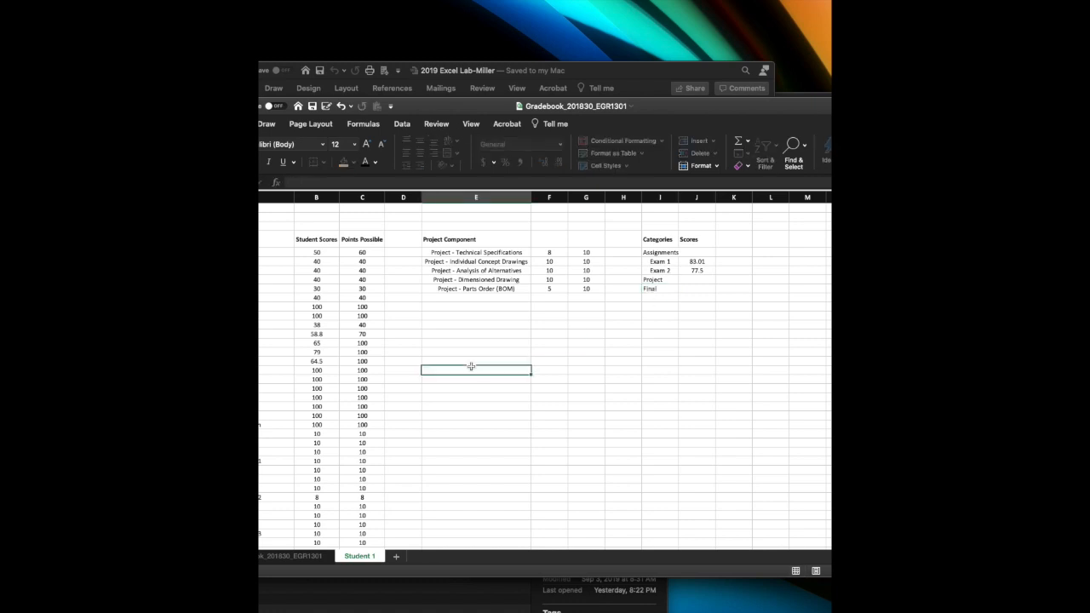
Step: Copy the Final label and student score from A53:B53 into the categories table starting at cell I9
scroll(471, 367, "down", 10)
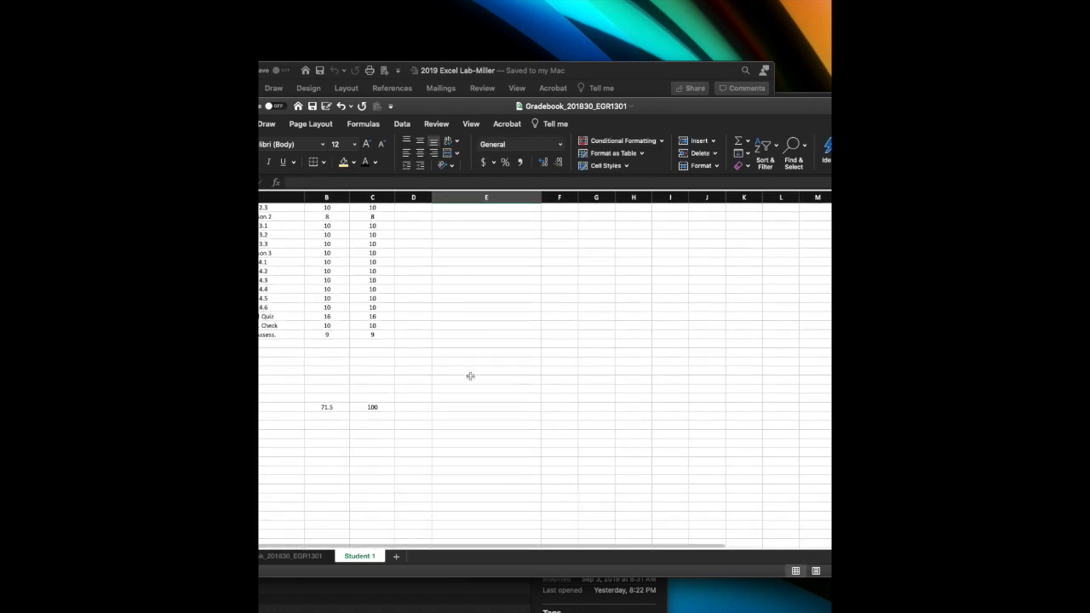
scroll(470, 376, "up", 1)
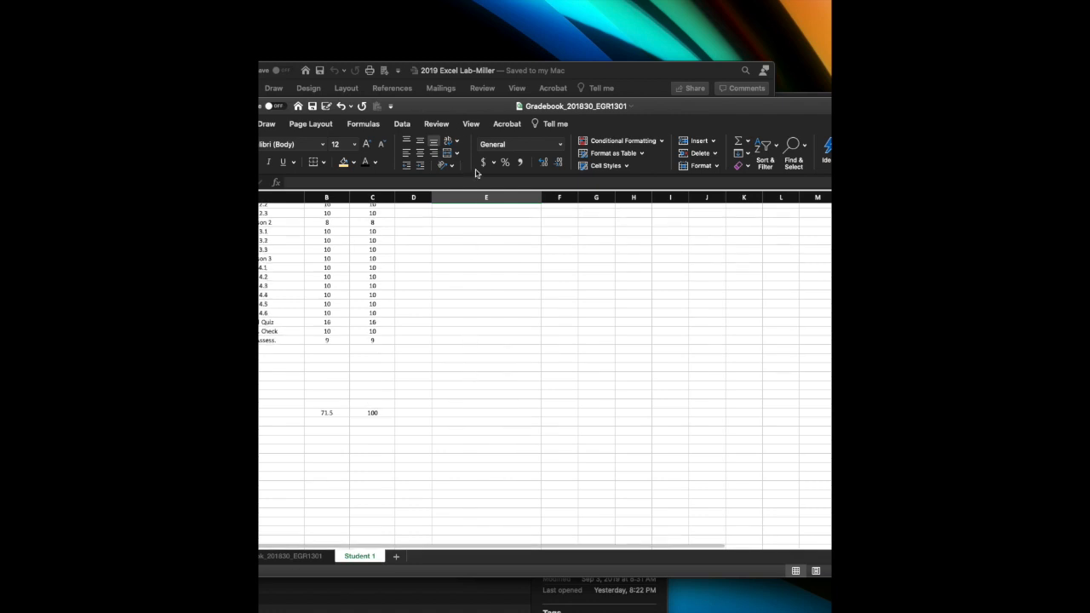
left_click_drag(465, 110, 590, 134)
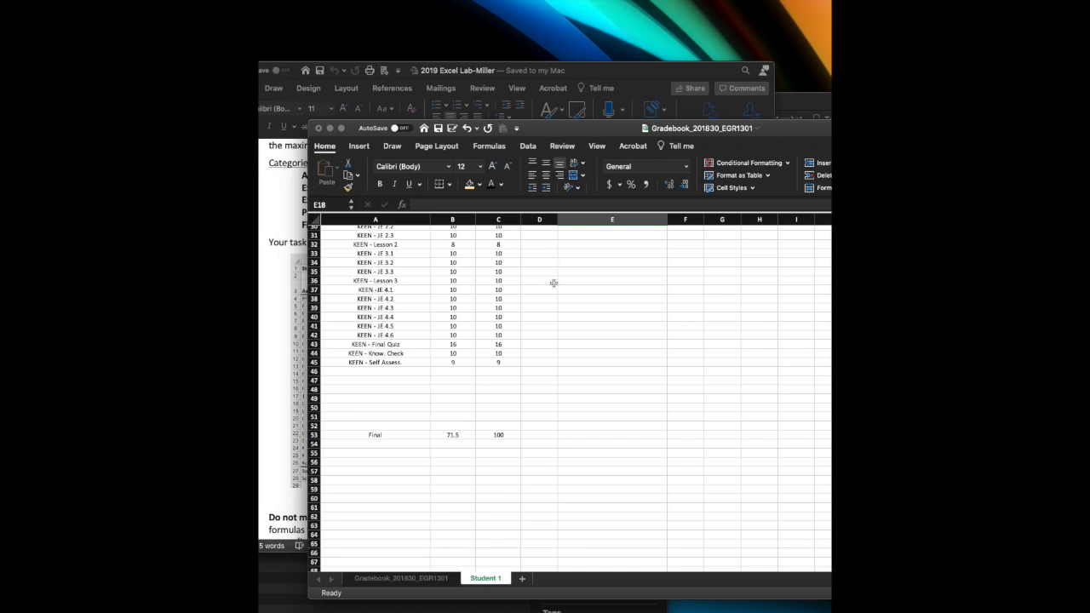
left_click(392, 436)
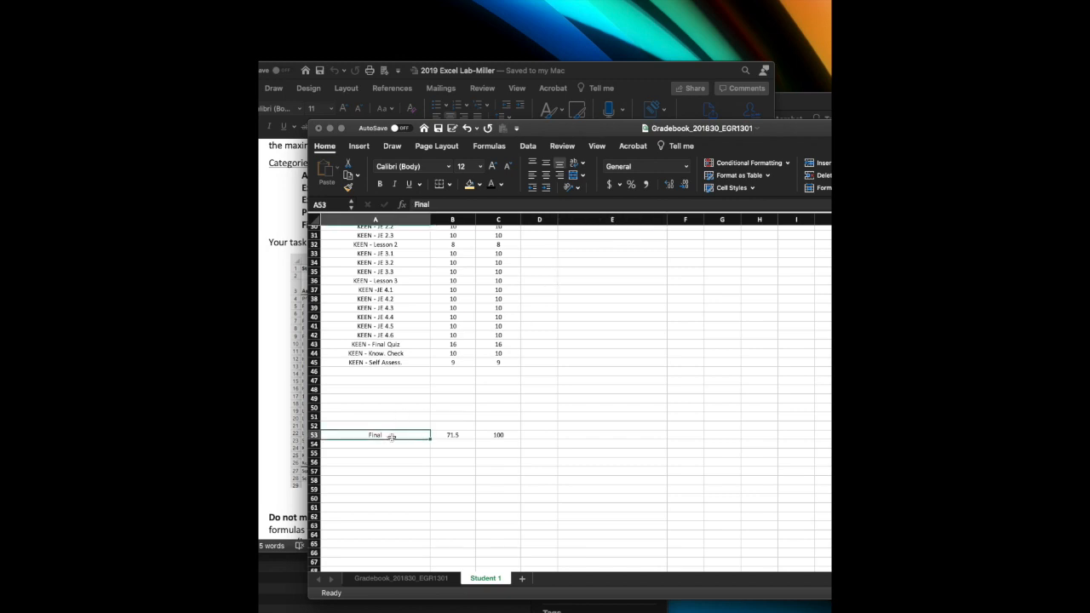
left_click(458, 435, "shift")
key("super+c")
left_click(600, 372)
scroll(698, 328, "up", 10)
scroll(698, 328, "right", 2)
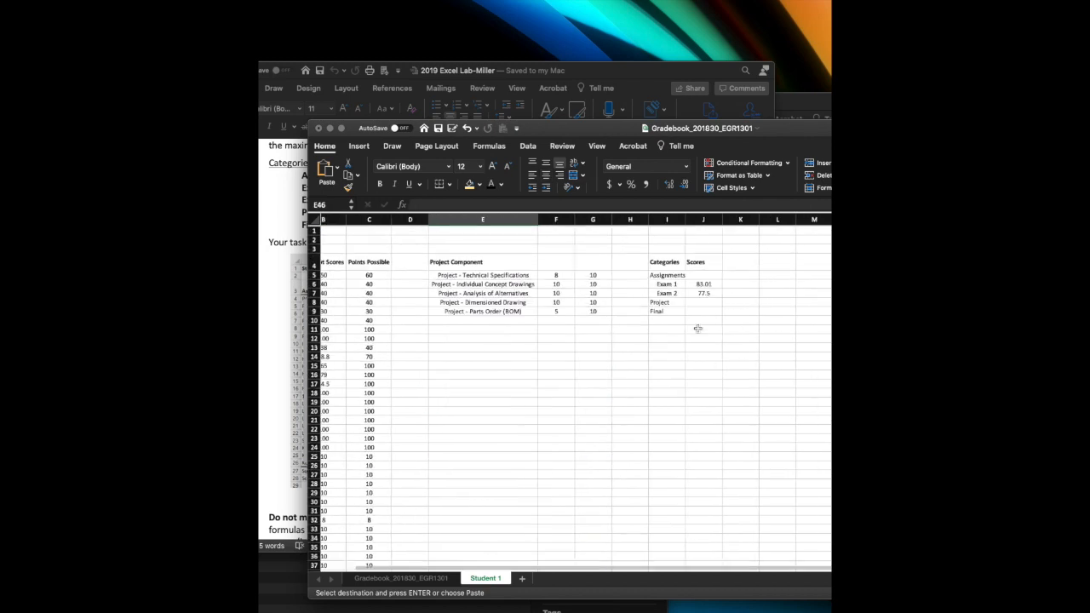
scroll(699, 328, "right", 3)
left_click(593, 312)
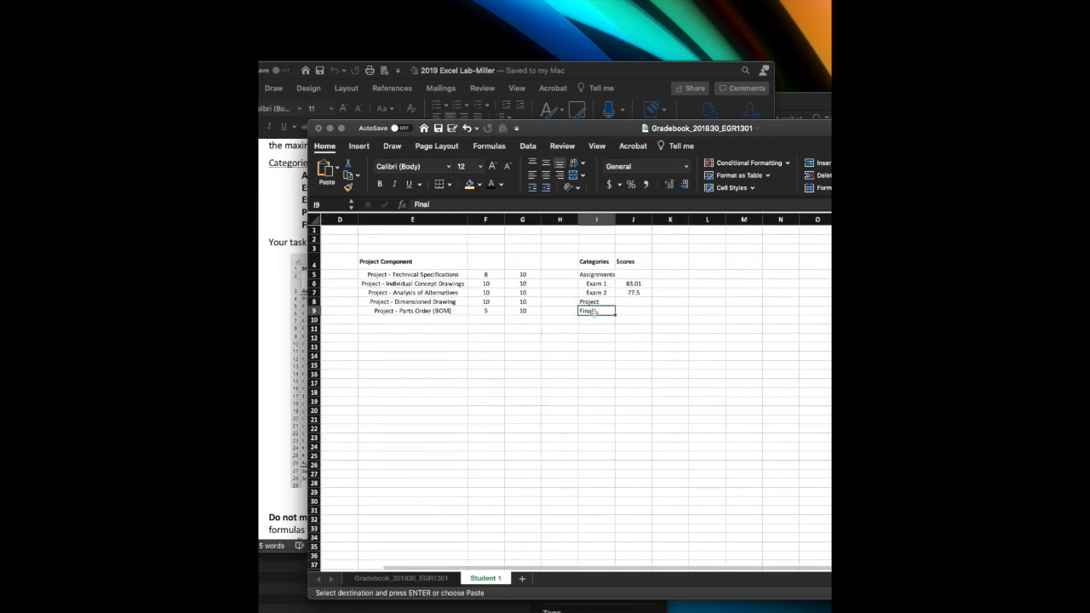
key("Return")
left_click(635, 300)
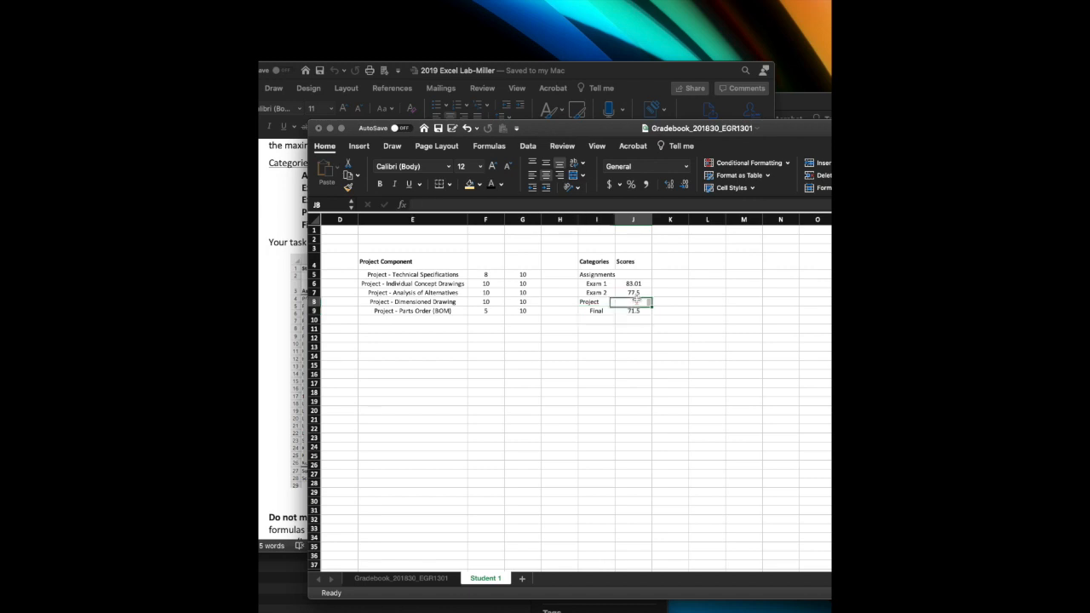
left_click(634, 273)
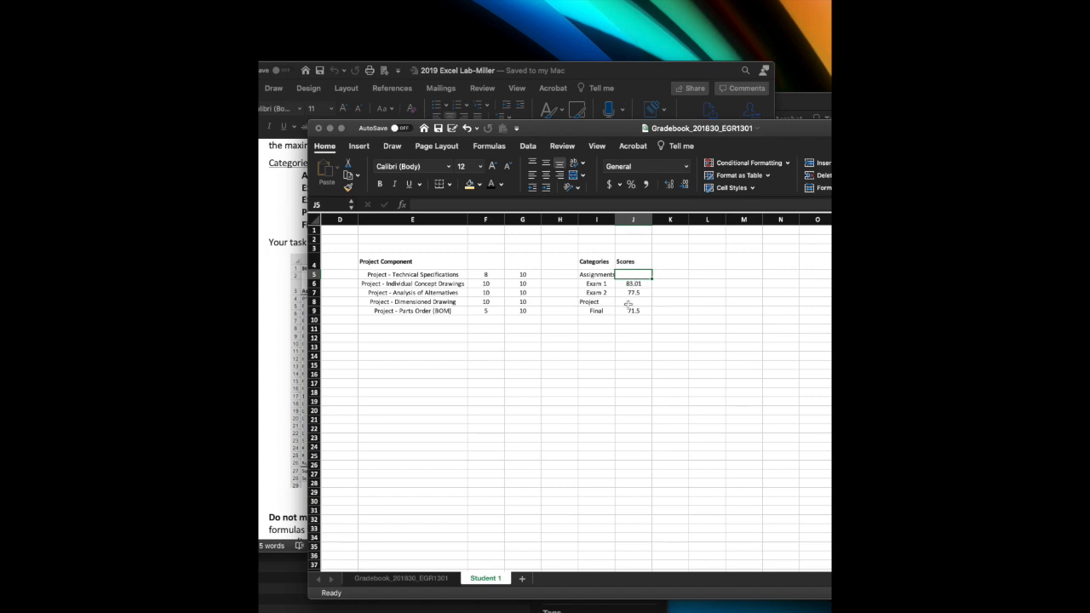
left_click(628, 304)
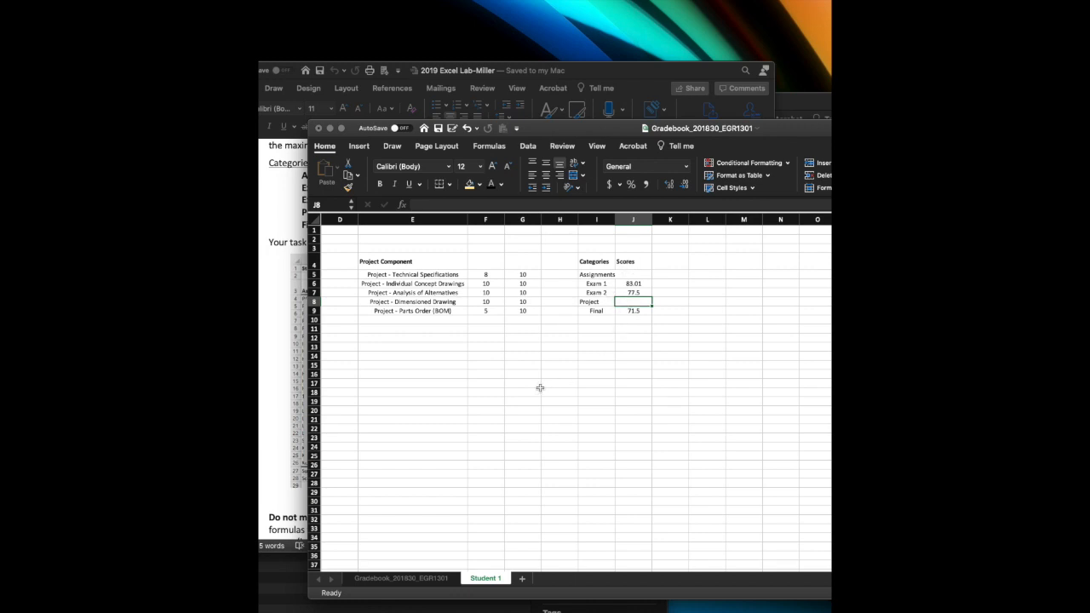
Step: Check the weighting table in the Word sample and copy the workbook's categories table I4:J9 to a second block starting at I13
left_click(272, 408)
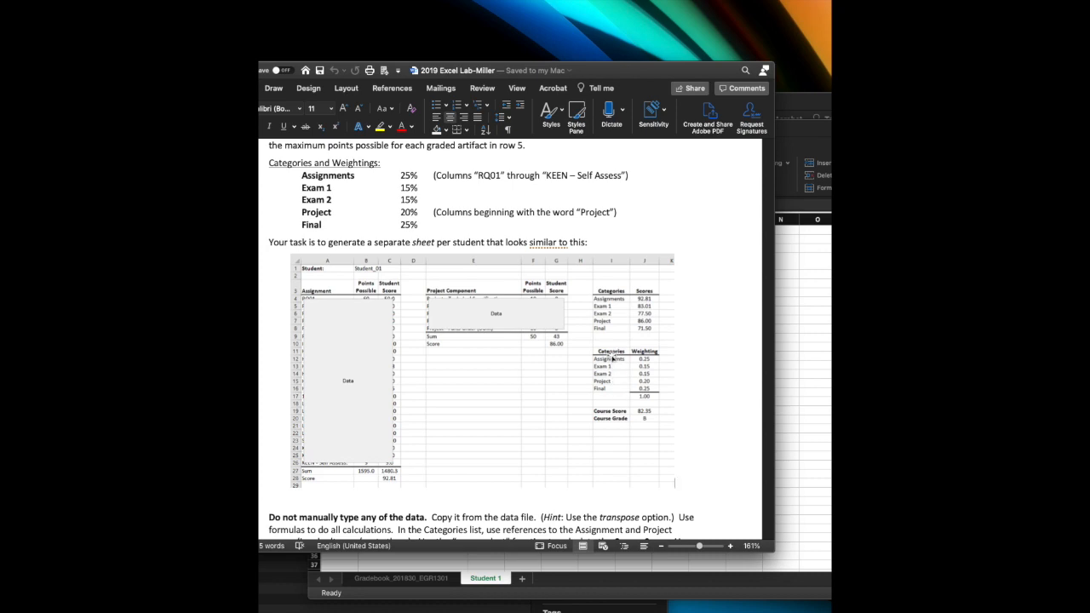
left_click(797, 360)
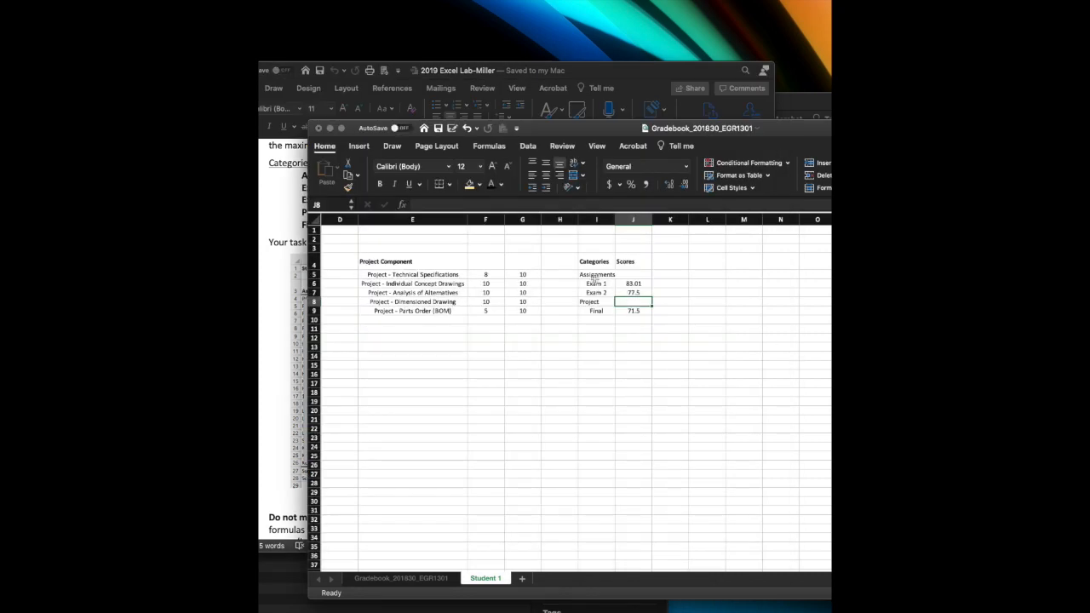
left_click(596, 262)
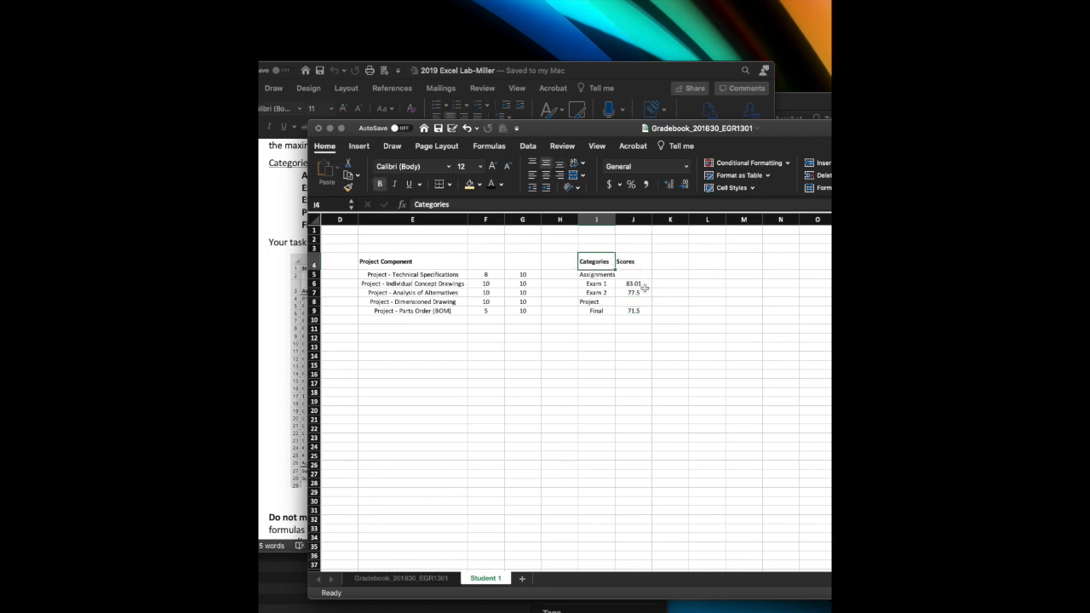
left_click(642, 310, "shift")
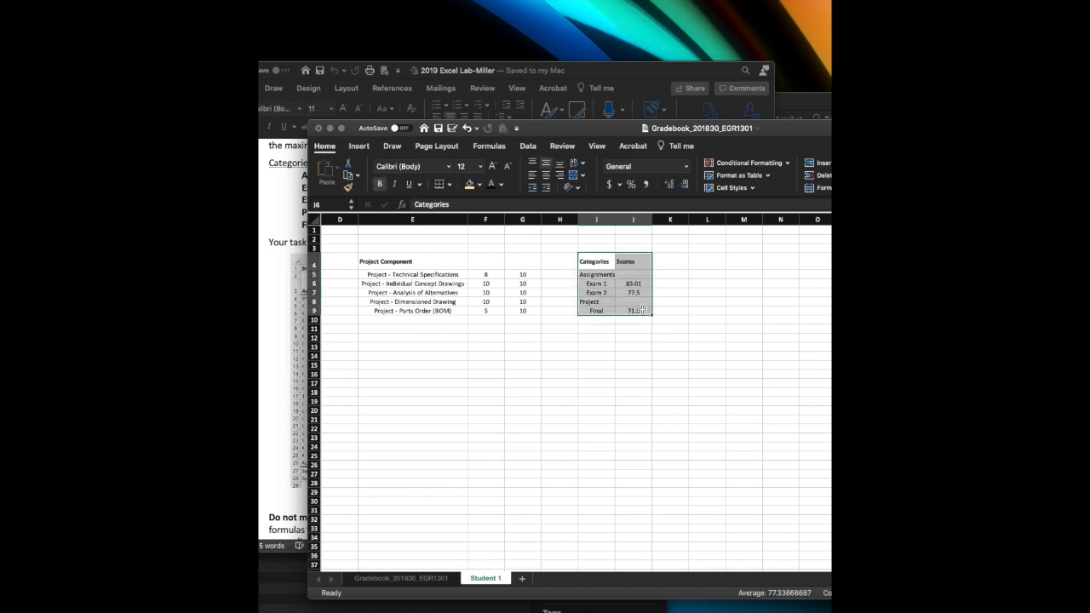
key("super+c")
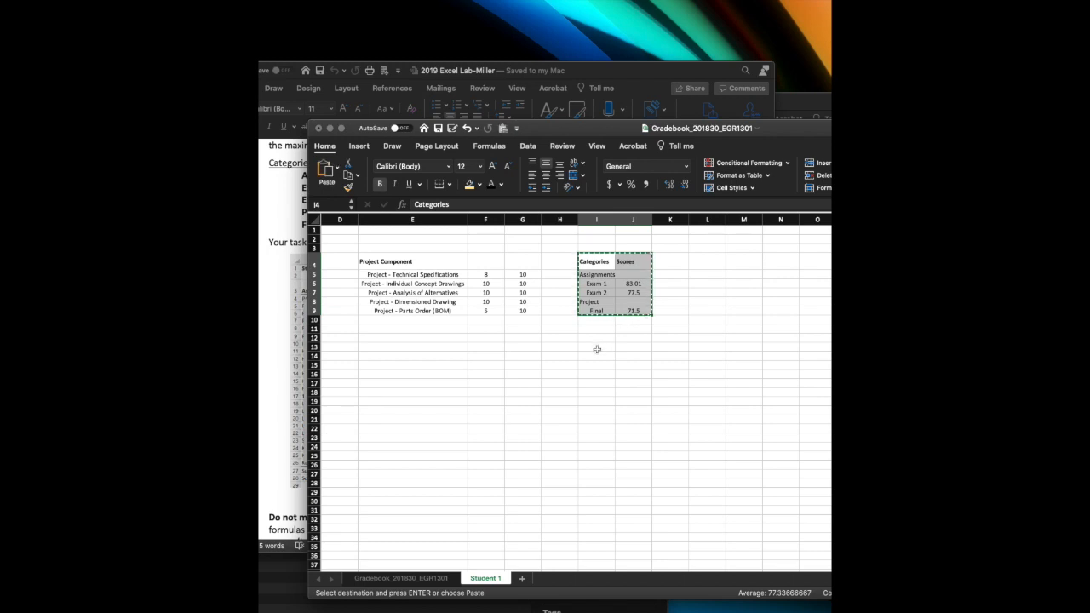
left_click(597, 347)
key("super+v")
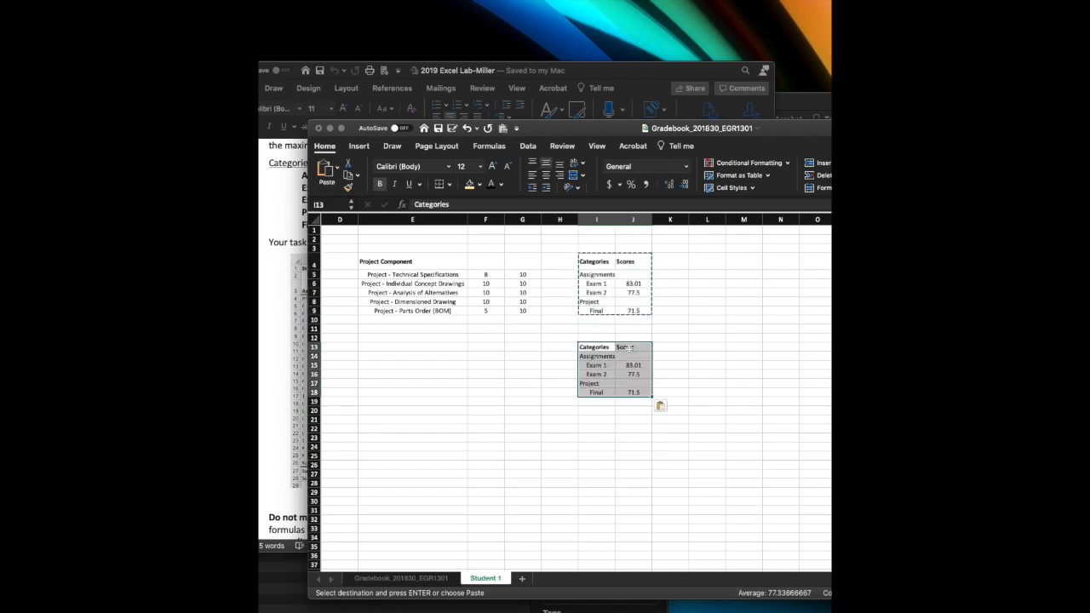
Step: Replace the "Scores" heading in cell J13 of the copied table with "Weight"
left_click(630, 347)
type("Weight")
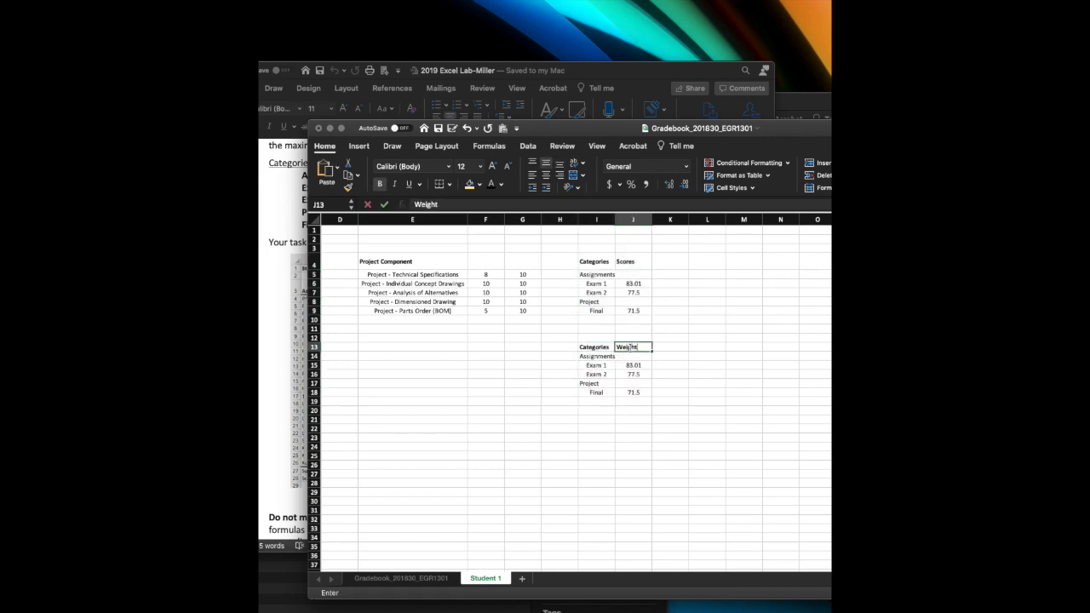
key("Return")
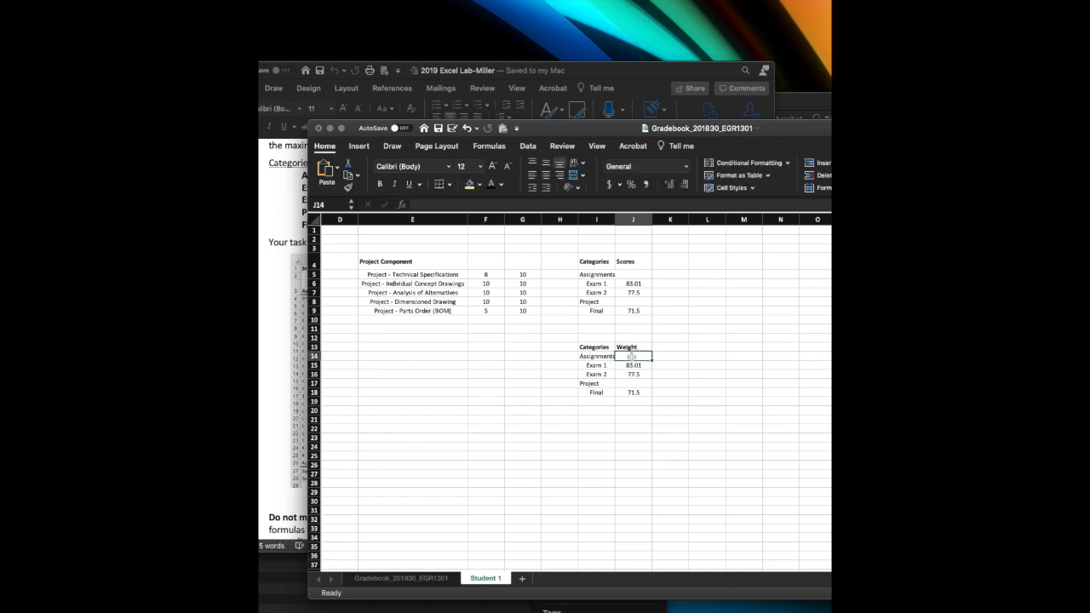
Step: Enter the weights .25 for Assignments, .15 for Exam 1 and .15 for Exam 2 in cells J14:J16
left_click_drag(603, 134, 634, 197)
type(".25")
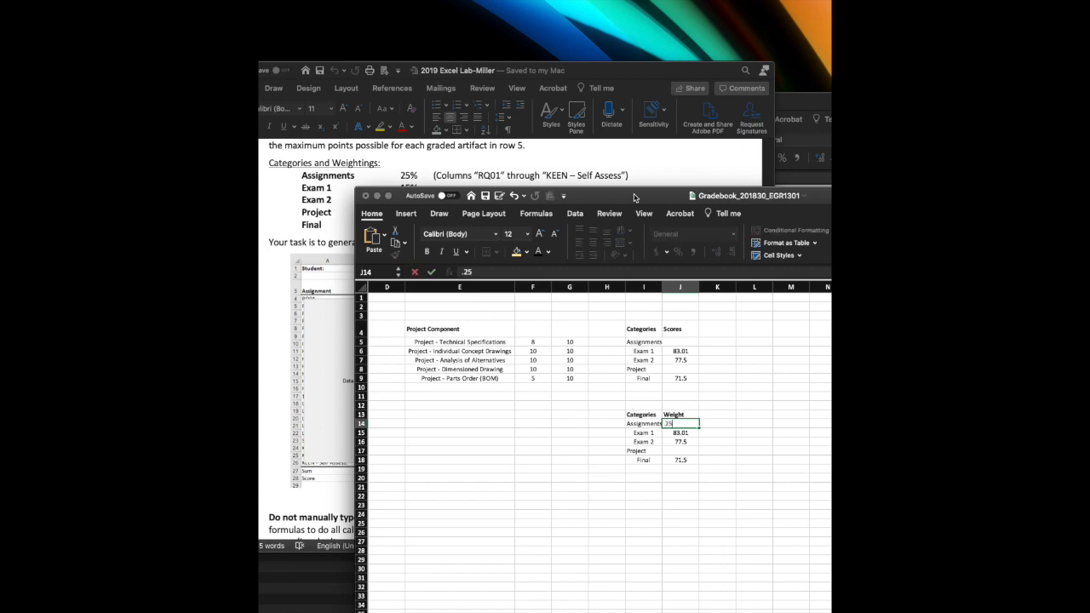
left_click(684, 432)
type(".15")
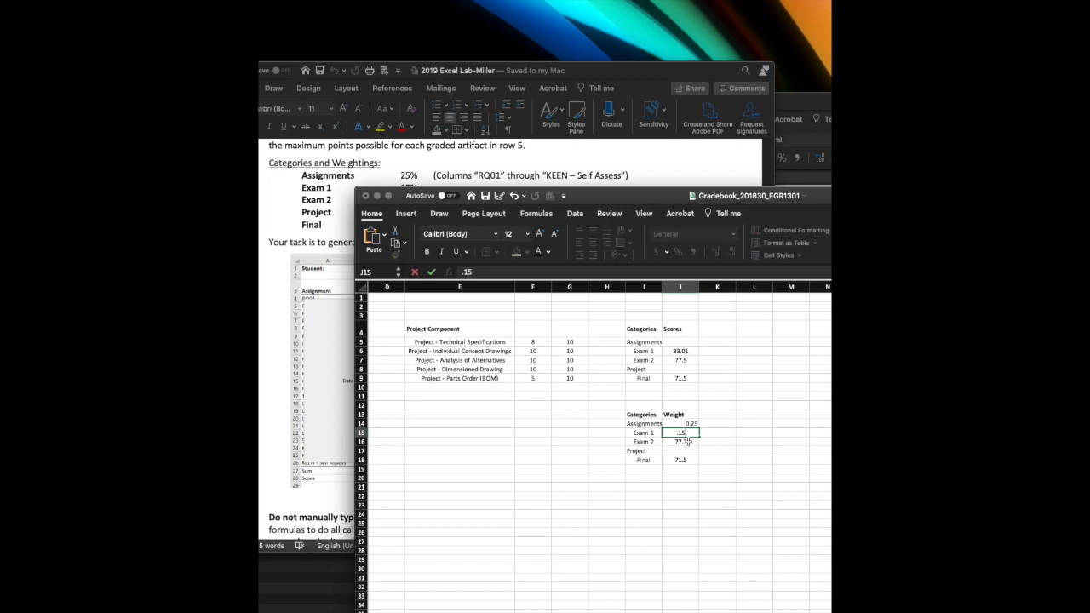
left_click(686, 441)
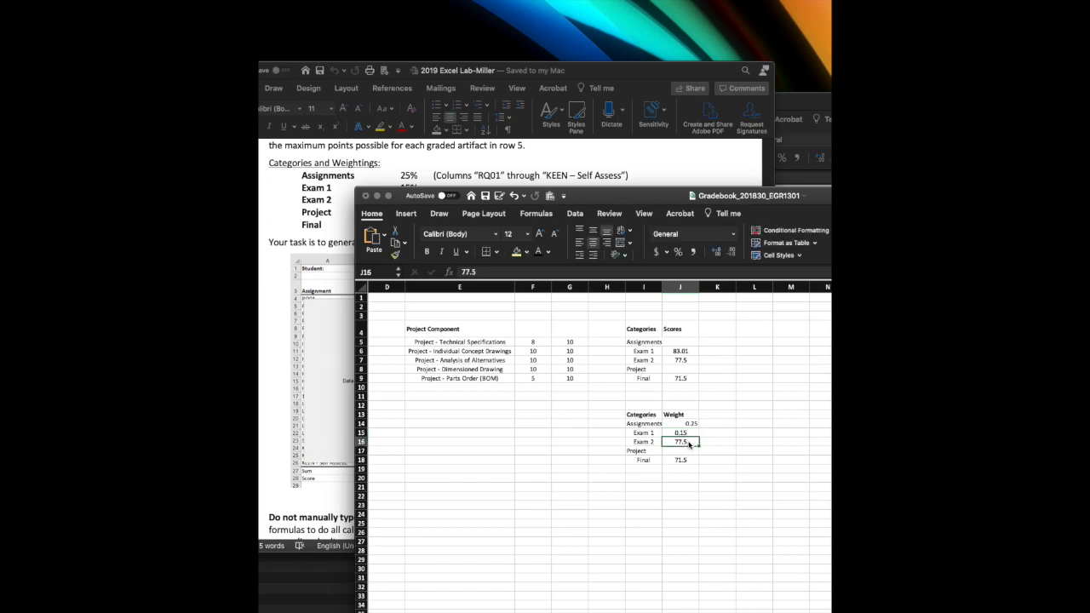
type(".15")
Step: Check the weightings in the Word sample and enter .2 for Project and .25 for Final in cells J17:J18
left_click(683, 461)
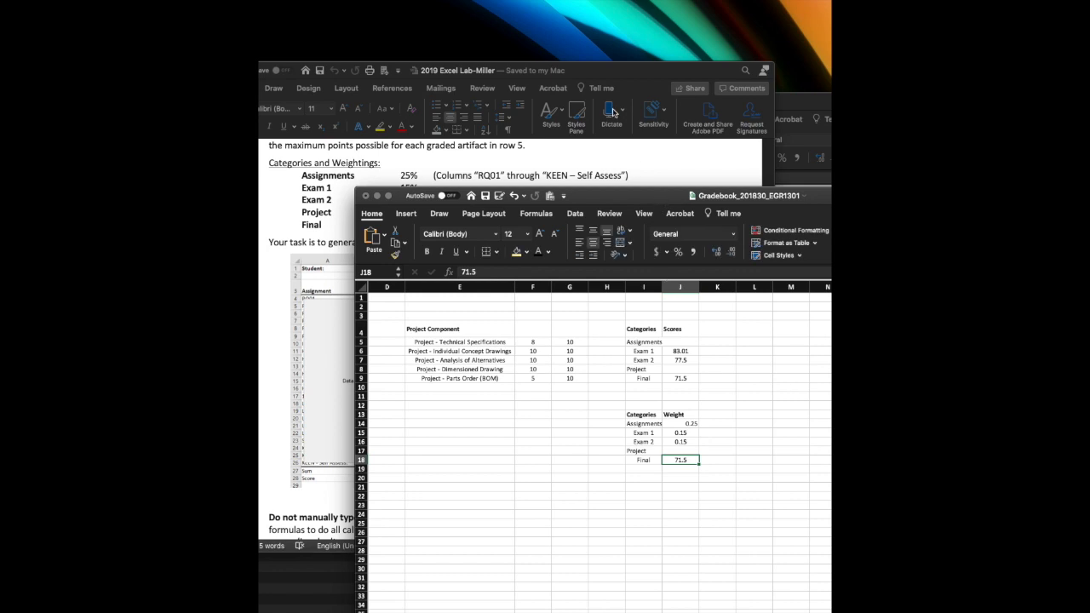
left_click_drag(607, 75, 482, 71)
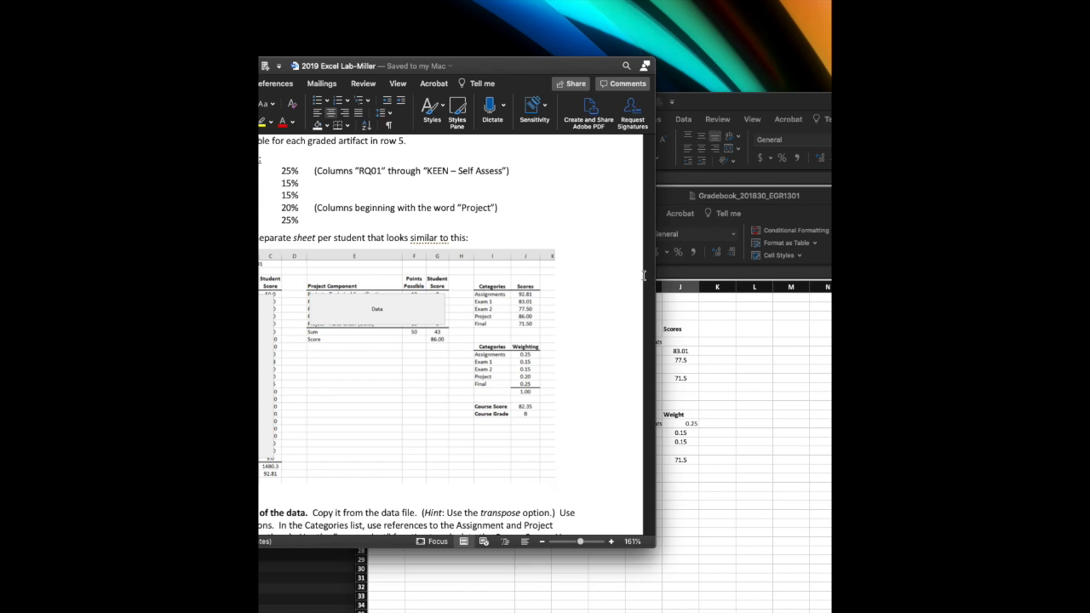
left_click(732, 341)
left_click(685, 450)
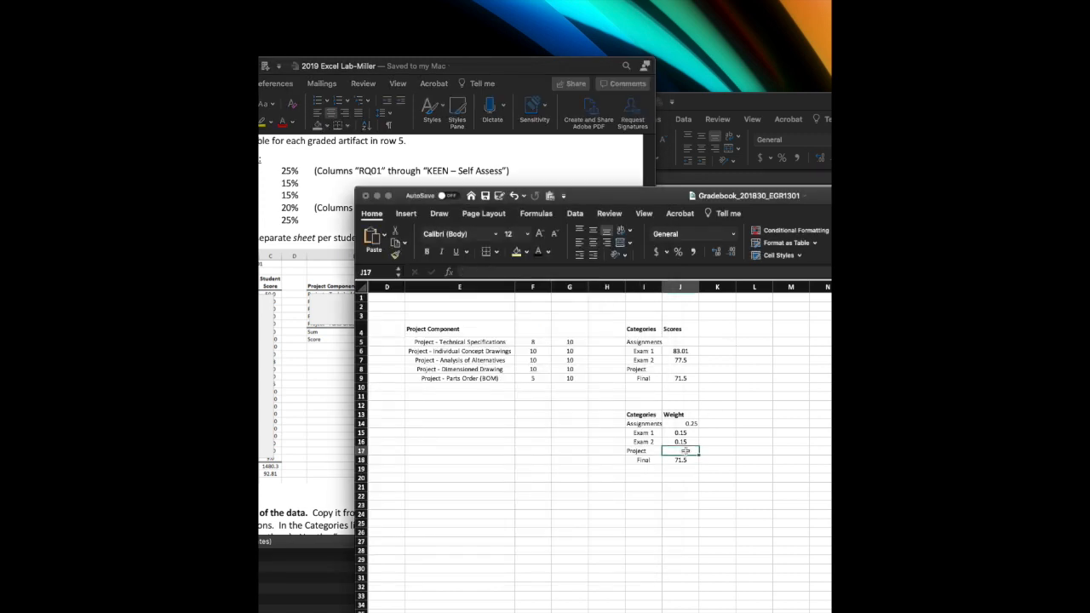
type(".2")
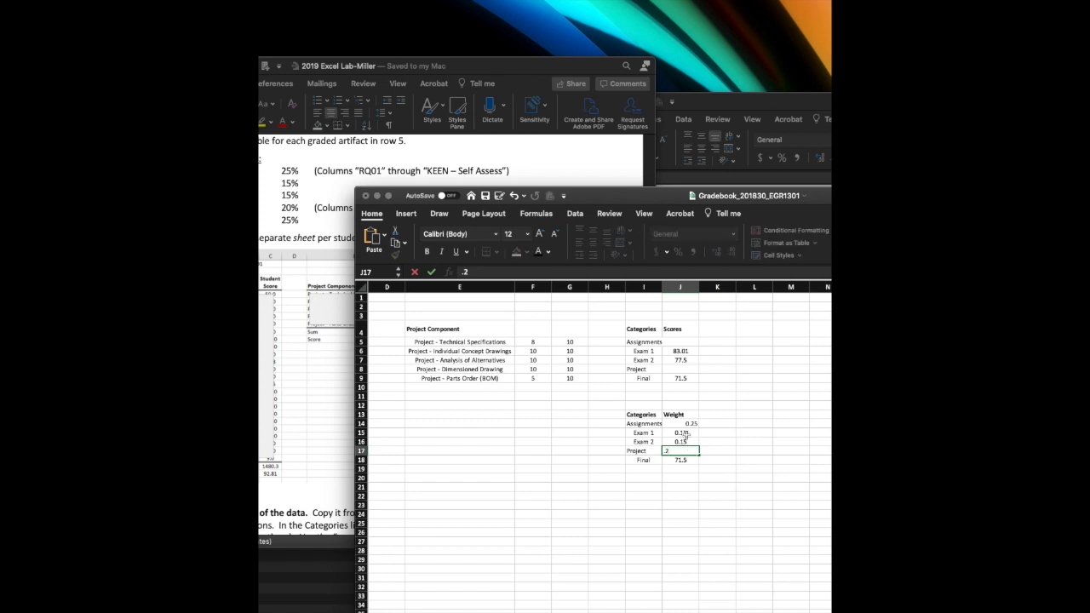
left_click(687, 460)
type(".25")
left_click(705, 498)
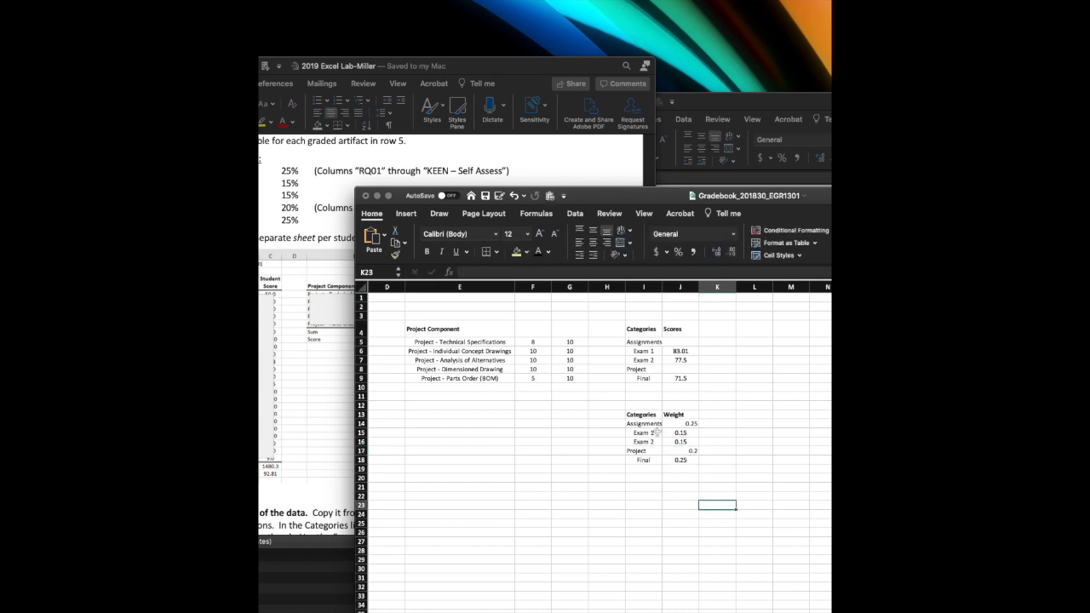
Step: Center the contents of the weighting table I13:J18 horizontally
left_click(649, 416)
left_click(690, 461, "shift")
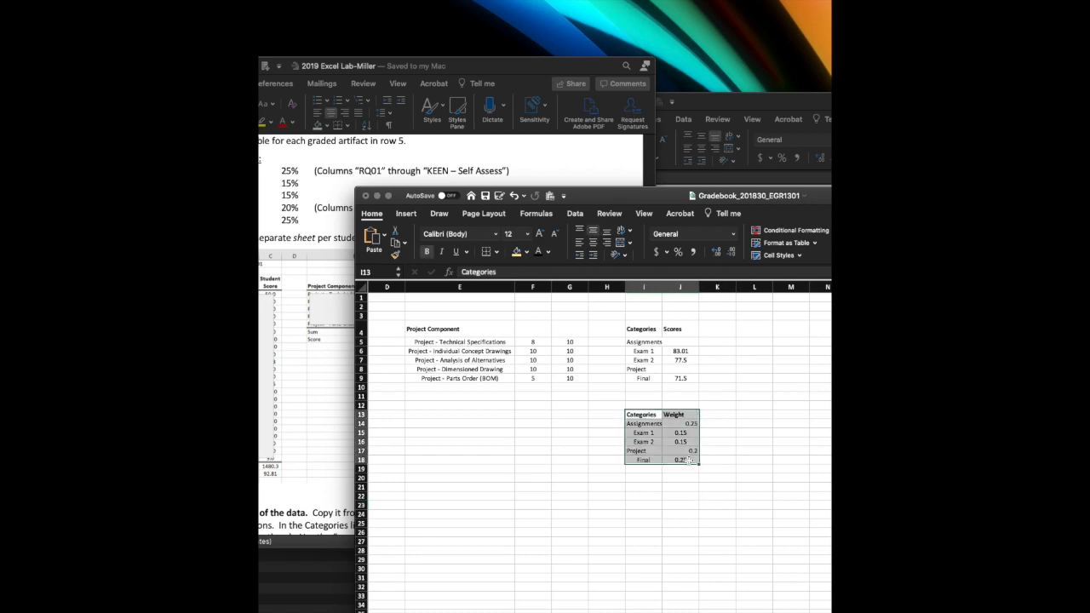
left_click(593, 243)
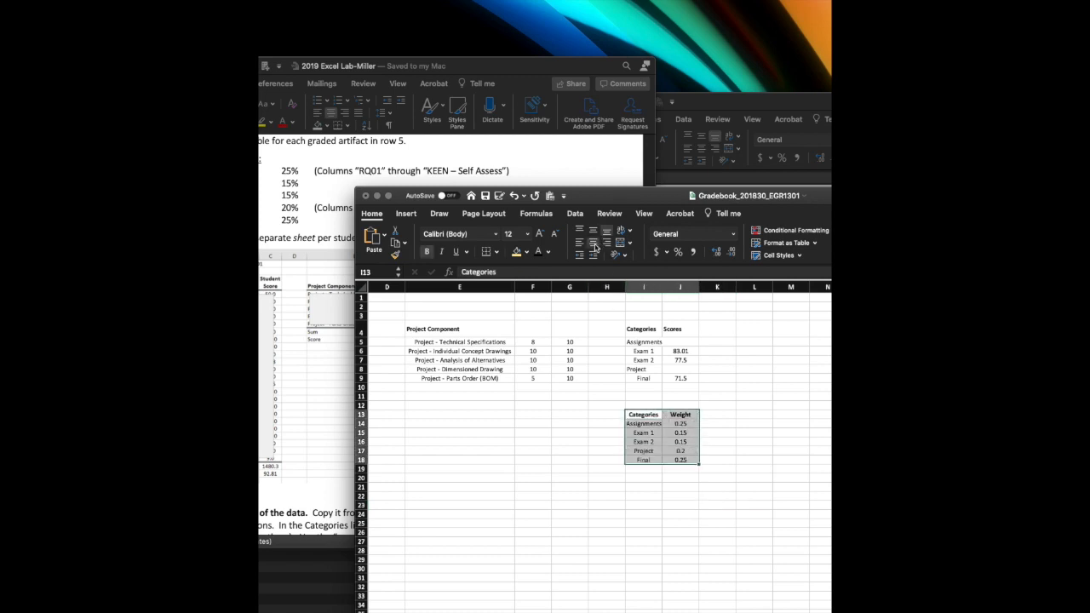
left_click(593, 496)
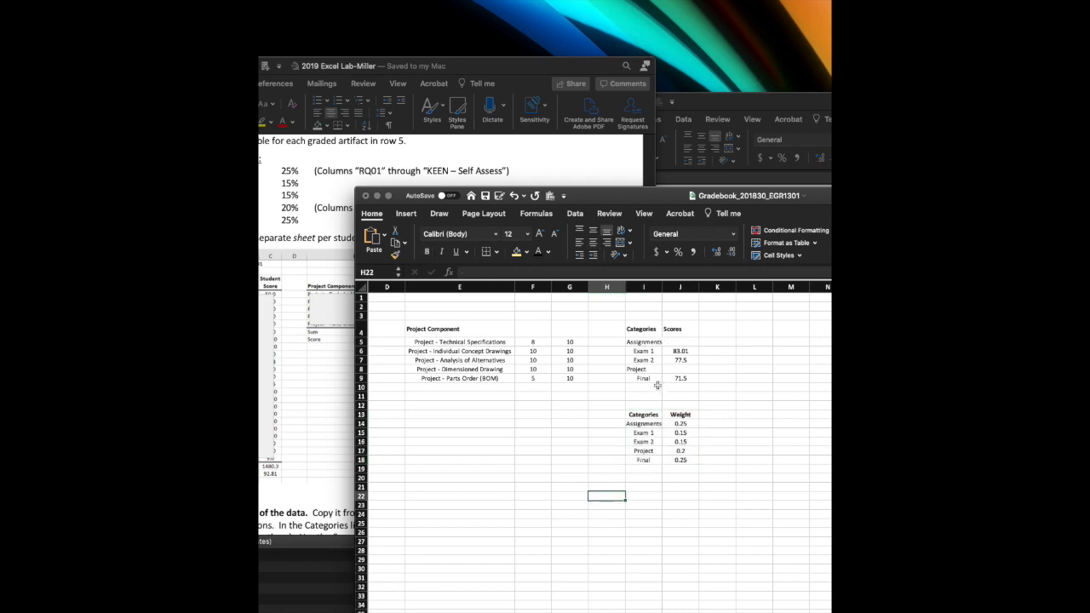
Step: Center the category labels and scores in I5:J9 horizontally
left_click(649, 343)
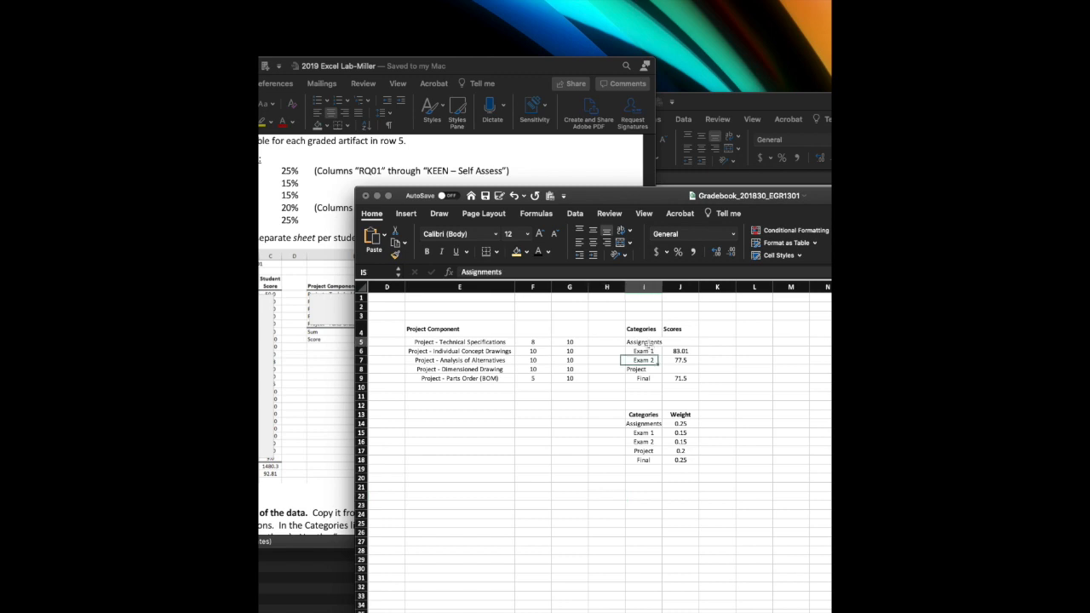
left_click(680, 378, "shift")
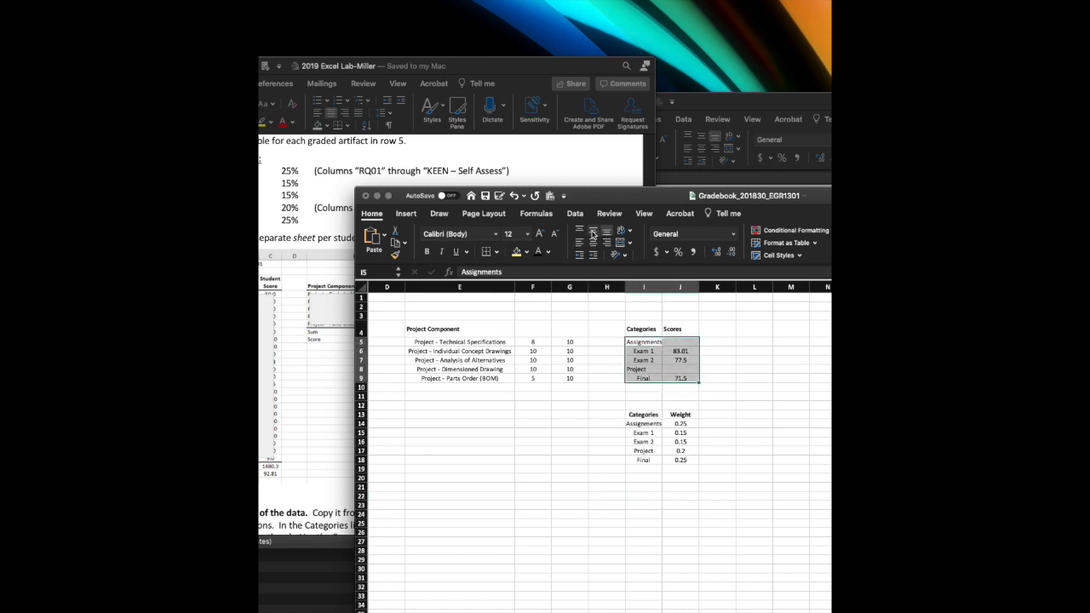
left_click(594, 242)
left_click(581, 448)
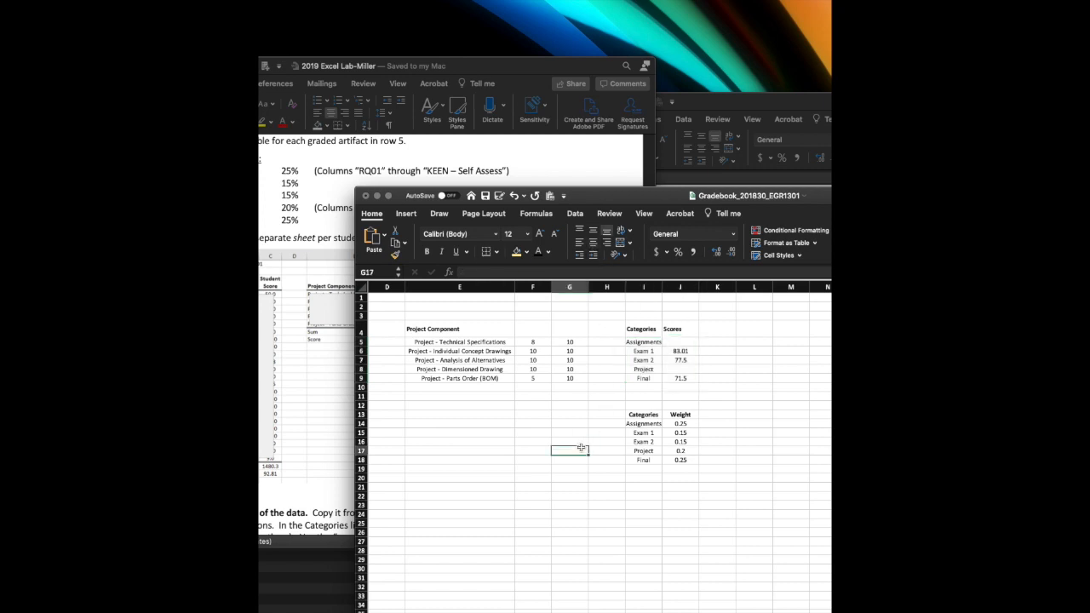
Step: Delete the leftover value in cell C53, below the assignments table
scroll(581, 447, "left", 5)
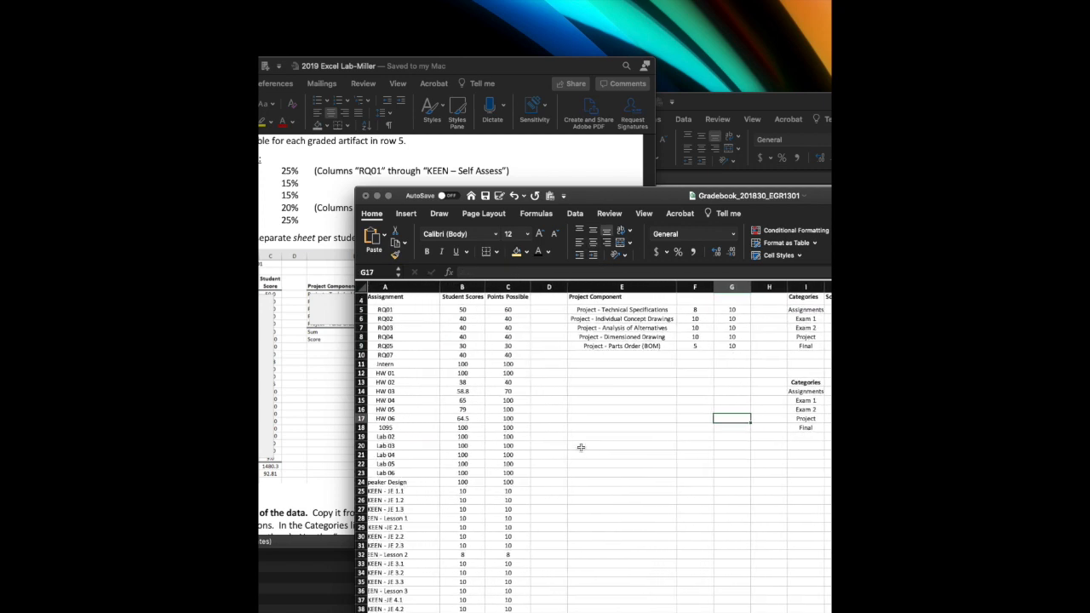
scroll(581, 448, "down", 3)
scroll(580, 448, "down", 6)
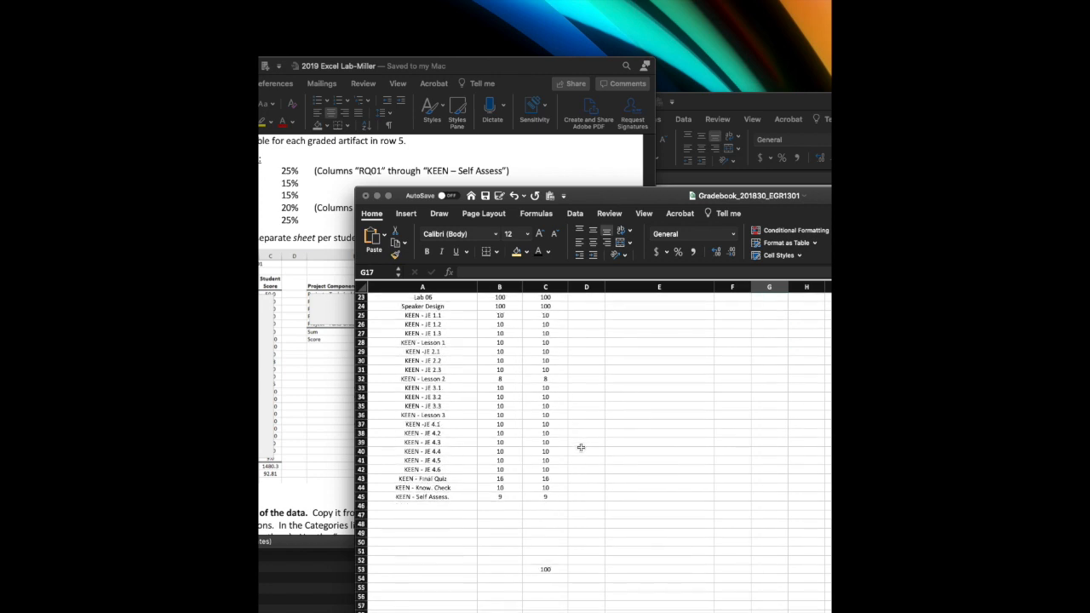
left_click(550, 540)
key("Delete")
Step: Check the assignment totals in the Word sample and add the labels "Sum" in A46 and "Final Score" in A47
left_click(451, 478)
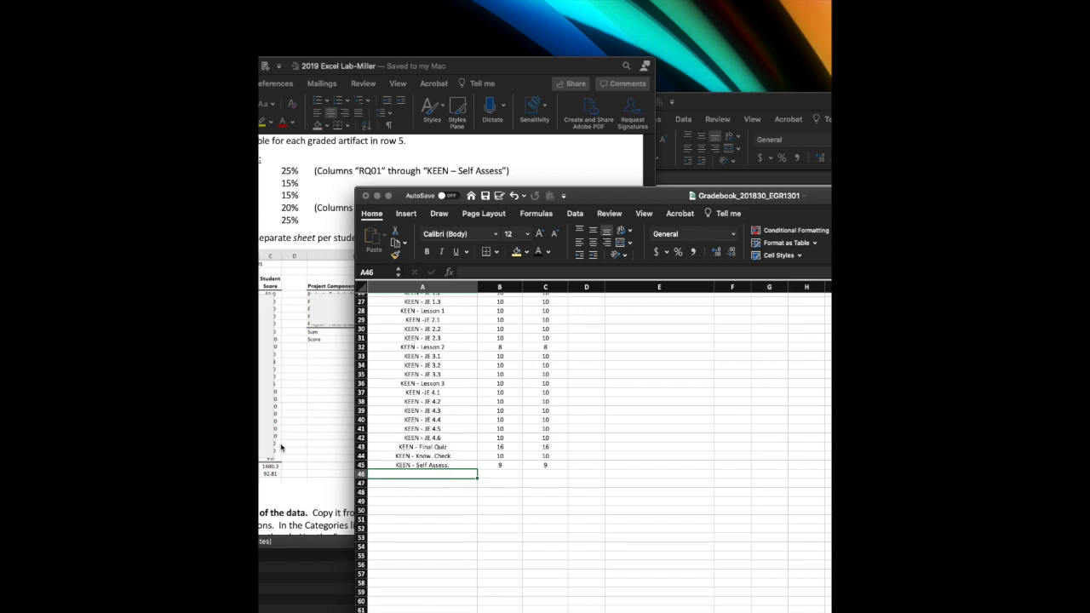
left_click(304, 170)
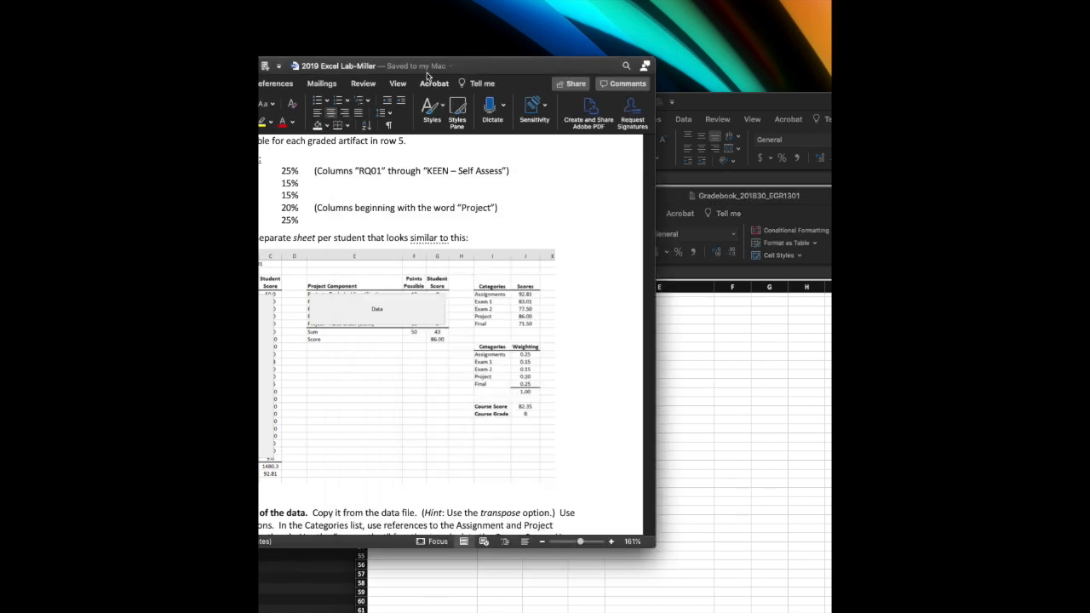
left_click_drag(443, 66, 583, 68)
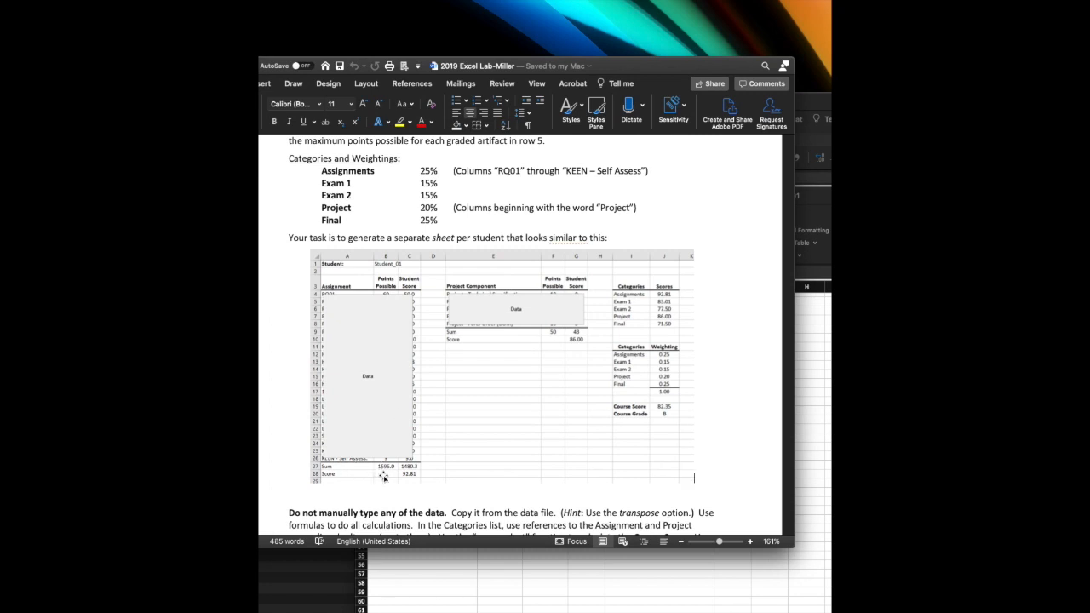
left_click(453, 574)
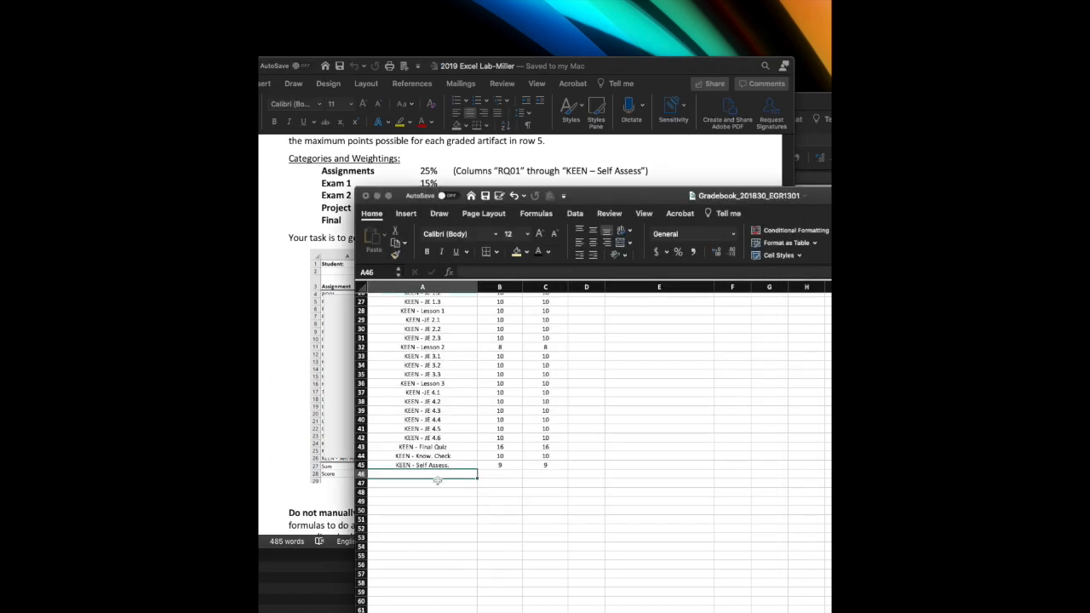
type("Sum")
key("Tab")
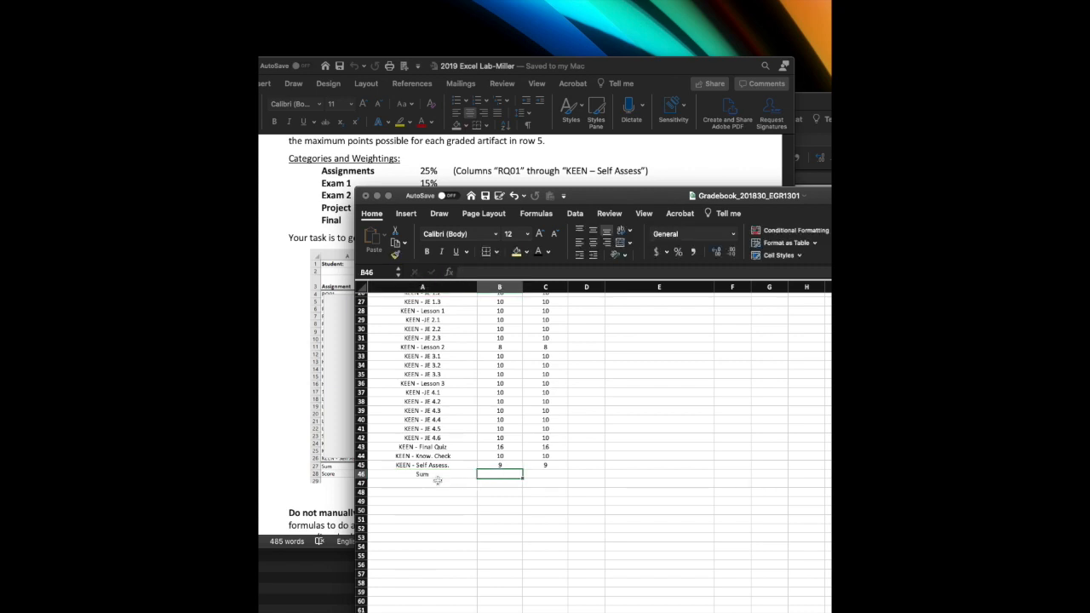
left_click(428, 483)
type("Final Score")
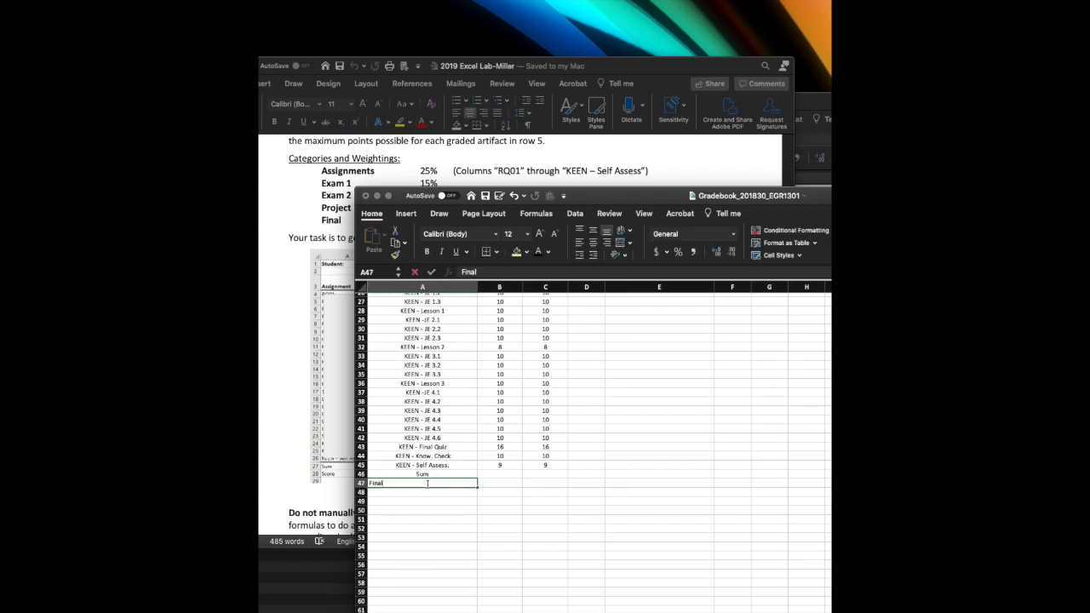
left_click(509, 484)
Step: Total the student's assignment scores B5:B45 with a SUM formula in cell B46
left_click(502, 476)
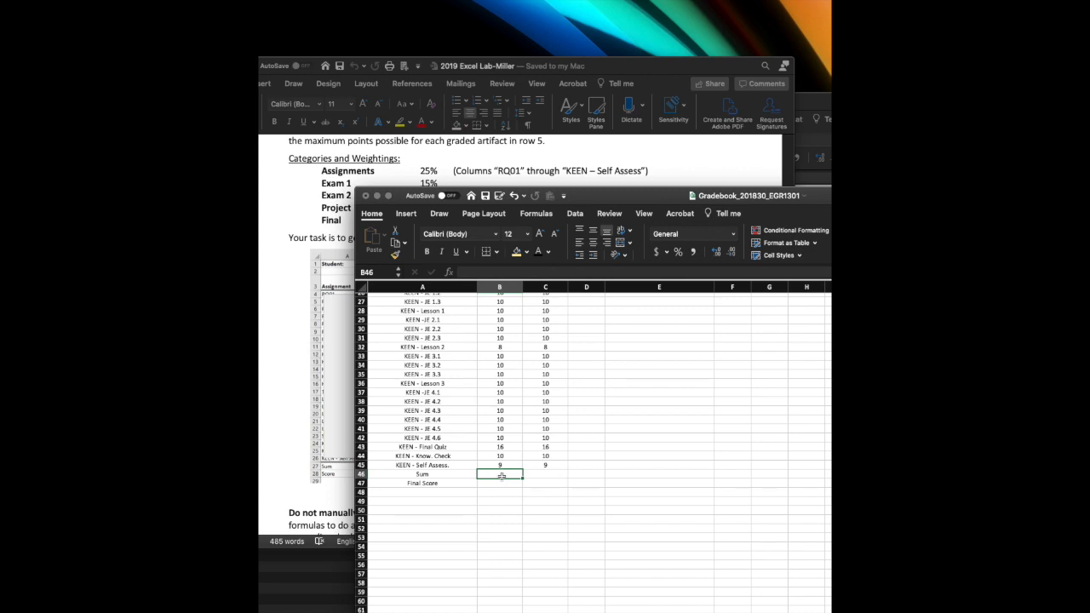
scroll(502, 477, "up", 5)
scroll(502, 477, "down", 2)
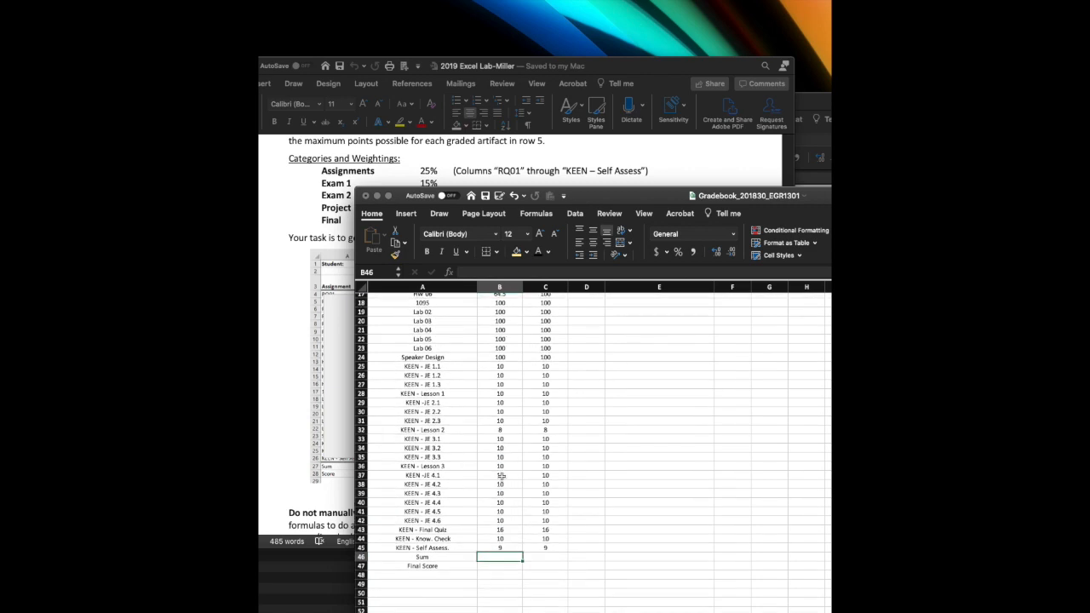
scroll(502, 477, "up", 5)
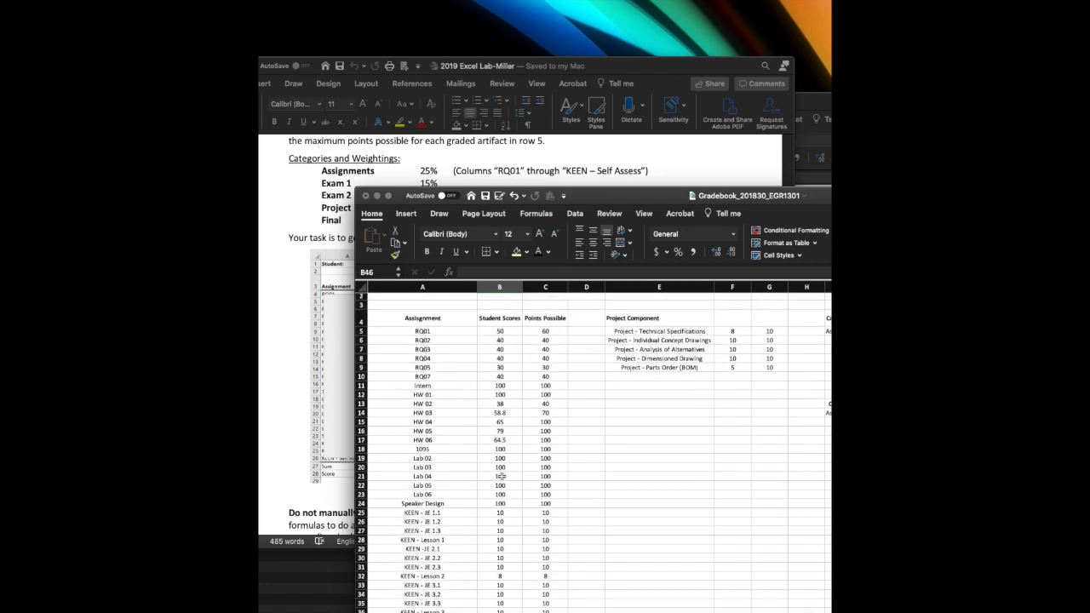
scroll(510, 350, "down", 7)
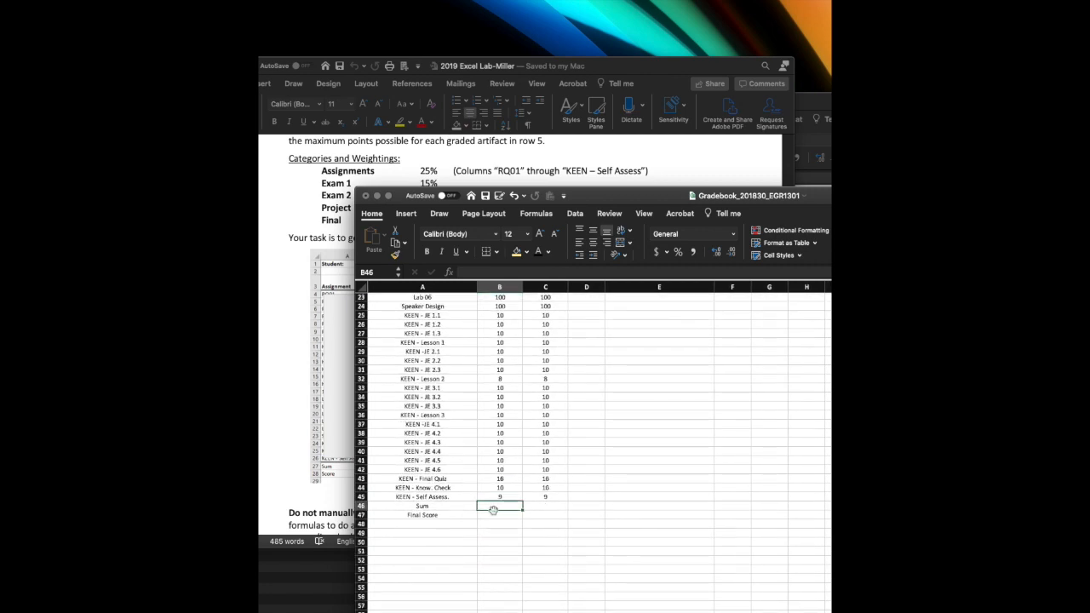
type("=sum(")
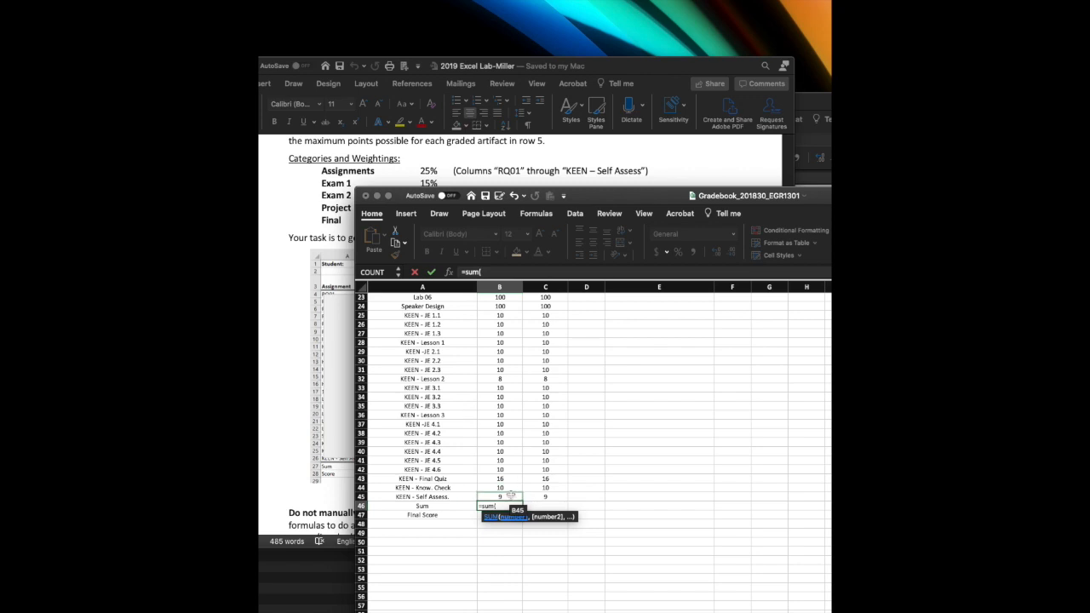
left_click_drag(509, 496, 505, 323)
key("Return")
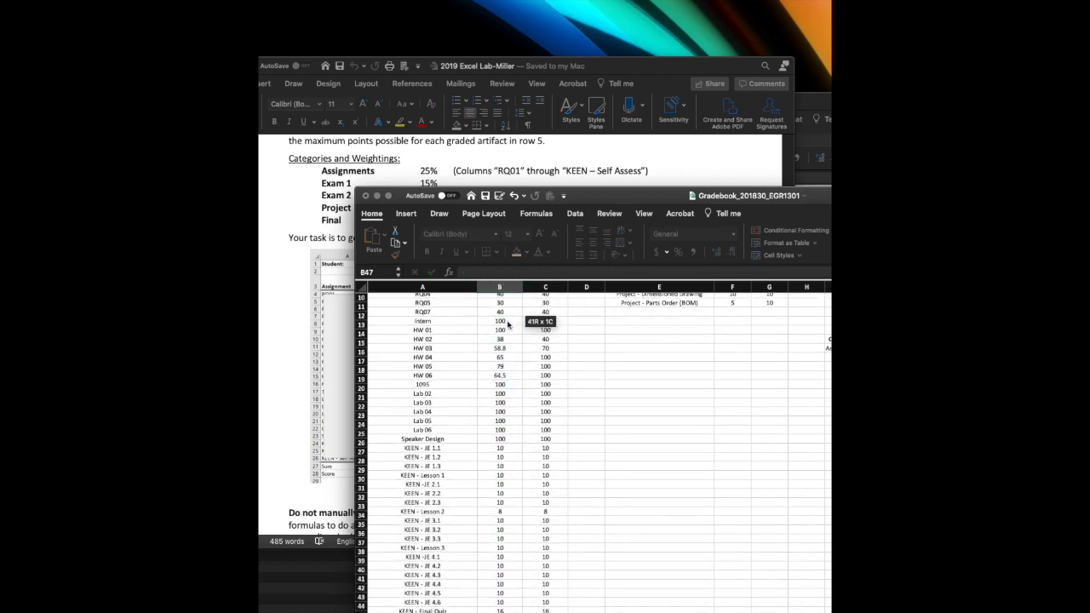
scroll(521, 417, "down", 5)
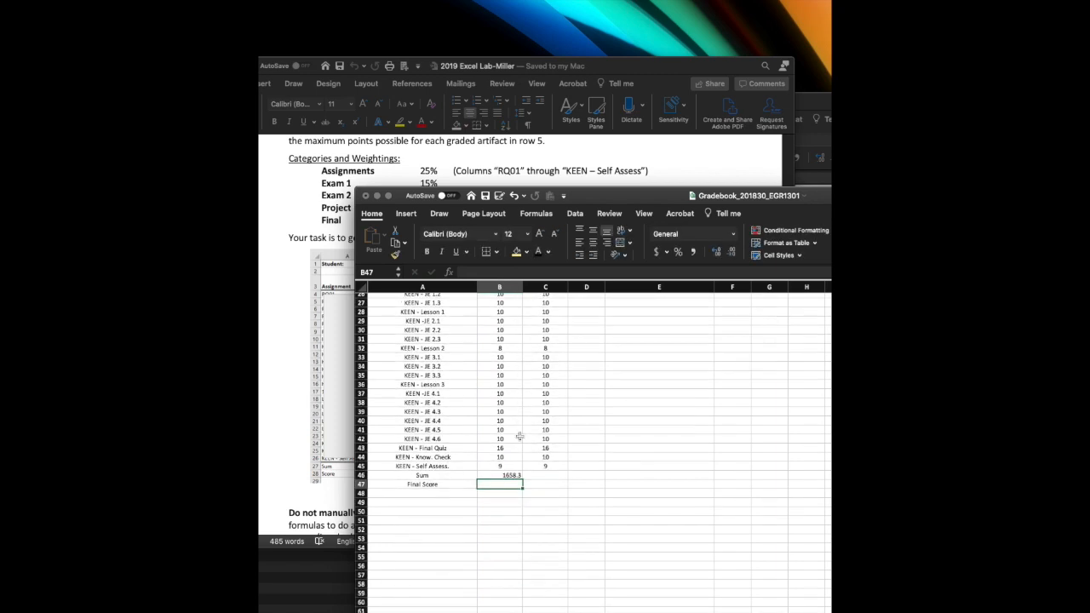
Step: Examine the cell range used by the SUM formula in B46
left_click(507, 475)
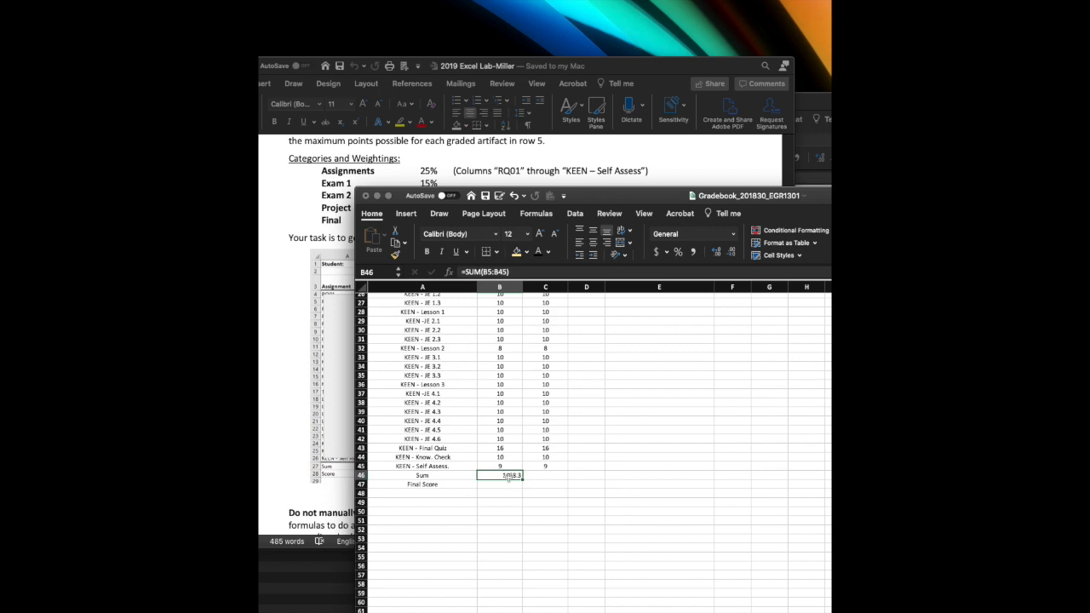
left_click(522, 271)
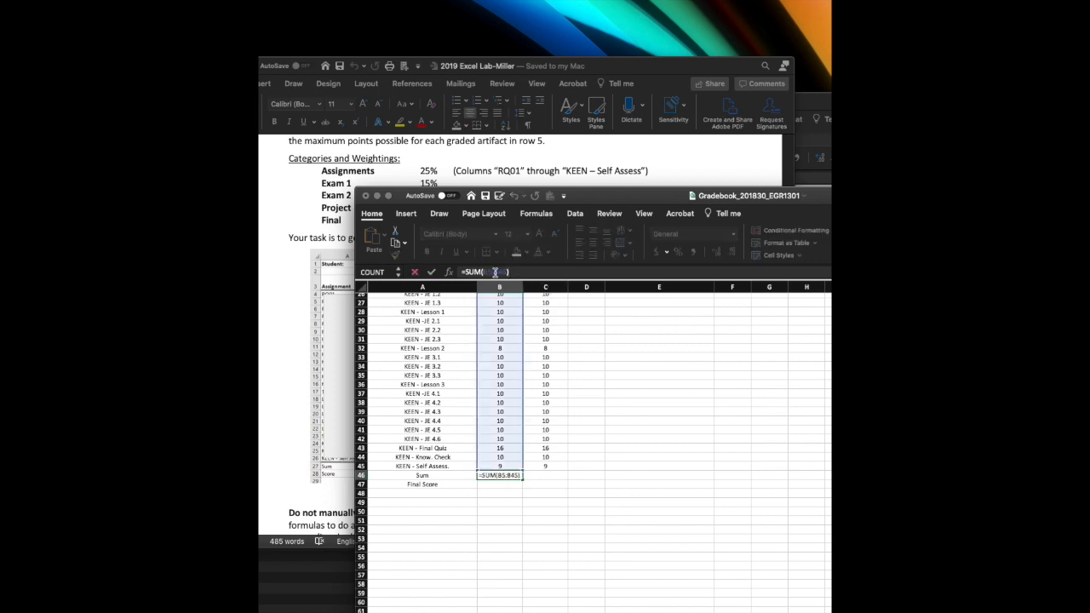
left_click_drag(497, 278, 519, 272)
left_click(510, 509)
Step: Replace the formula in B46 with the misspelled version =sim(b5:b45)
left_click(502, 477)
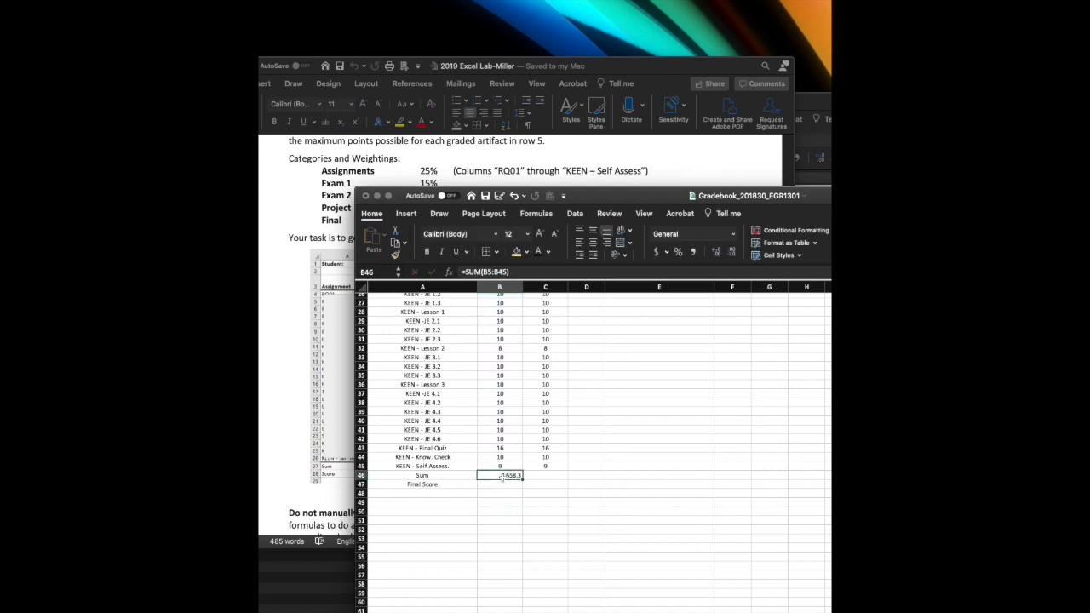
type("=si")
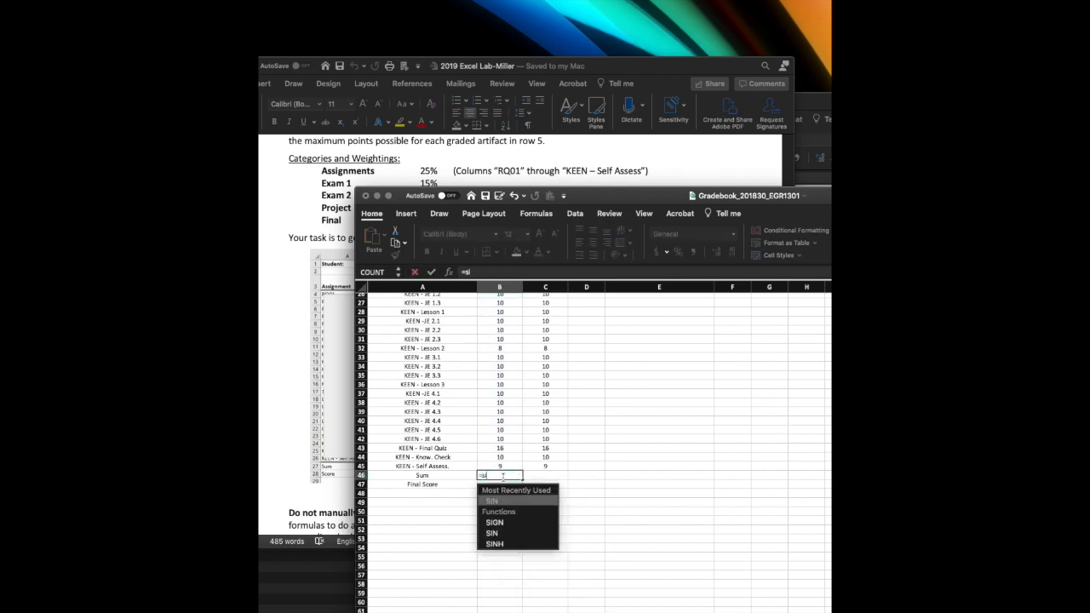
type("m(b5")
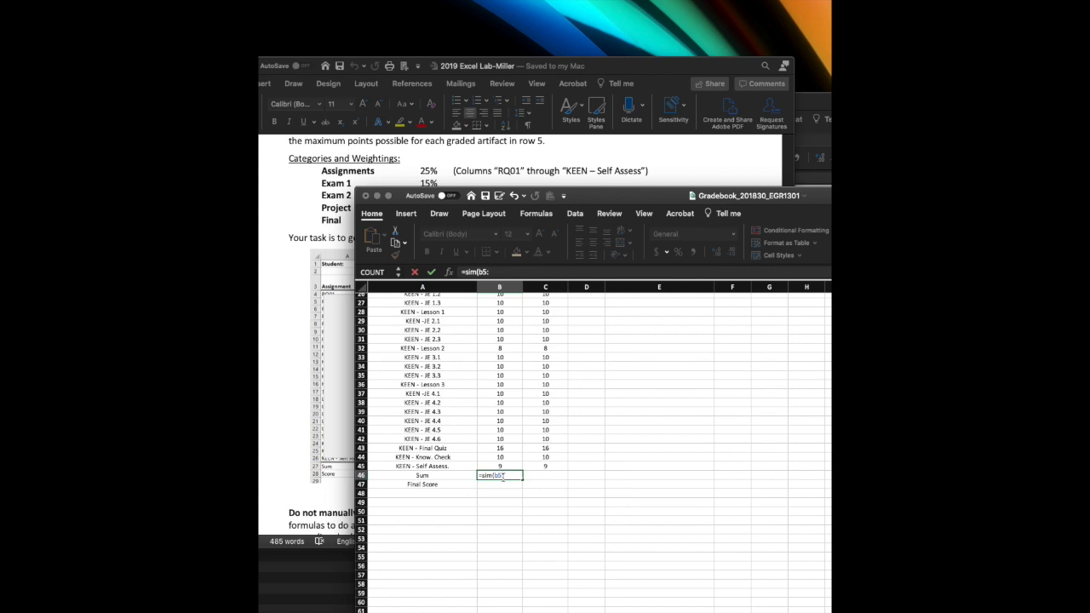
type(":b45")
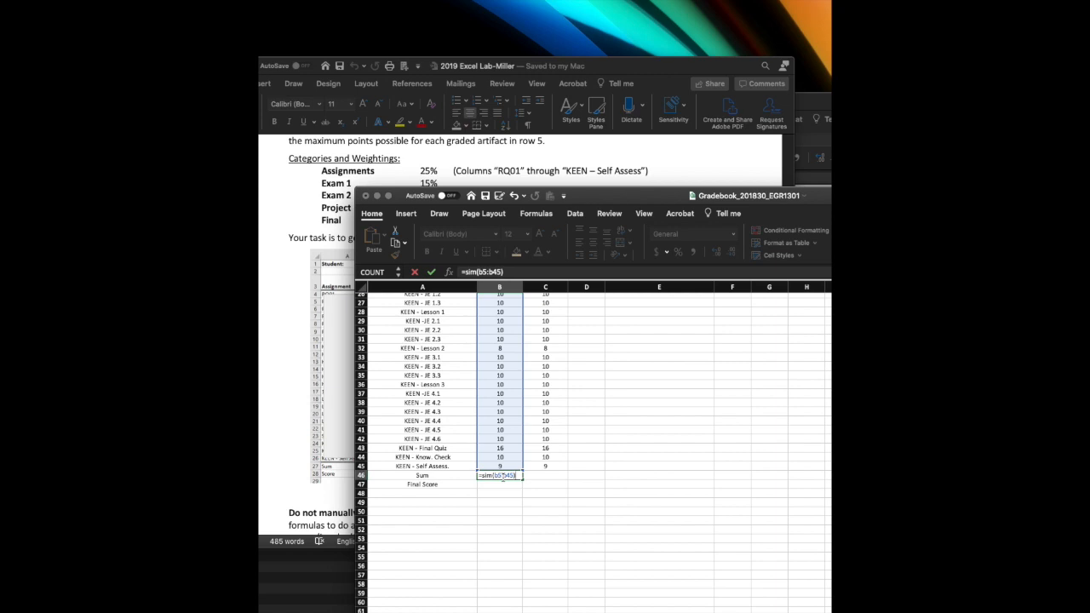
key("Return")
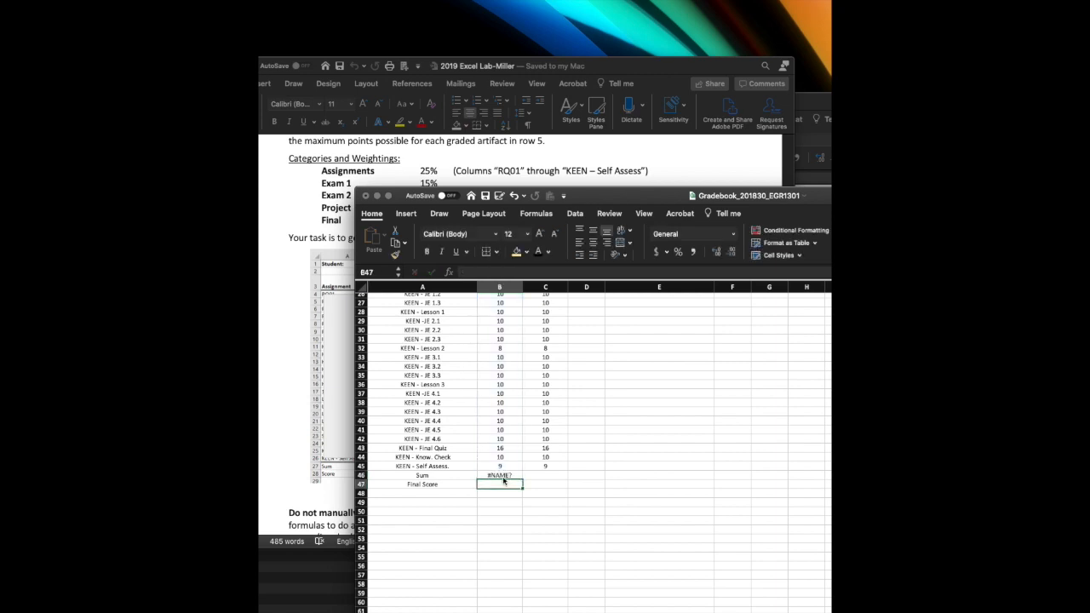
Step: Re-enter the end of the cell range as :b45 in B46's misspelled formula
left_click(506, 474)
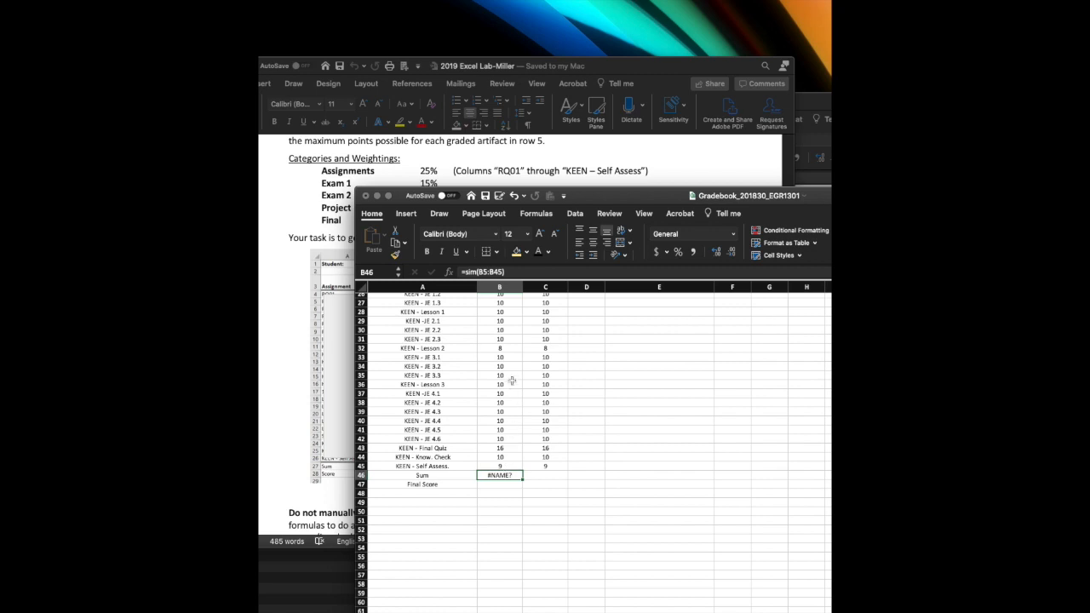
left_click(513, 272)
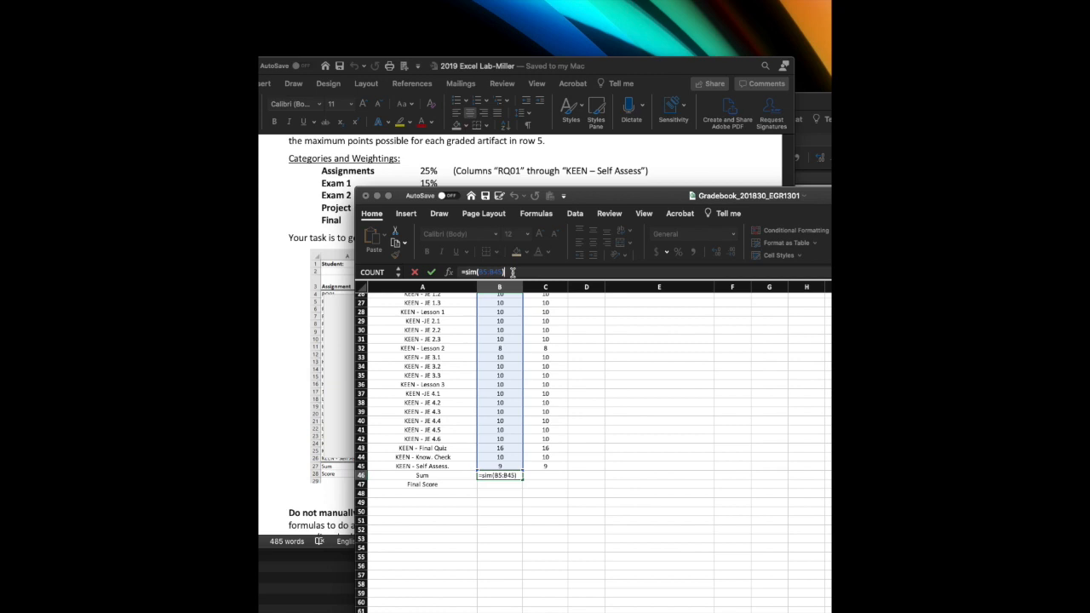
key("BackSpace")
key("BackSpace")
key("BackSpace")
key("BackSpace")
key("BackSpace")
type("5")
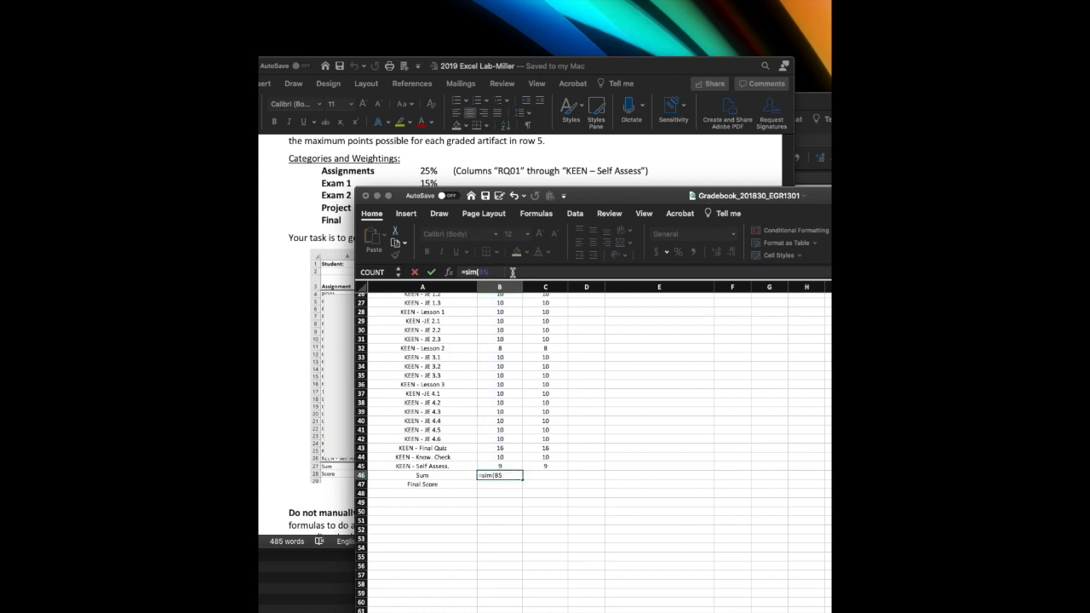
type(":b45")
key("Return")
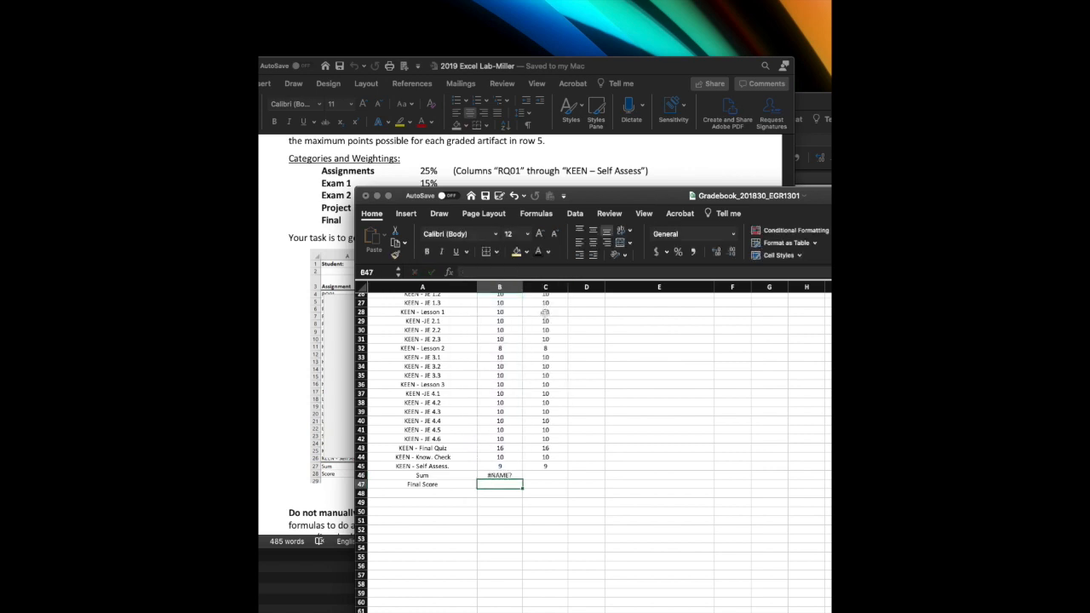
Step: Correct the function name in cell B46 so the formula reads =sum(B5:B45)
left_click(504, 476)
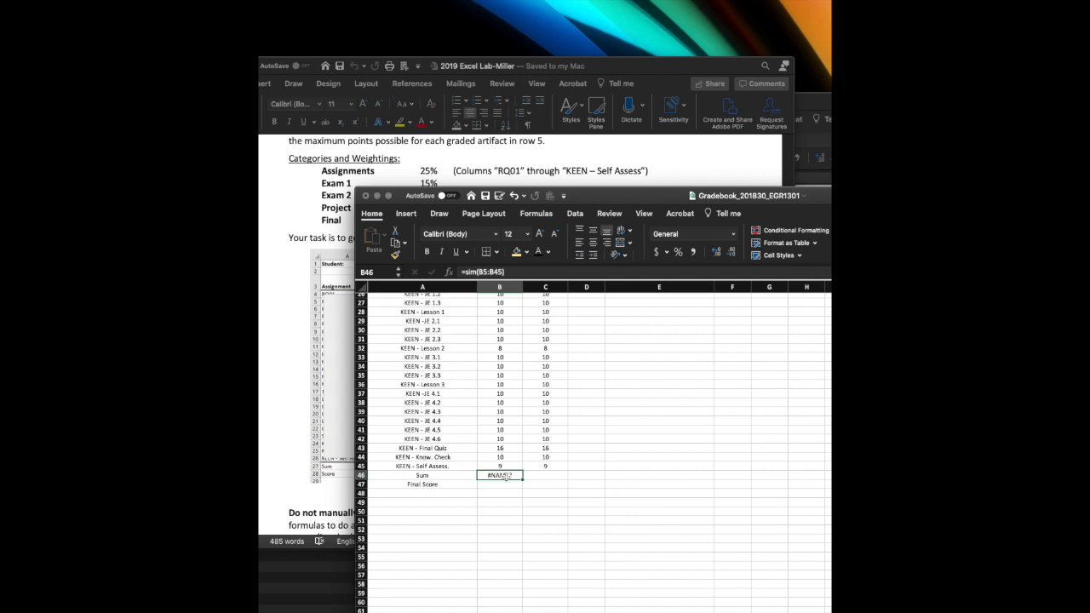
left_click(476, 272)
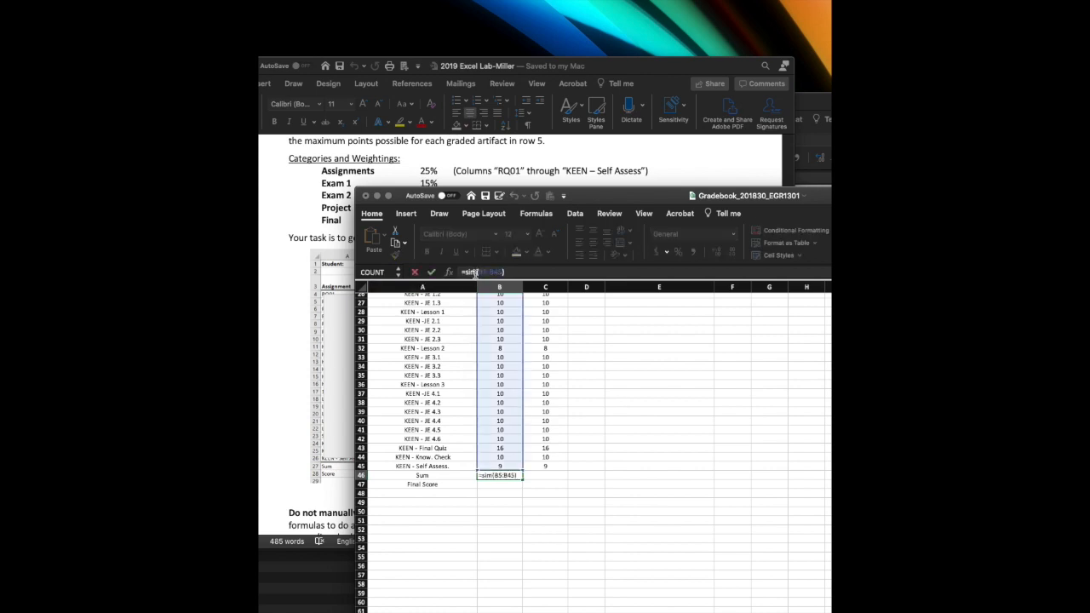
left_click(509, 494)
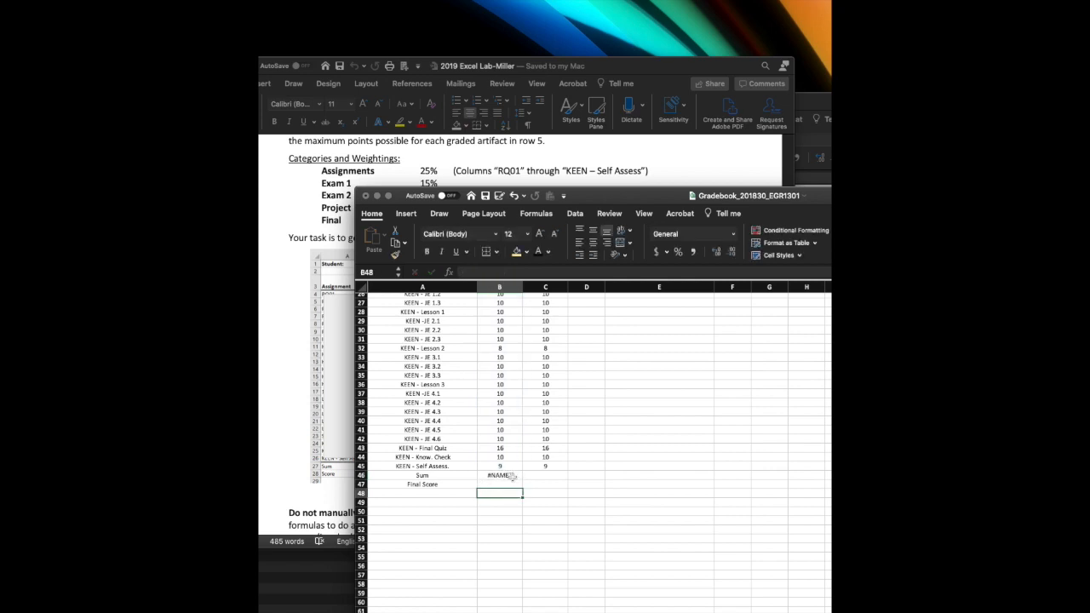
left_click(511, 478)
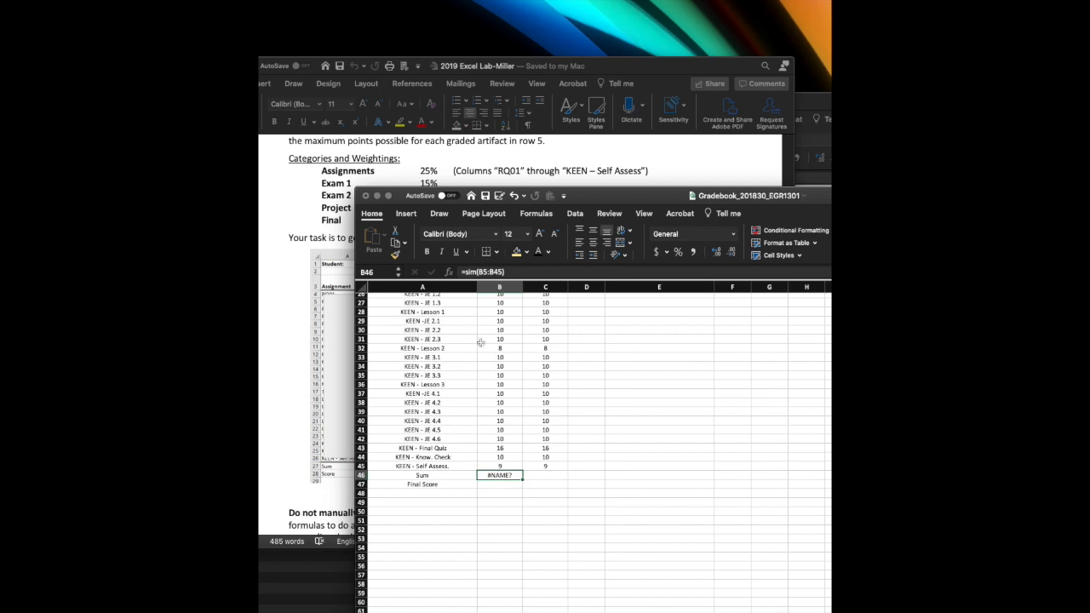
left_click(470, 272)
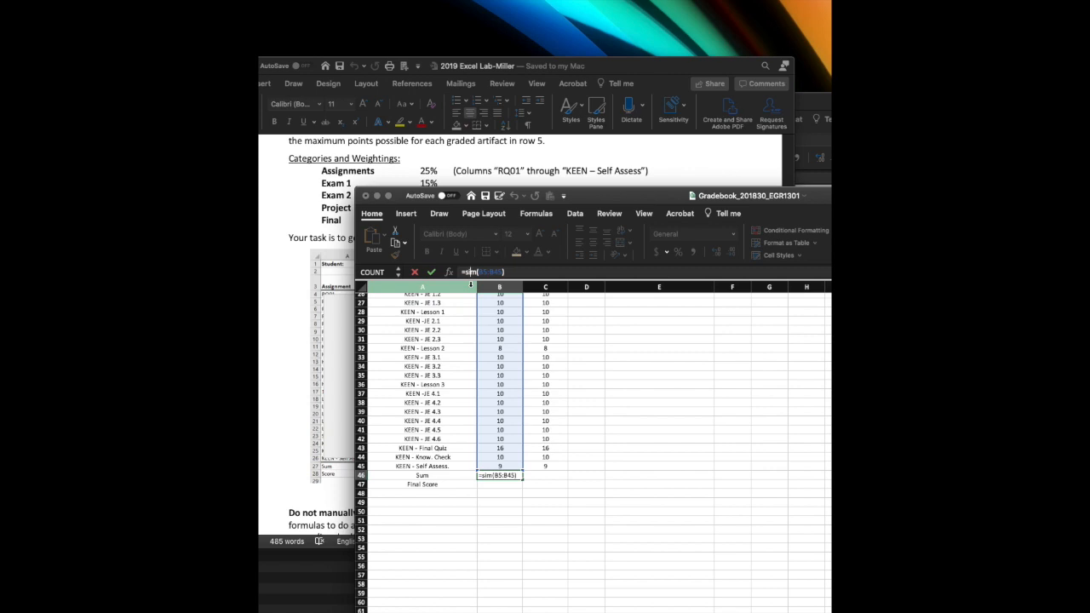
key("BackSpace")
type("u")
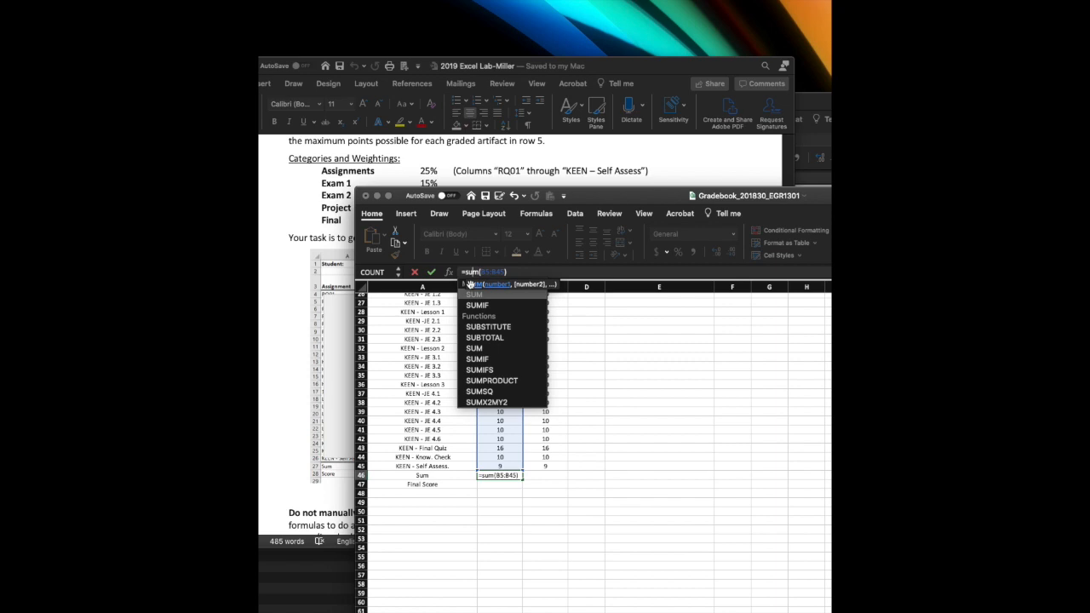
left_click(526, 272)
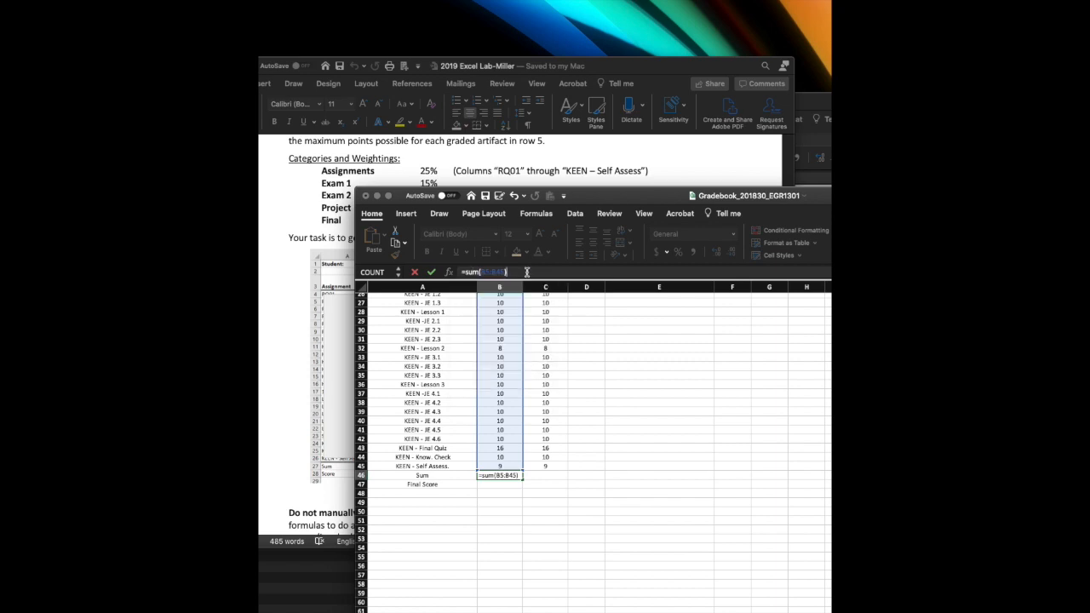
key("Return")
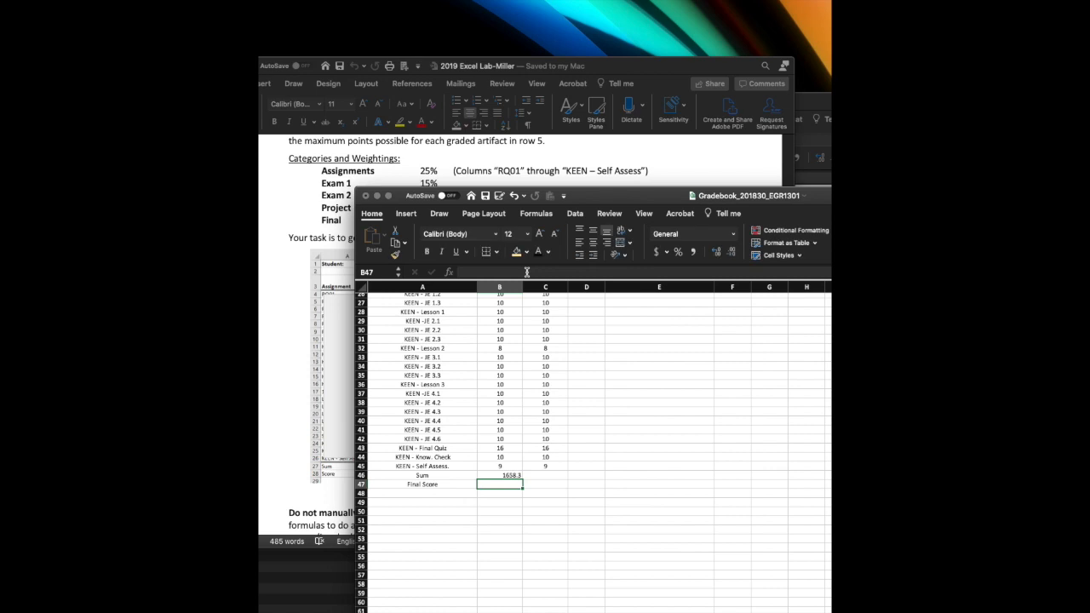
Step: Copy the SUM formula from B46 into C46 to total the points possible, and check the copied formula's cell range
left_click(495, 477)
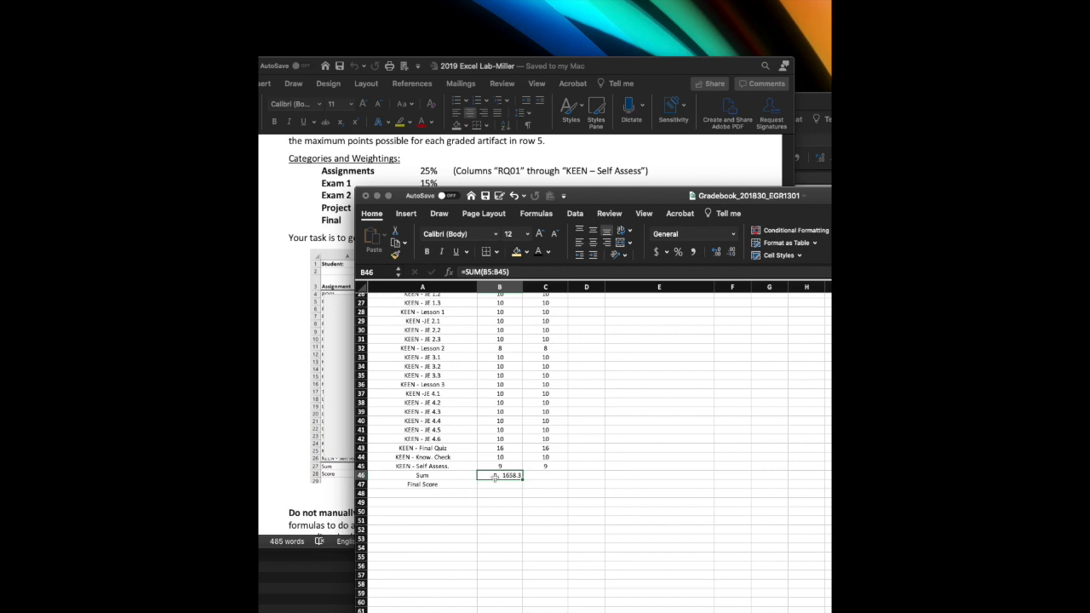
scroll(495, 477, "up", 10)
scroll(494, 477, "up", 3)
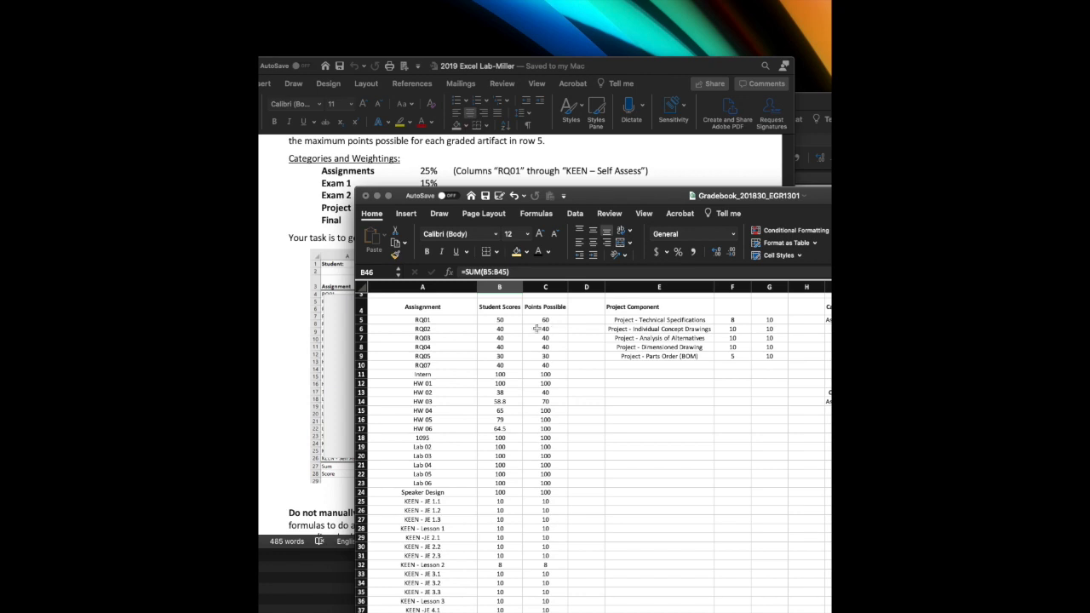
scroll(554, 327, "down", 12)
scroll(562, 358, "up", 1)
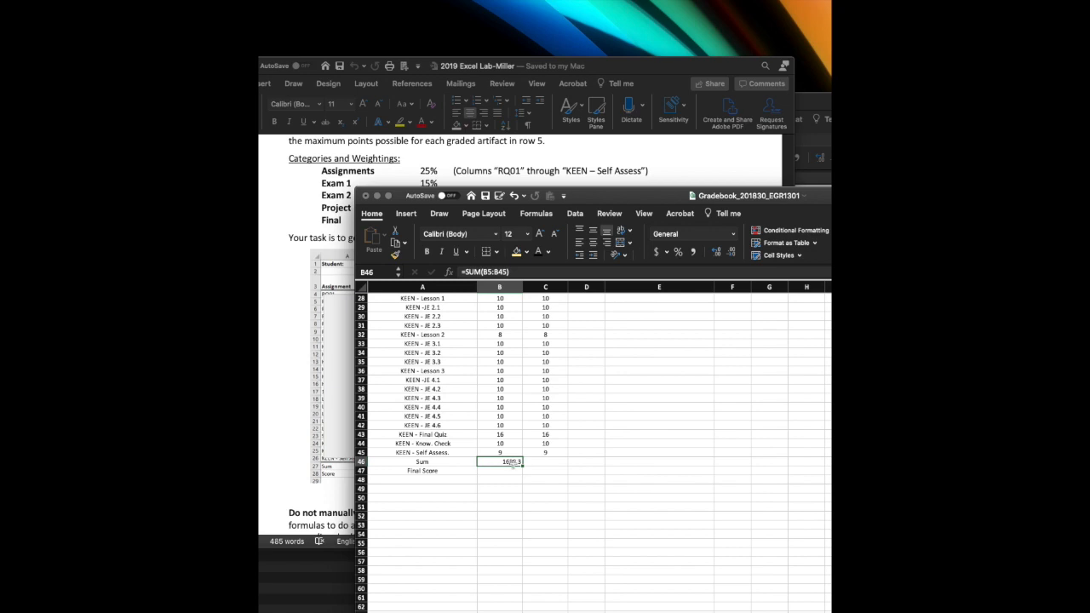
key("super+c")
left_click(541, 460)
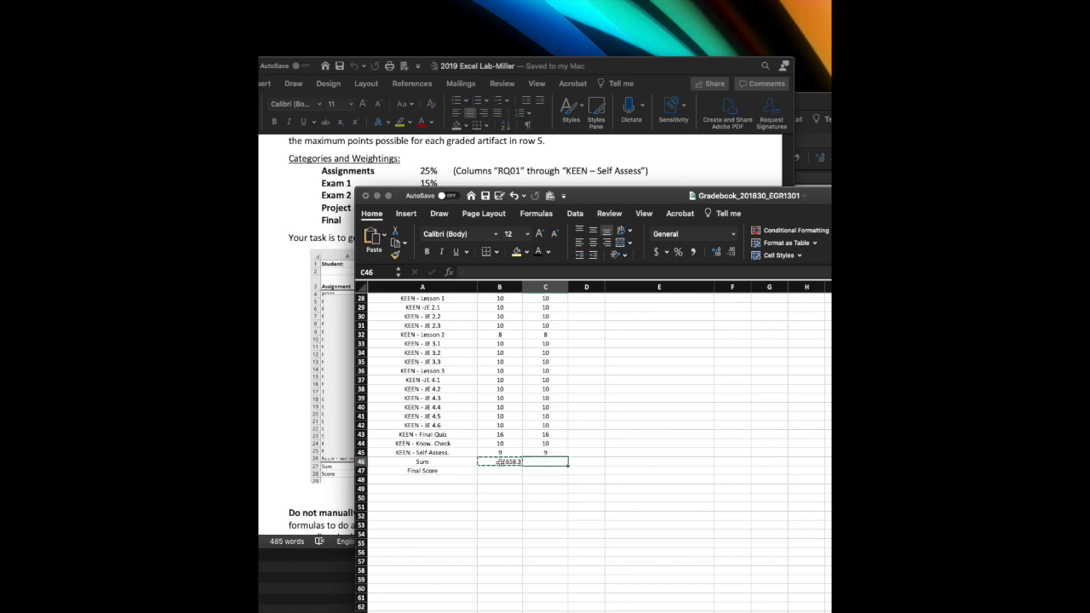
left_click(501, 480)
left_click(501, 461)
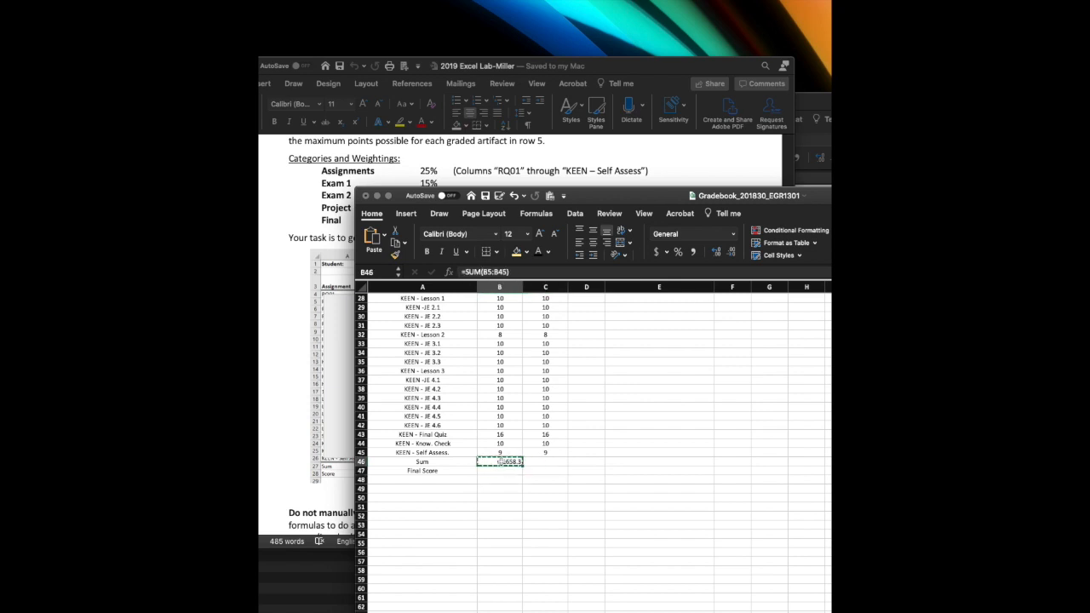
left_click(546, 462)
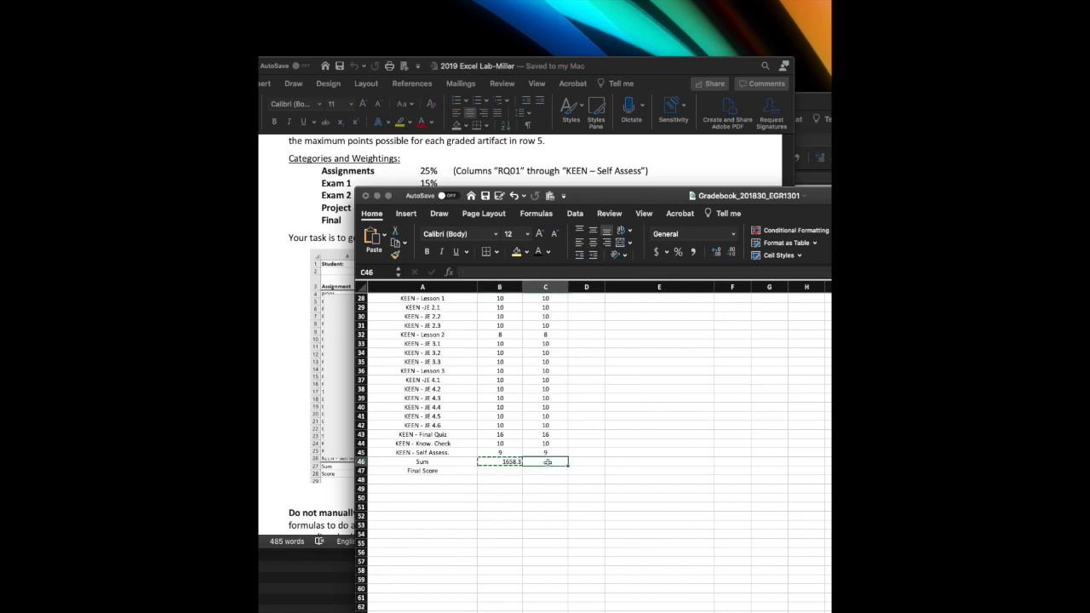
key("super+v")
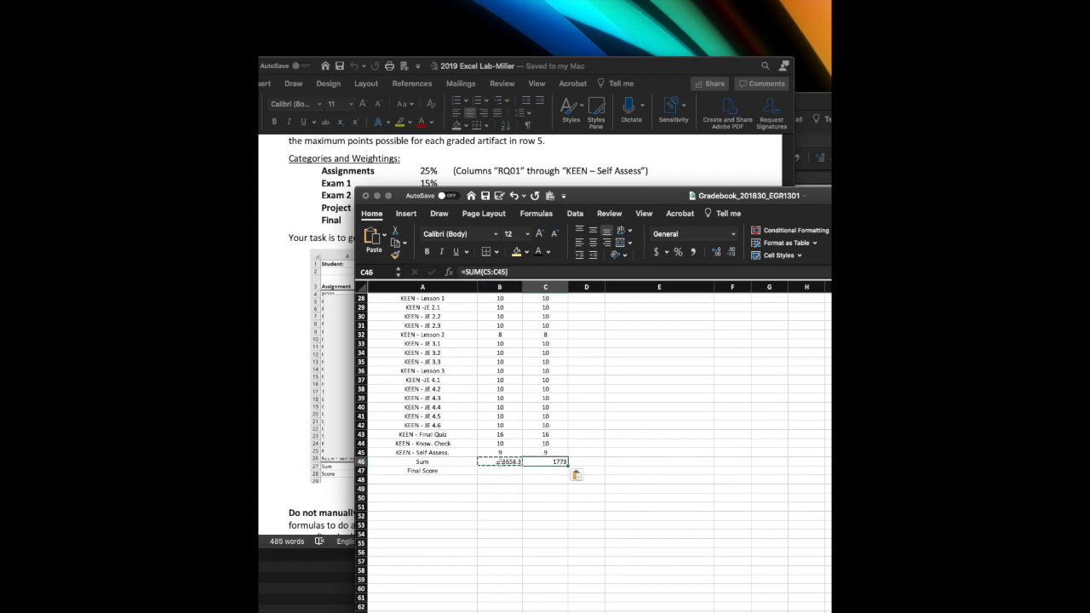
left_click(489, 272)
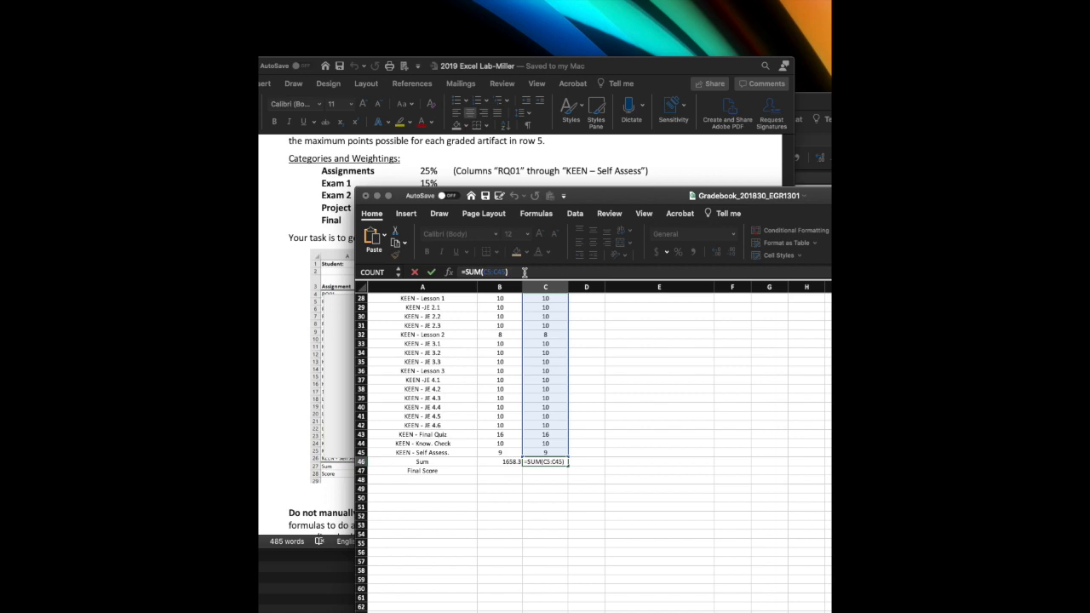
left_click(611, 354)
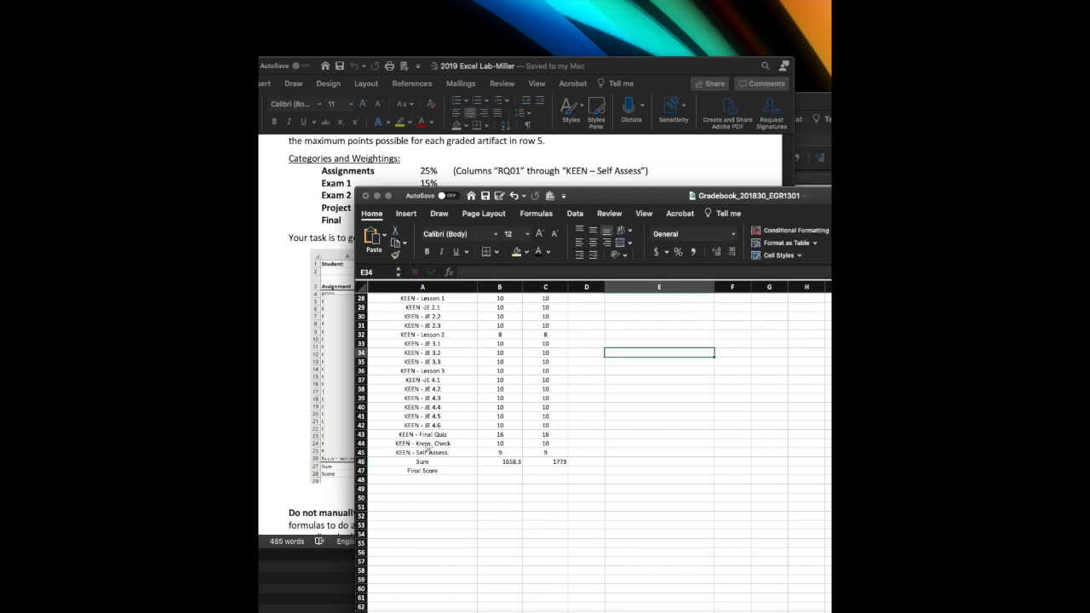
Step: Calculate the final assignment score in cell C47 with the formula =B46/C46*100
left_click(510, 470)
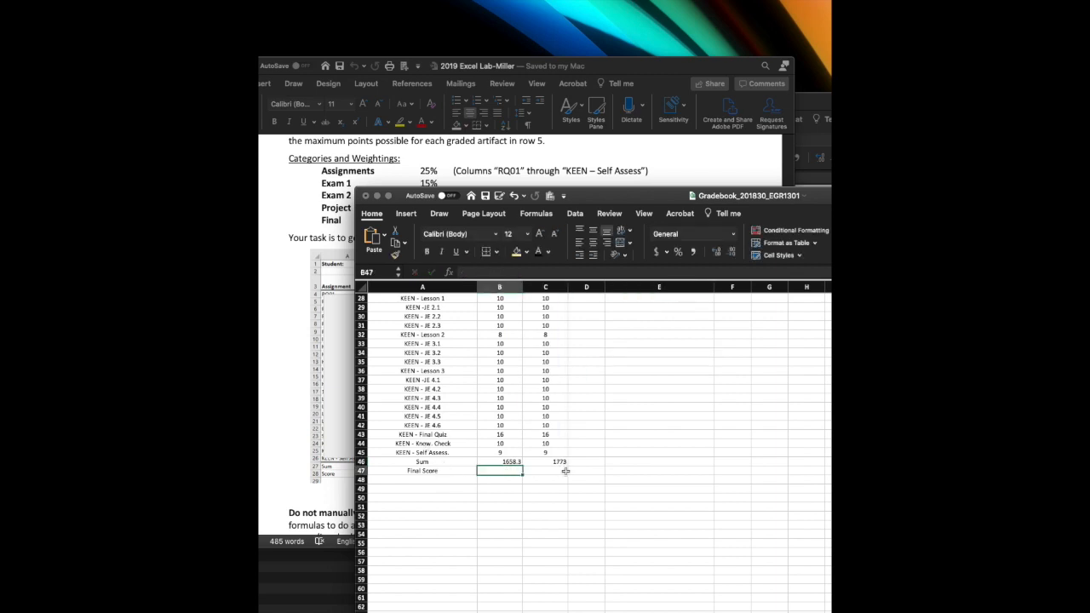
left_click(545, 471)
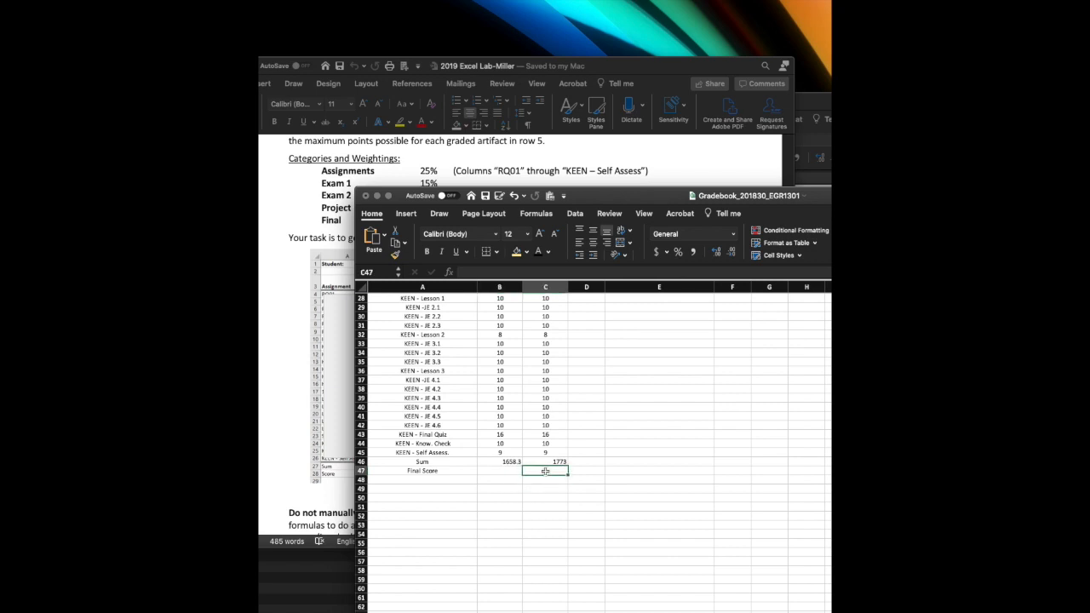
type("=")
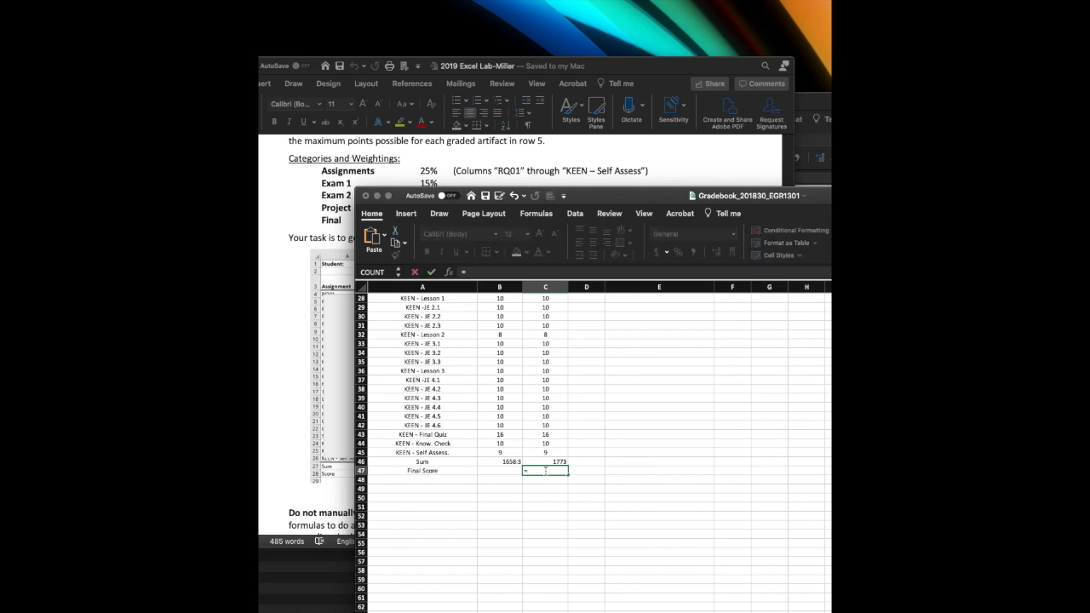
left_click(505, 461)
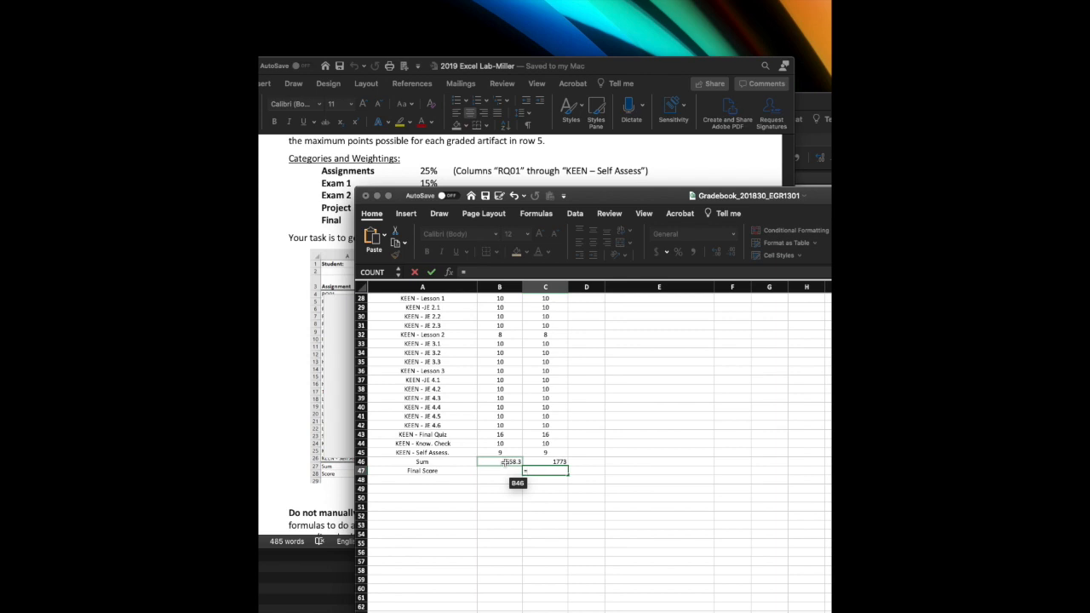
left_click(505, 461)
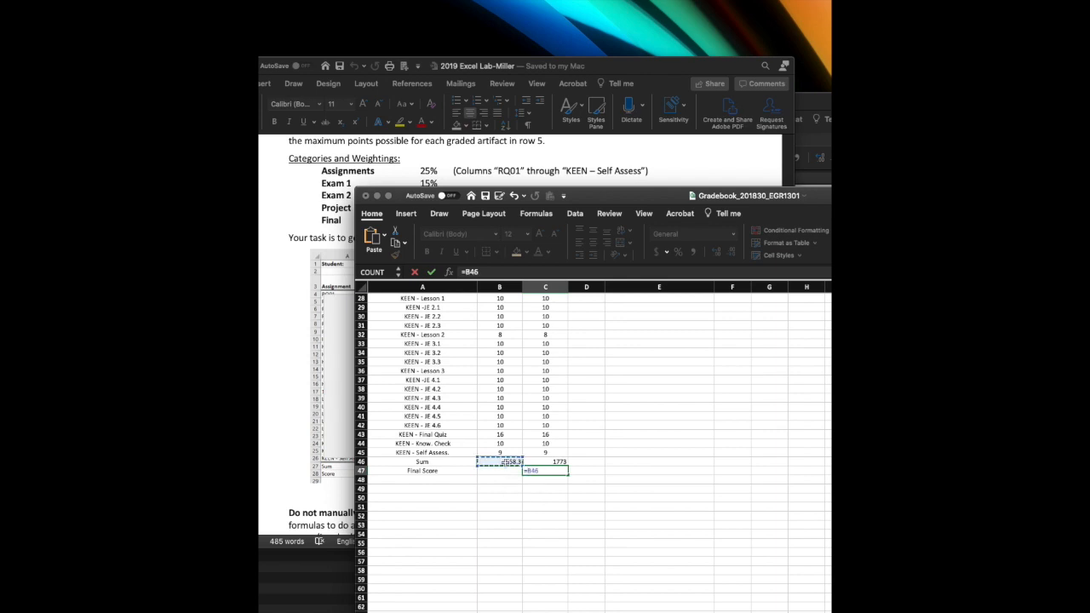
type("/")
left_click(557, 461)
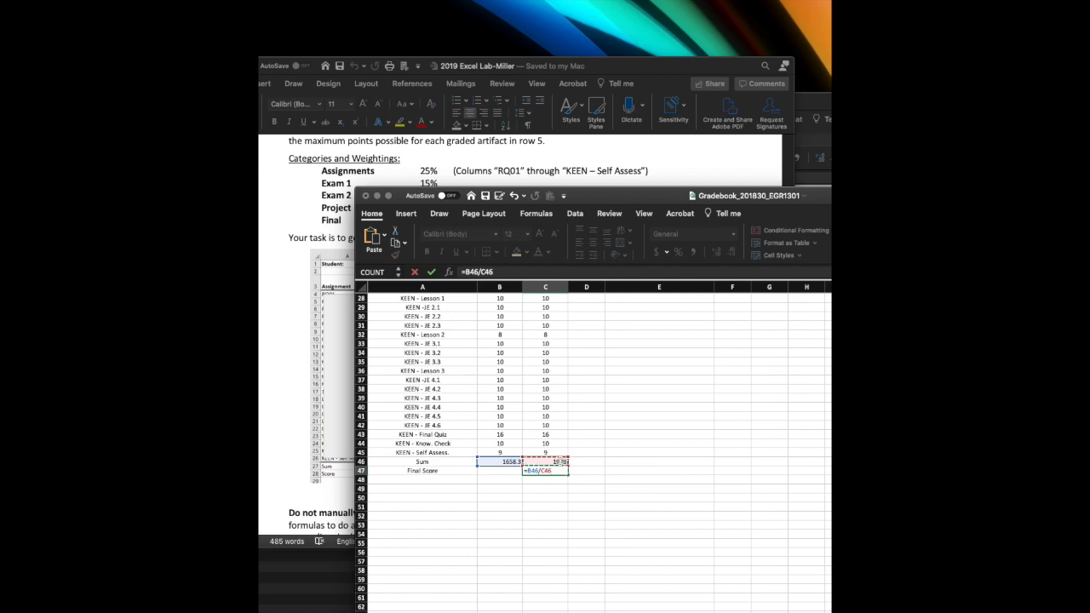
type("*100")
key("Return")
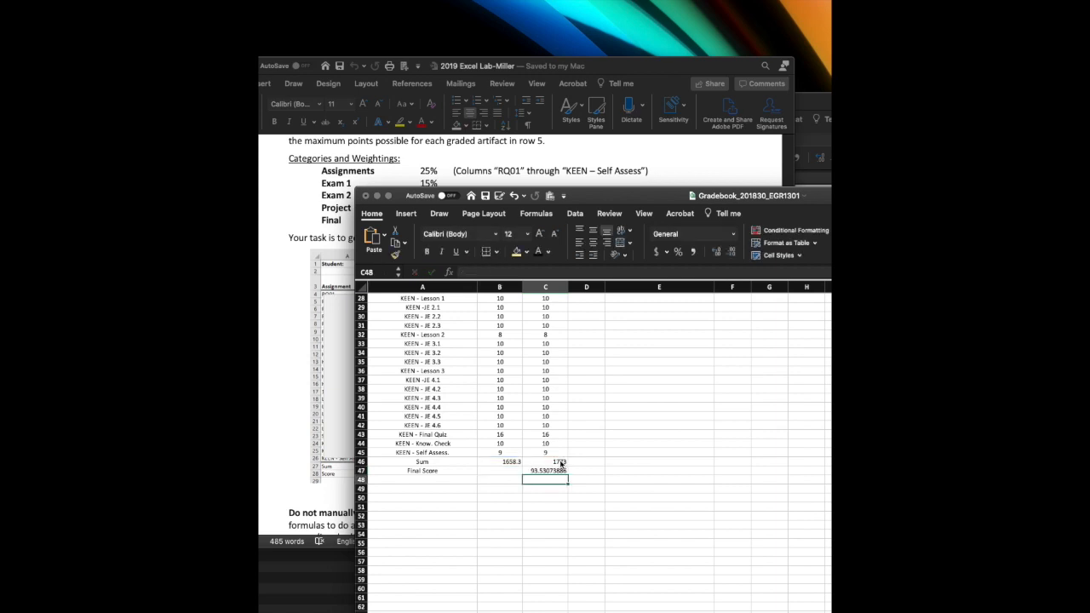
Step: Format the final score in cell C47 as a number with 1 decimal place
left_click(550, 470)
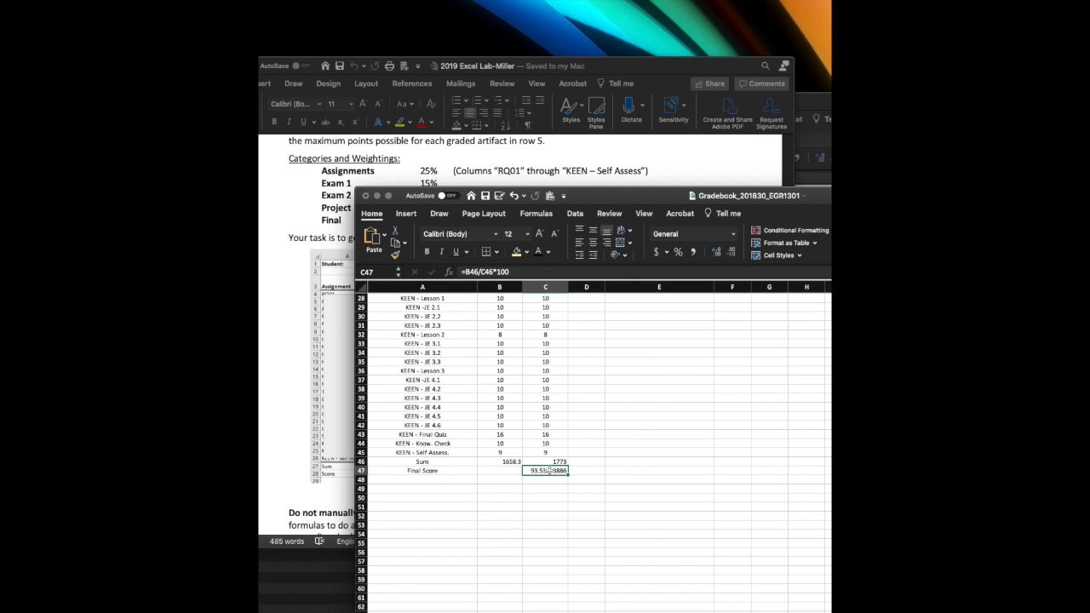
left_click(732, 235)
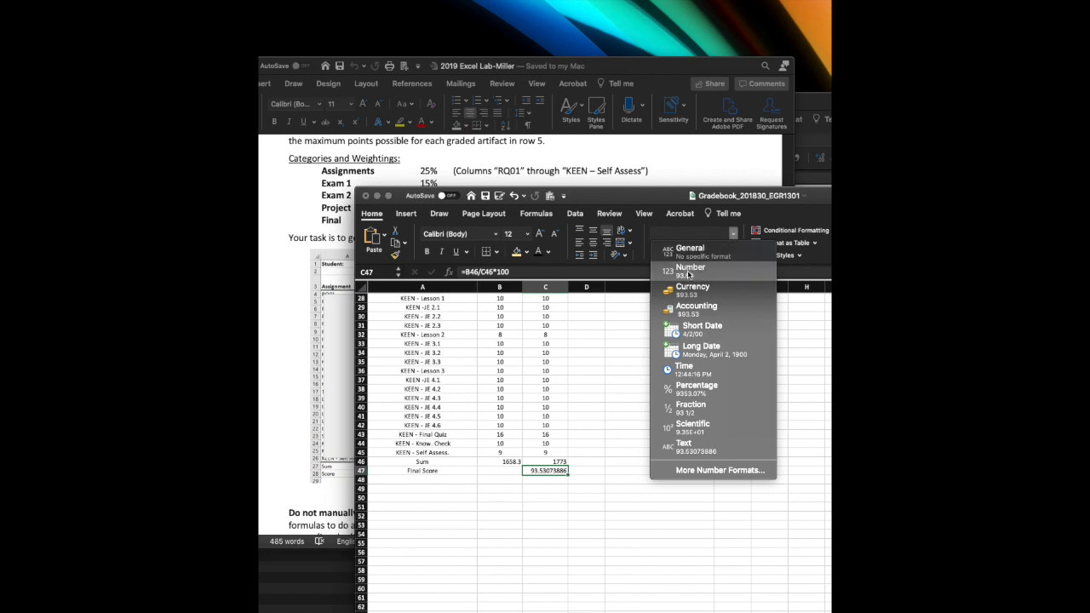
left_click(687, 271)
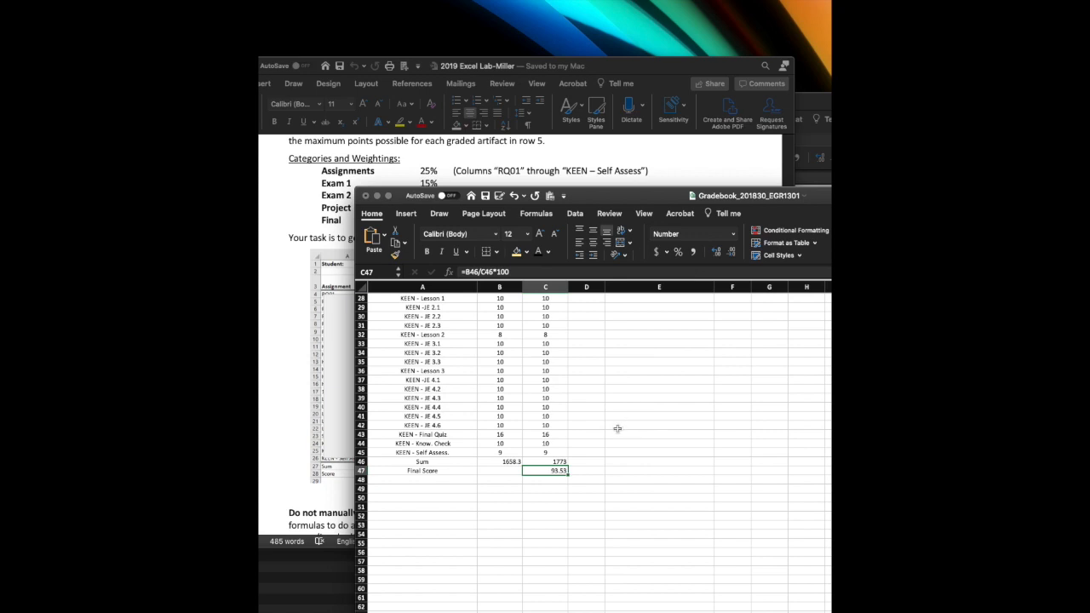
right_click(554, 471)
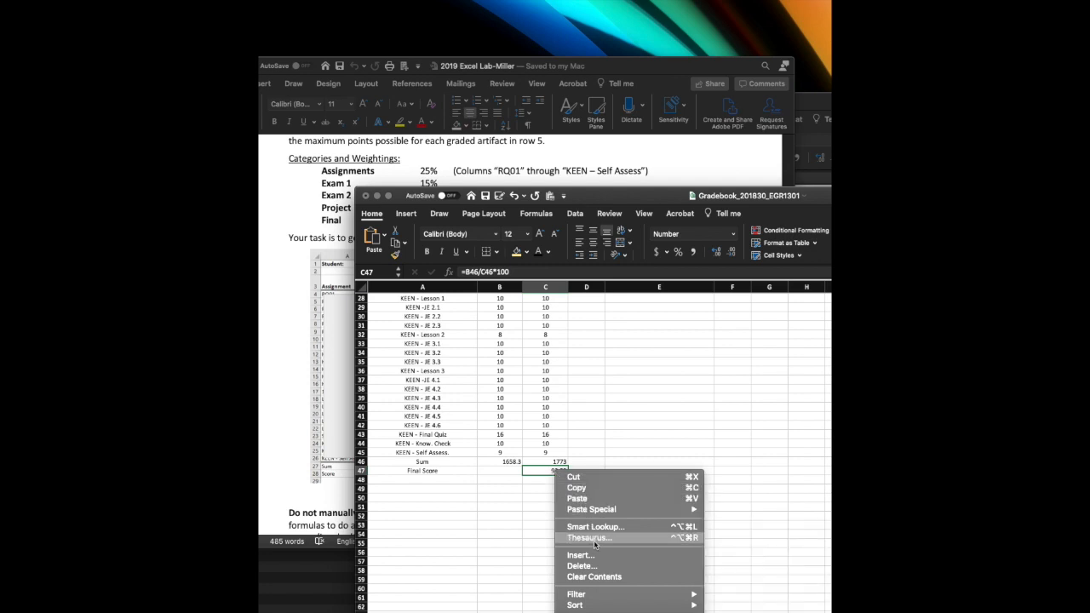
left_click_drag(663, 202, 649, 117)
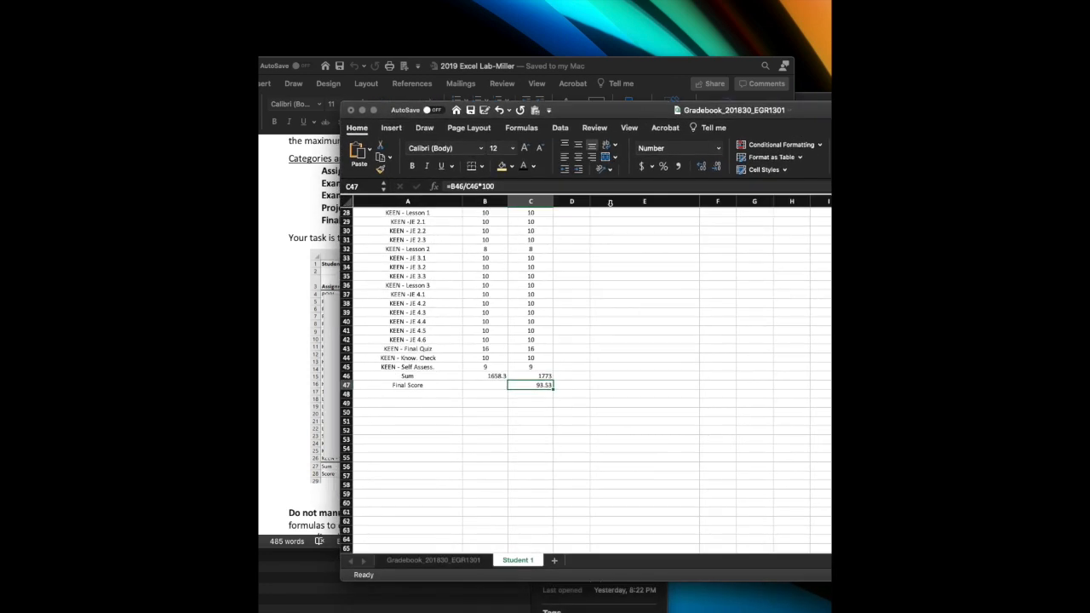
right_click(535, 385)
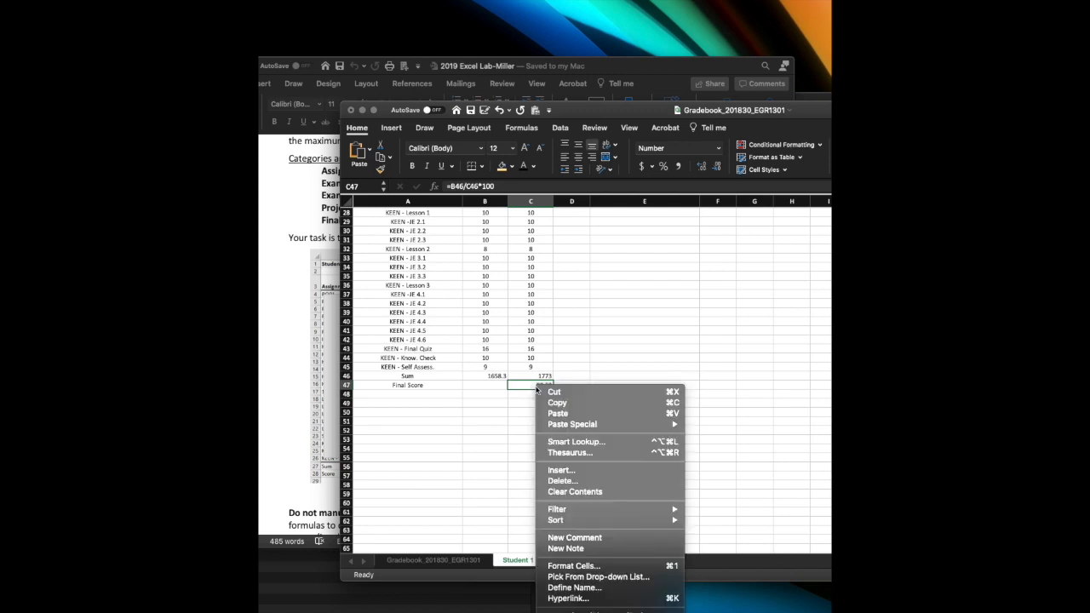
left_click(573, 567)
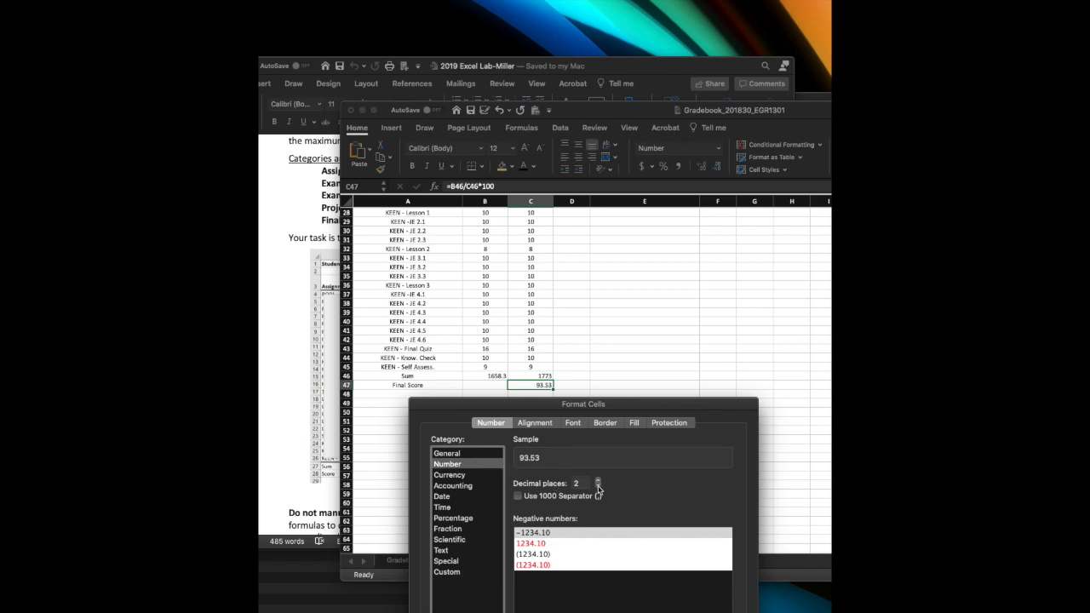
left_click(599, 487)
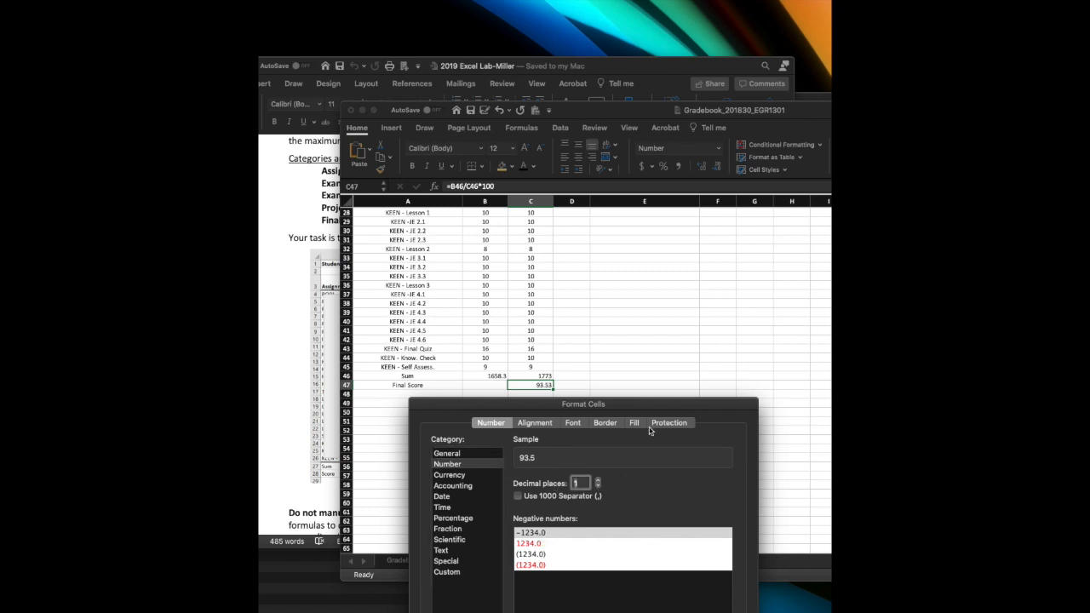
left_click_drag(670, 403, 669, 320)
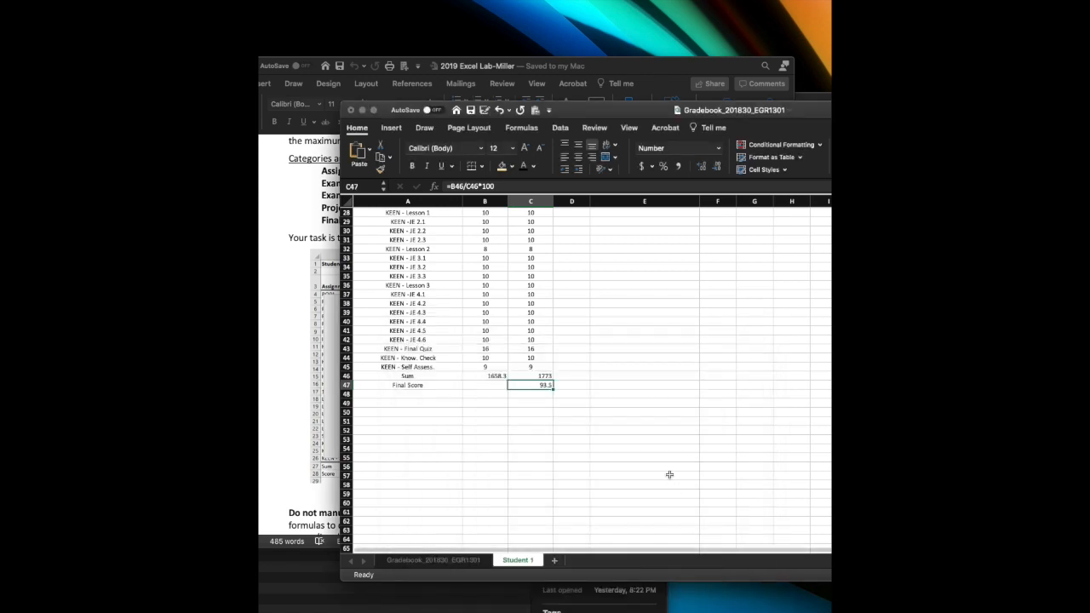
left_click(642, 457)
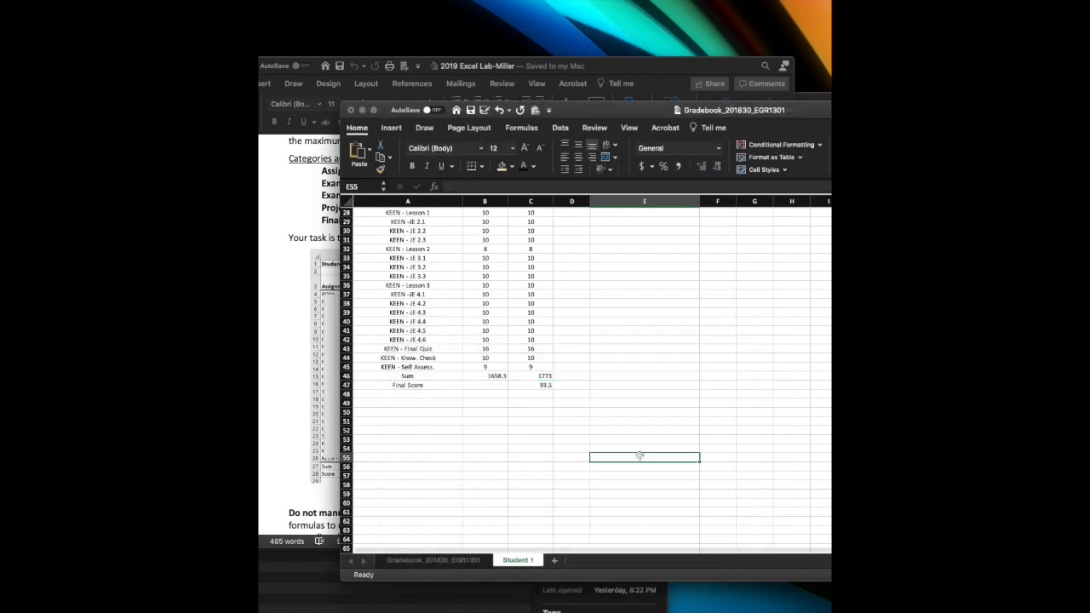
left_click(544, 386)
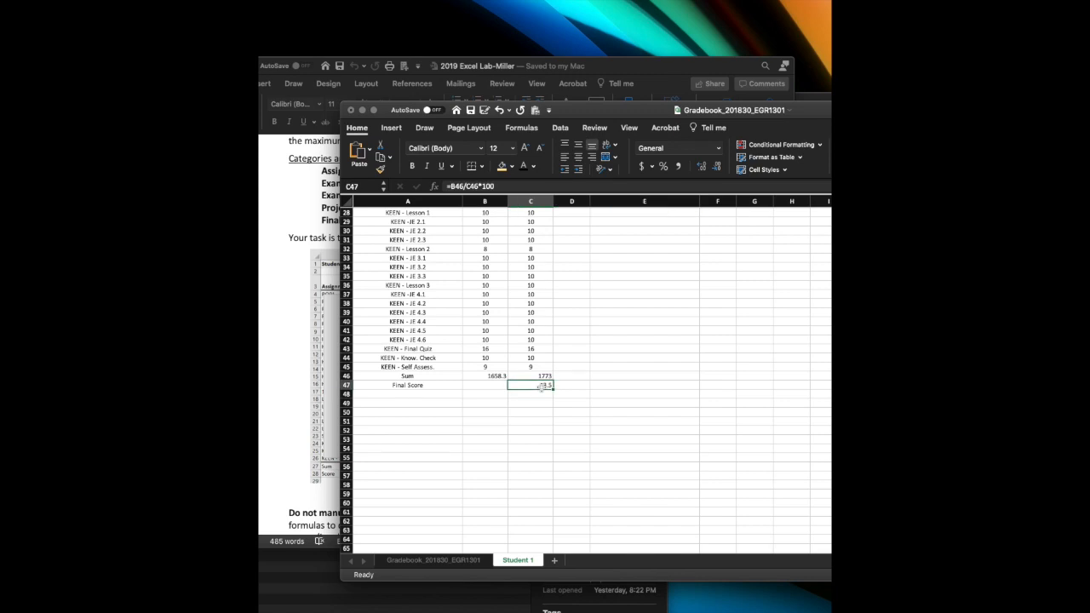
Step: Change the label in cell A47 to Final Assignment Score
left_click(416, 385)
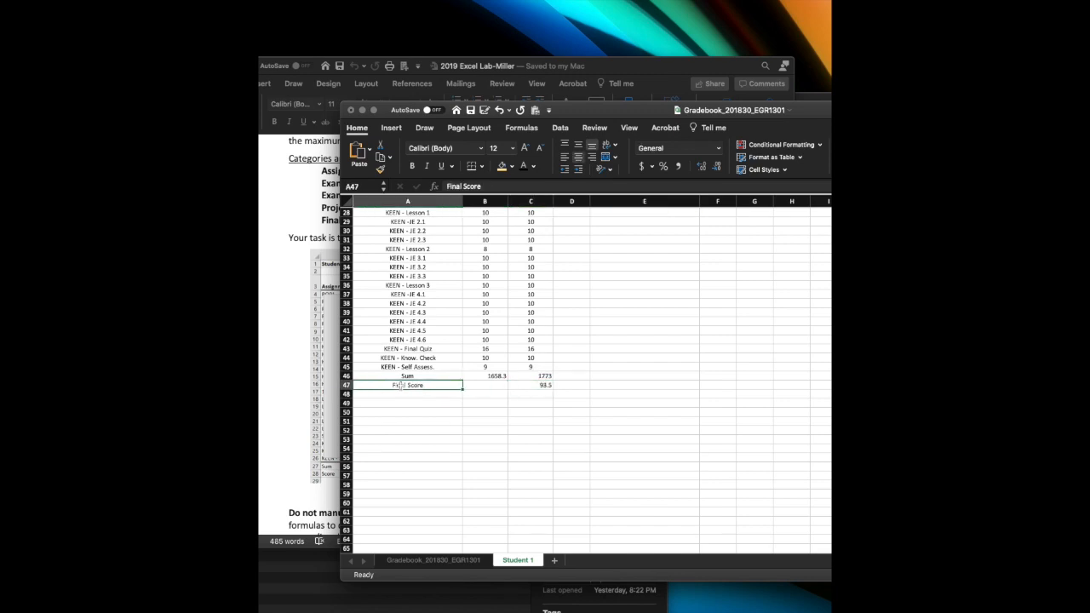
double_click(404, 385)
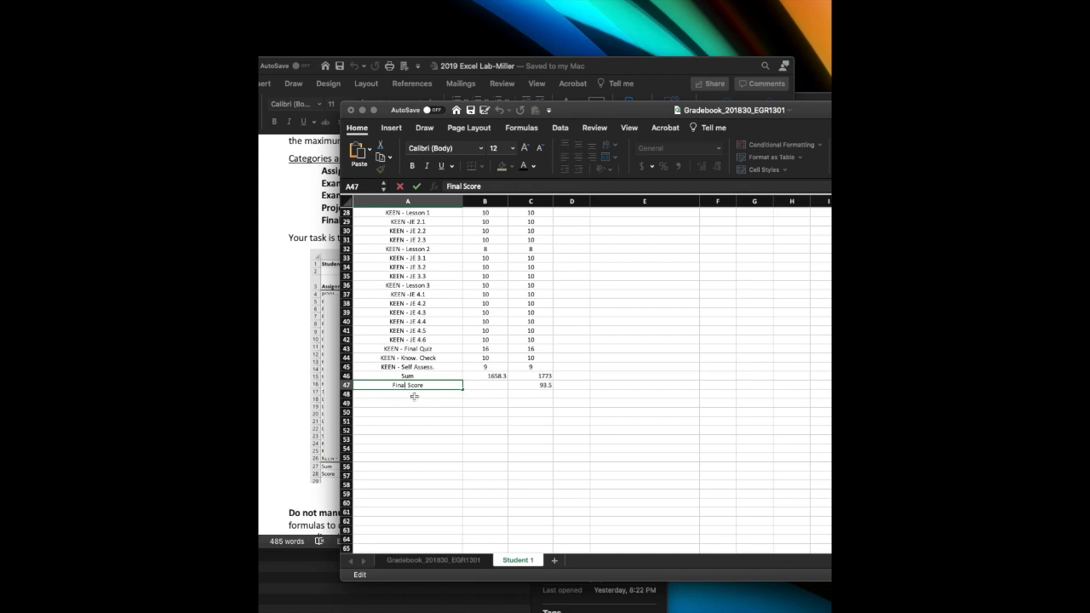
type("Assignment")
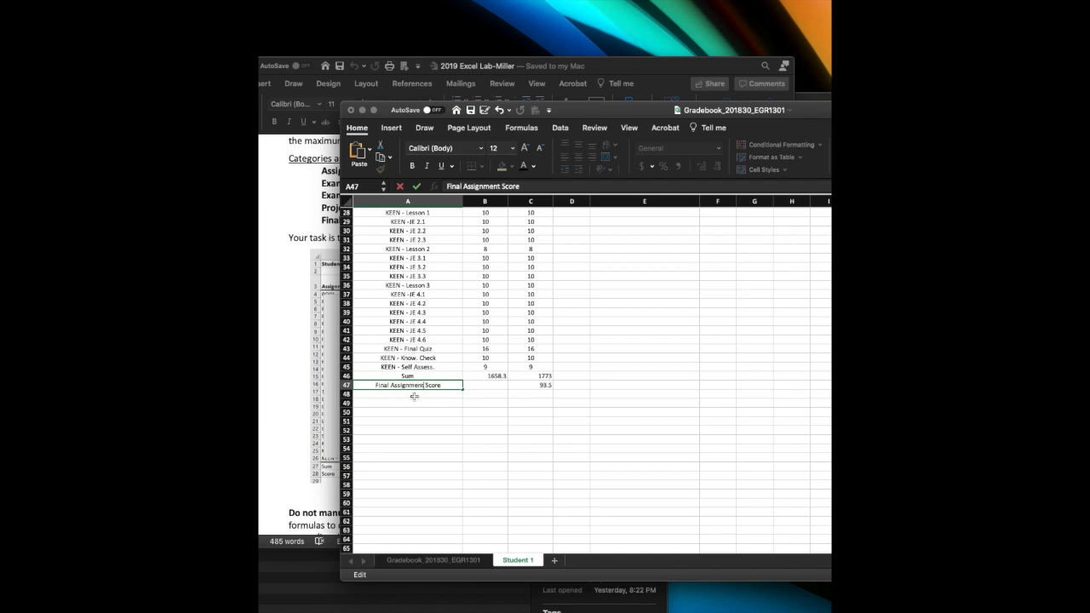
left_click(428, 412)
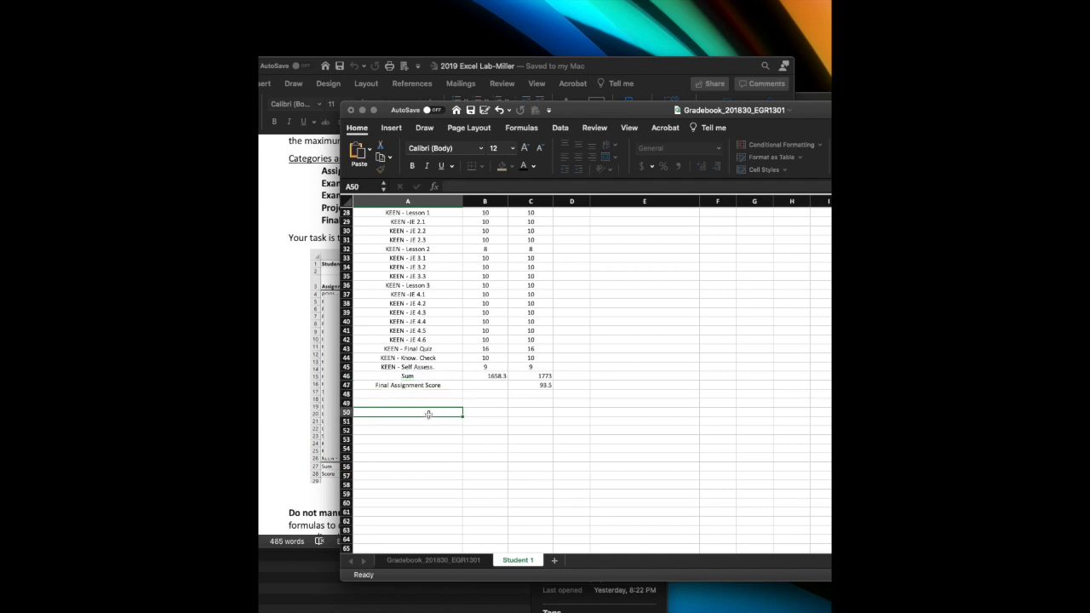
Step: Link the Assignments score in cell J5 to the final assignment score with the formula =c47
left_click(537, 386)
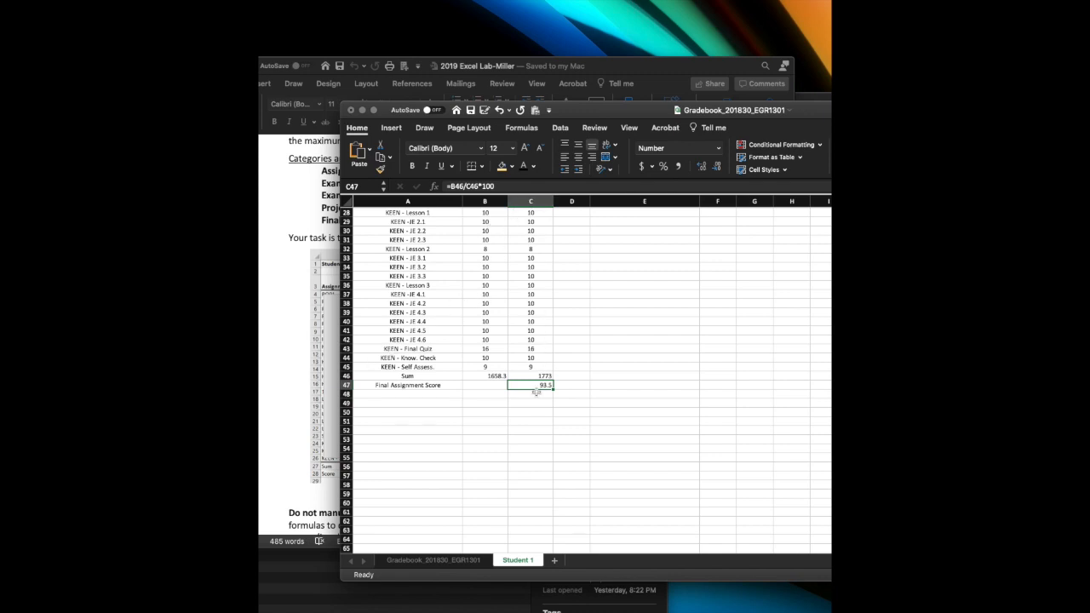
scroll(648, 346, "up", 10)
scroll(648, 346, "right", 5)
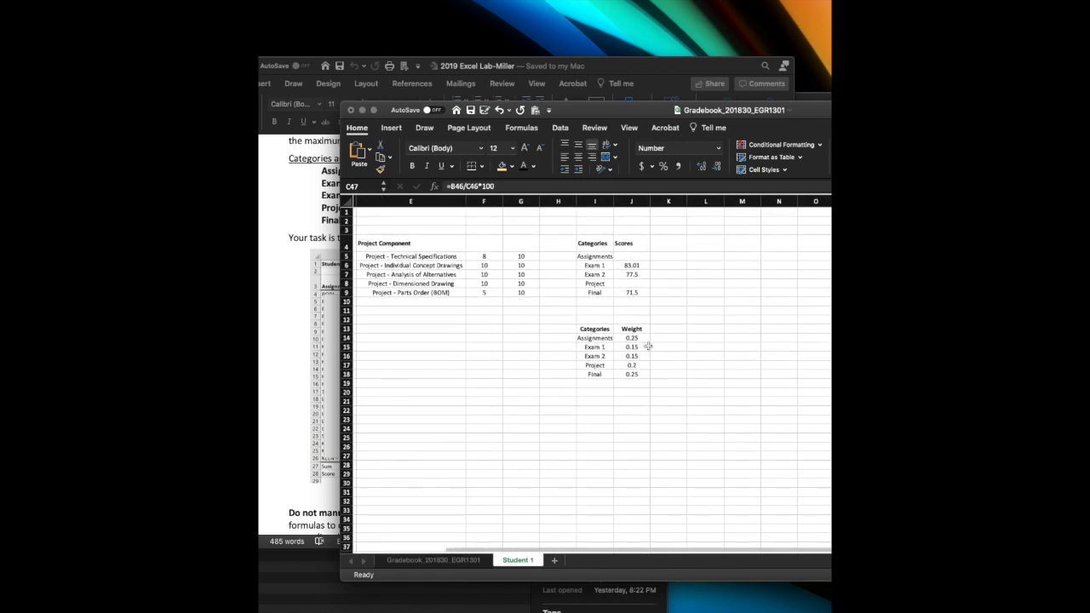
left_click(630, 256)
type("=c47")
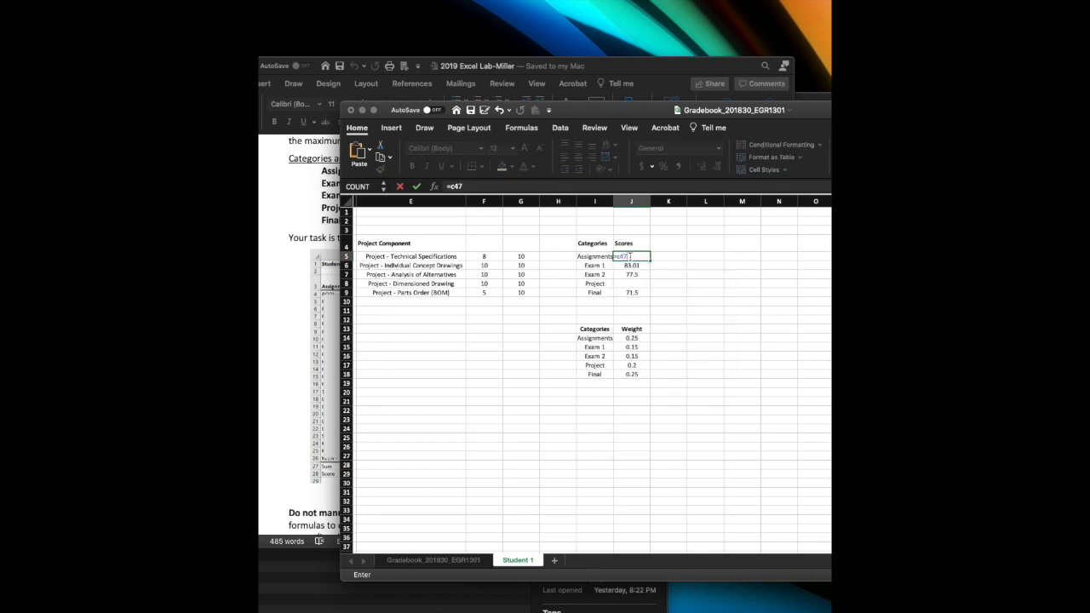
key("Return")
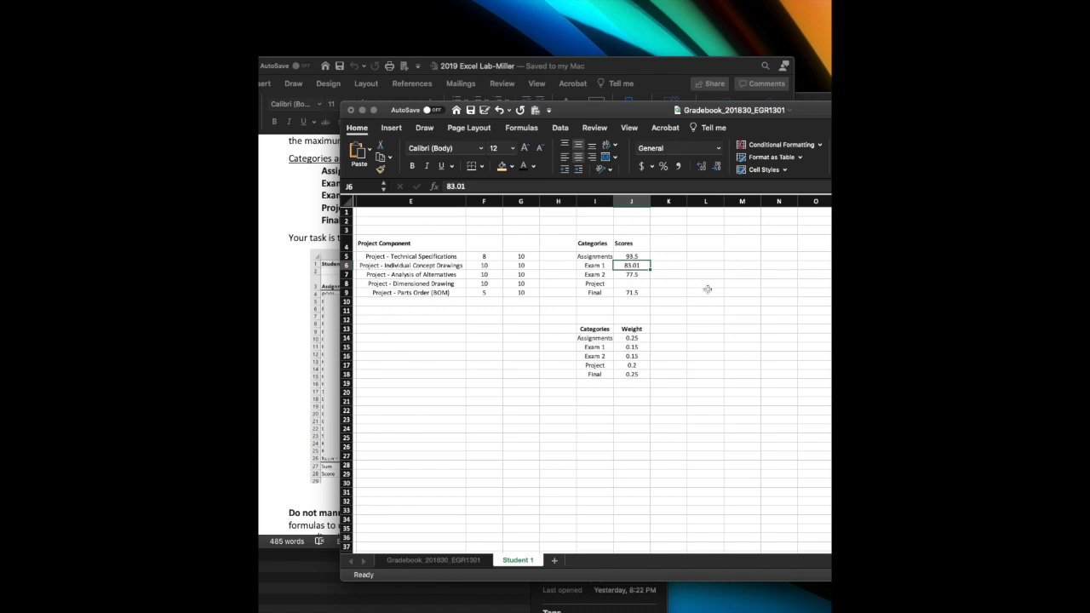
Step: Total the project component scores in cell F10 with =sum(f5:f9) and label the row Sum in E10
scroll(475, 307, "left", 2)
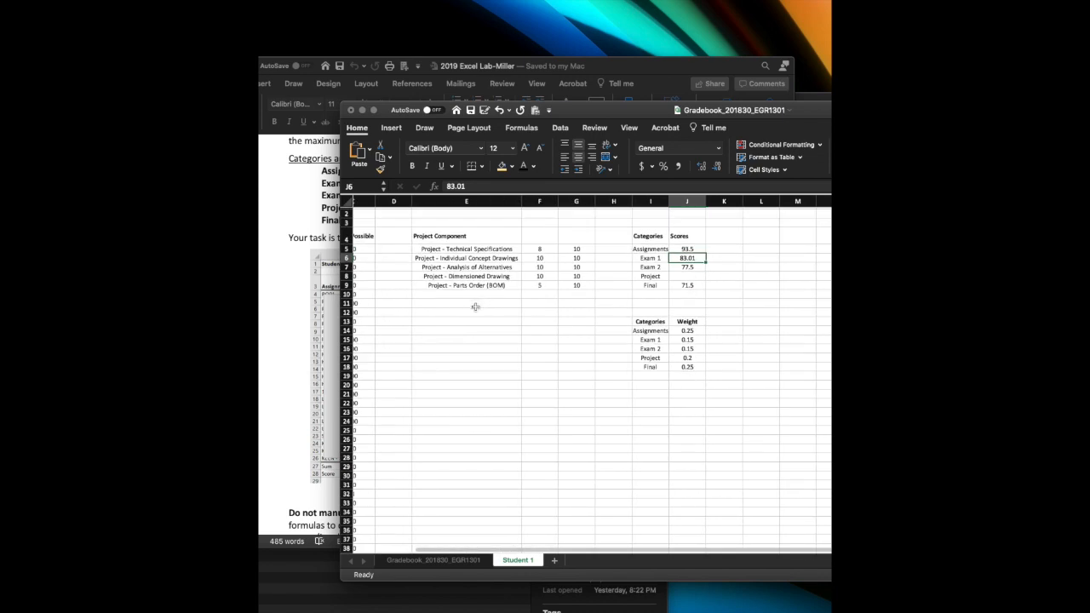
scroll(475, 307, "left", 2)
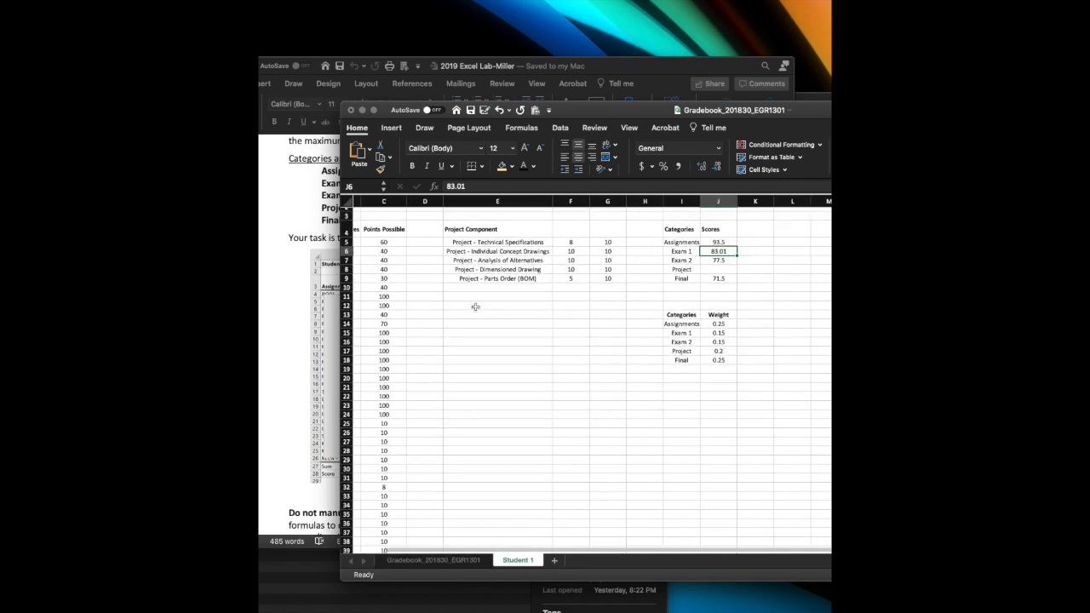
left_click(571, 290)
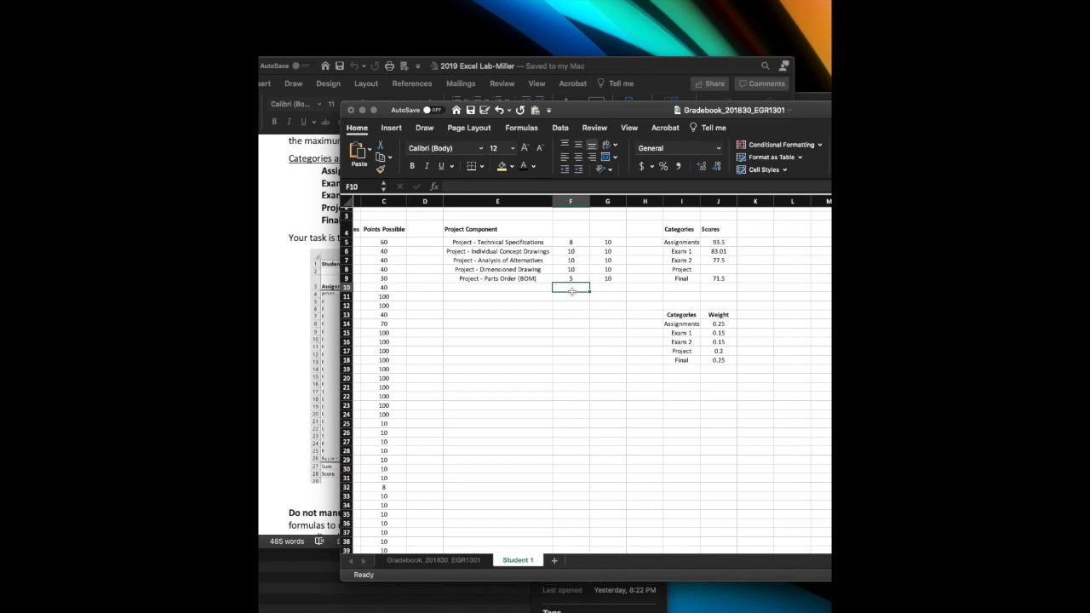
type("=sum(")
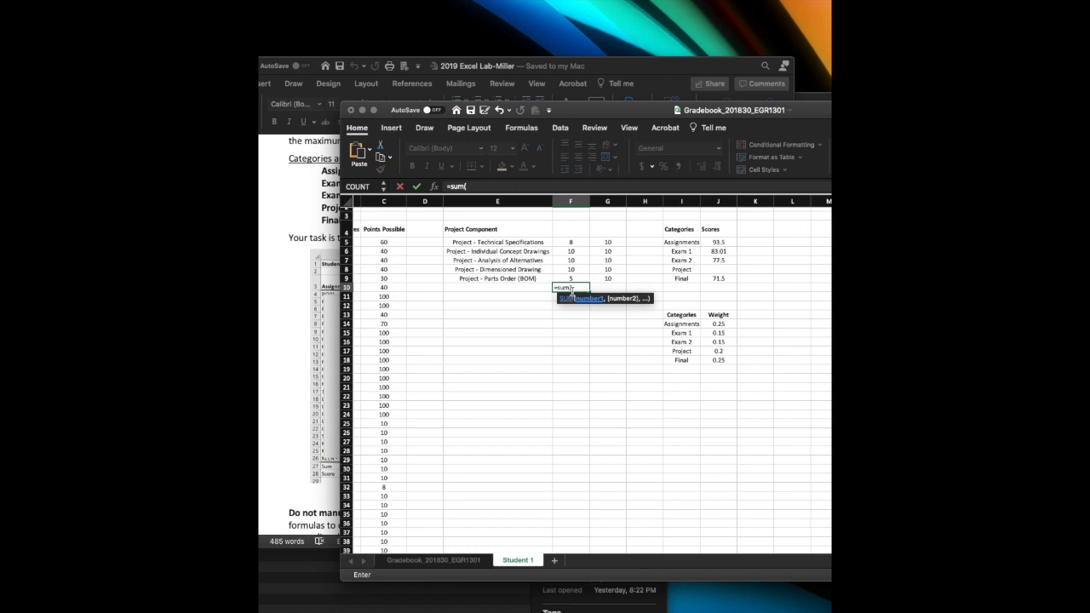
type("f5:f9")
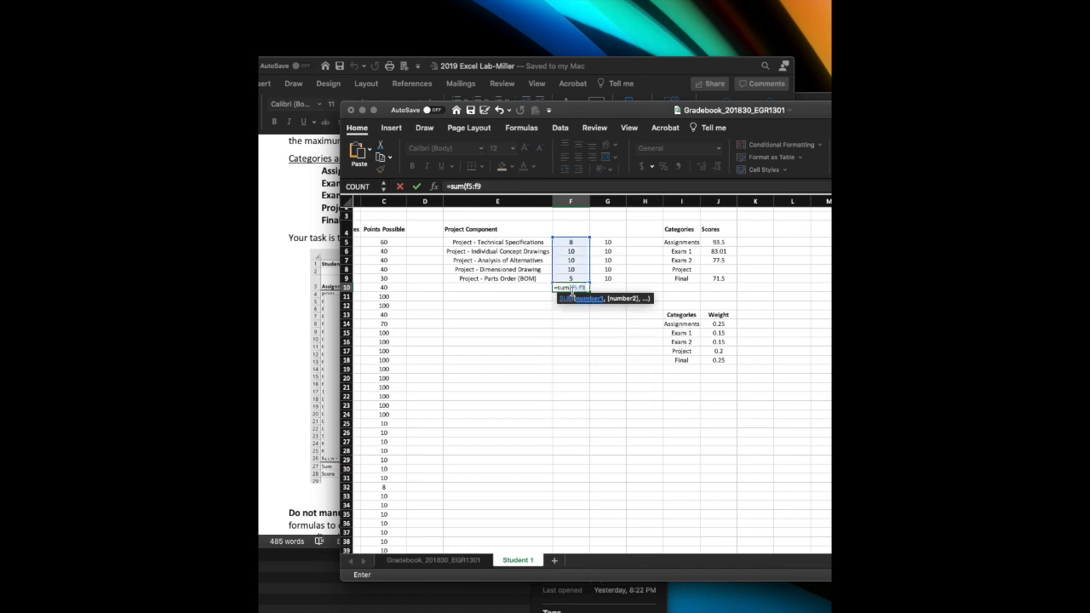
type(")")
key("Return")
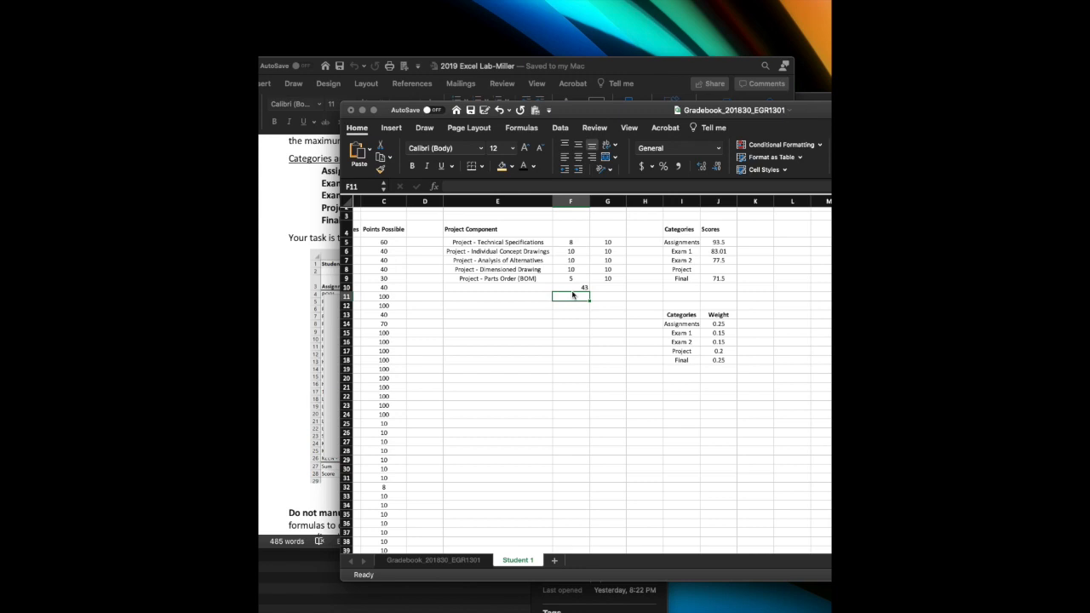
left_click(579, 287)
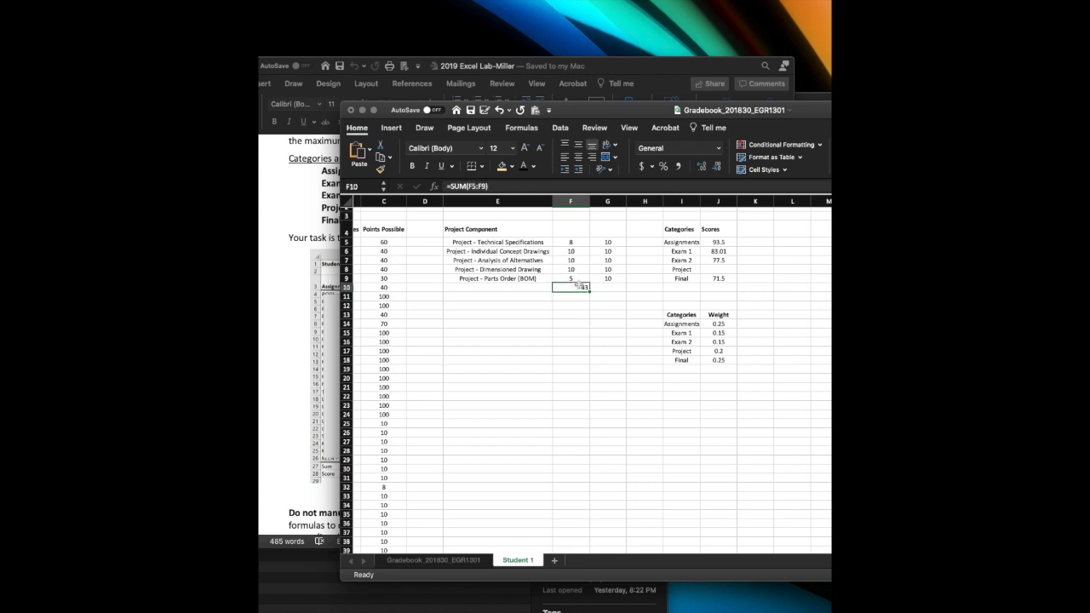
left_click(532, 288)
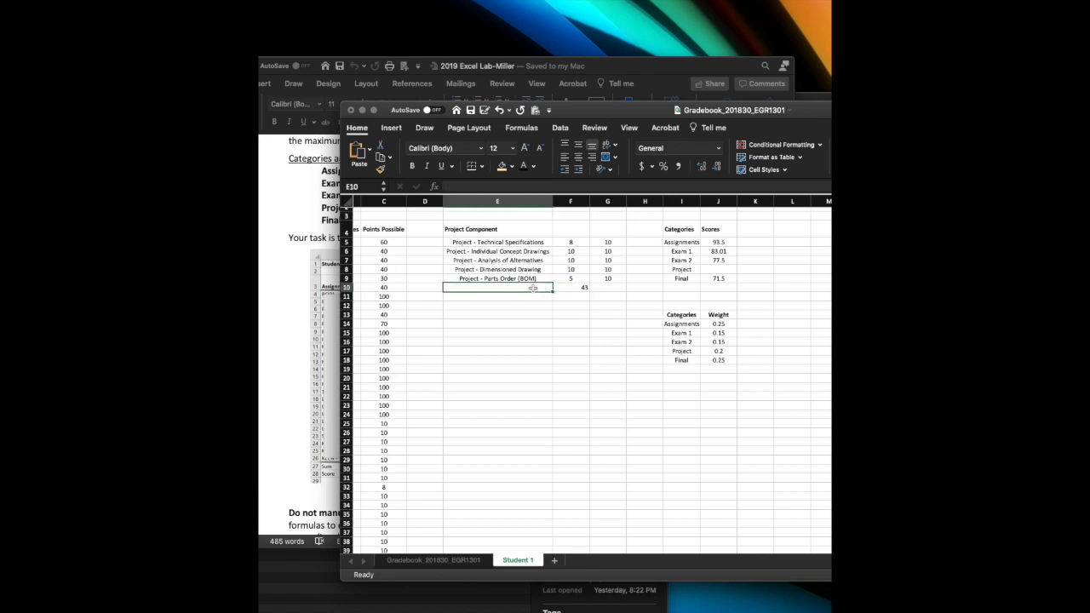
type("Sum")
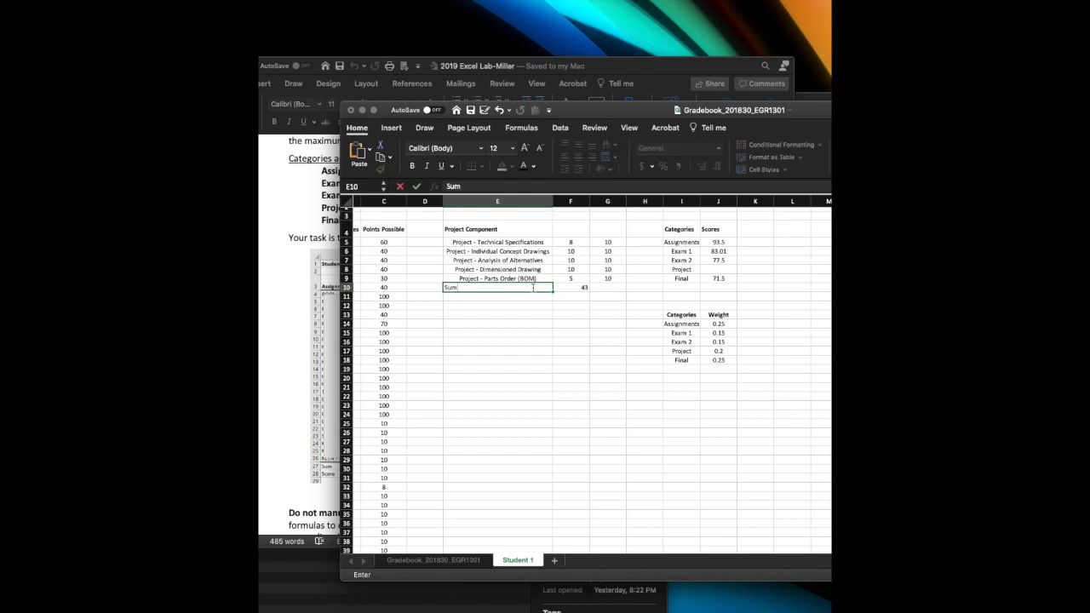
Step: Copy the SUM formula from F10 into G10 to total the project points possible, and compare the two formulas' ranges
left_click(579, 289)
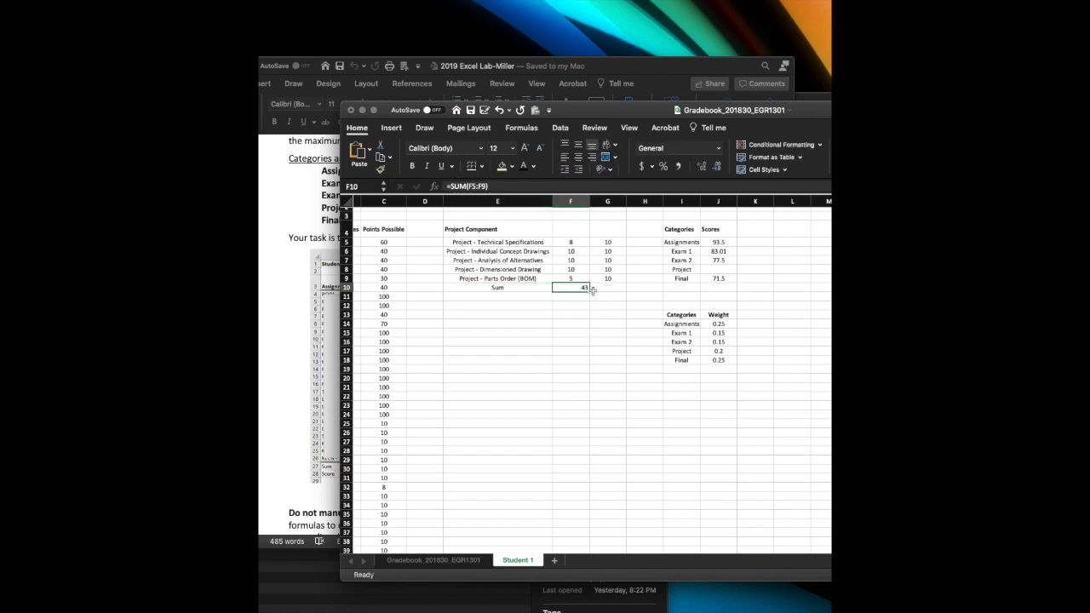
left_click_drag(588, 292, 608, 291)
left_click(607, 287)
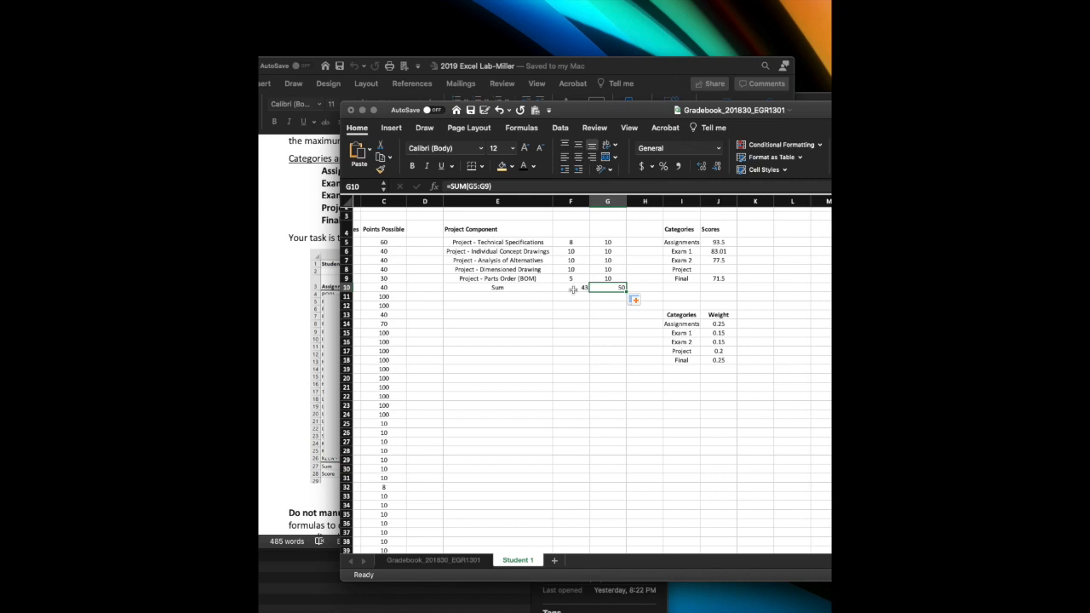
left_click(573, 289)
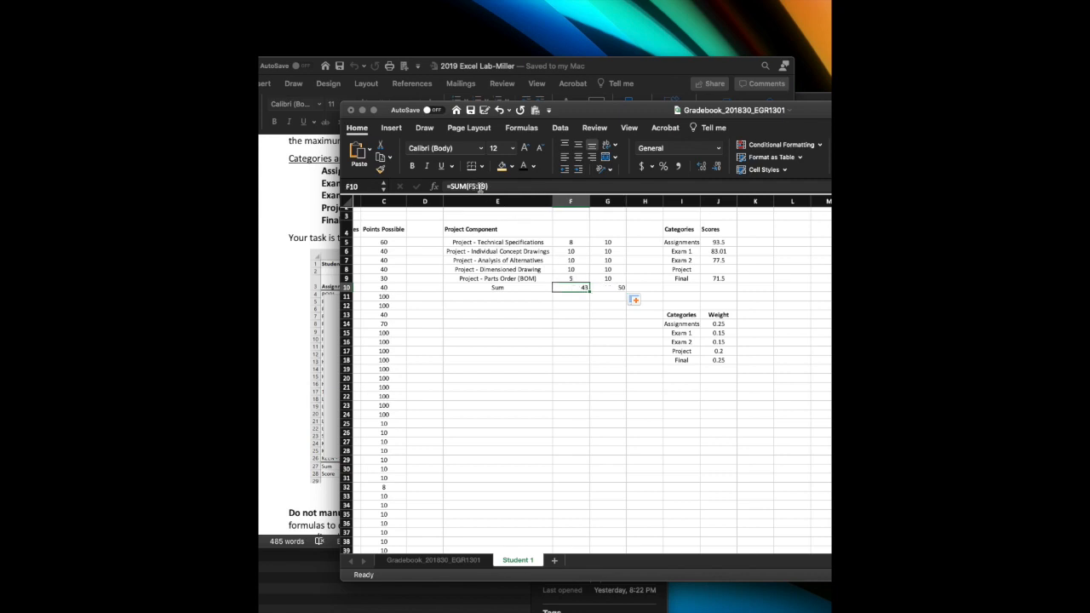
left_click(607, 288)
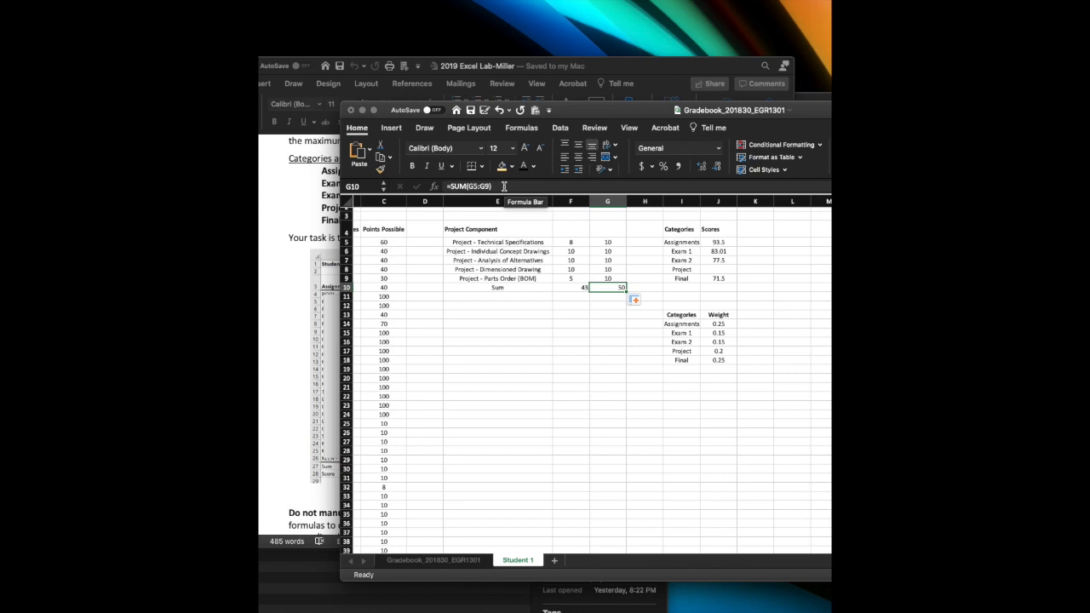
Step: Label the row below the project sums Project Total in cell E11
left_click(516, 299)
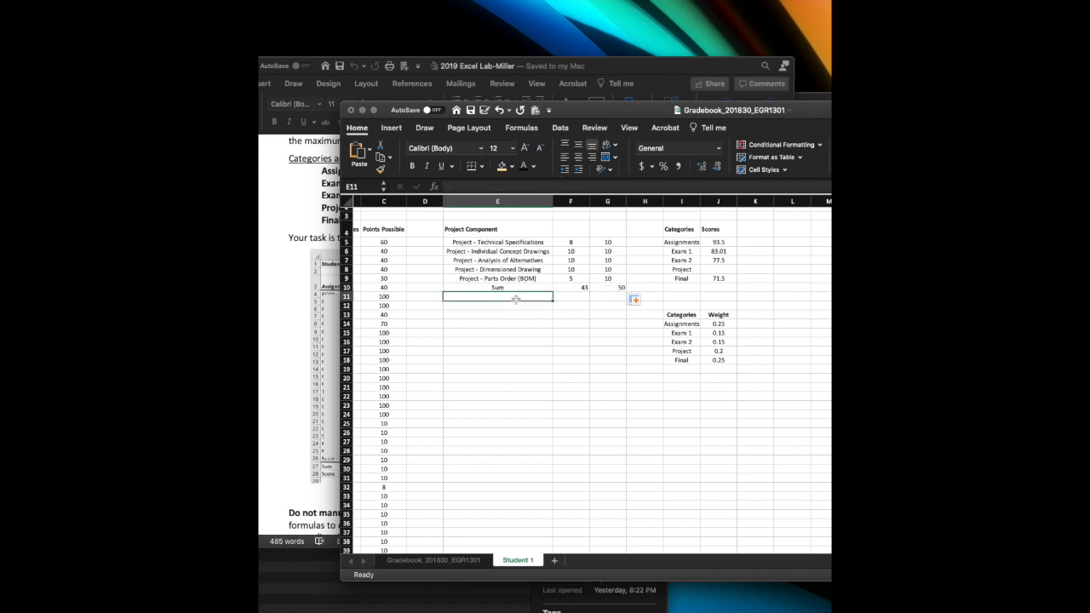
type("Project Total")
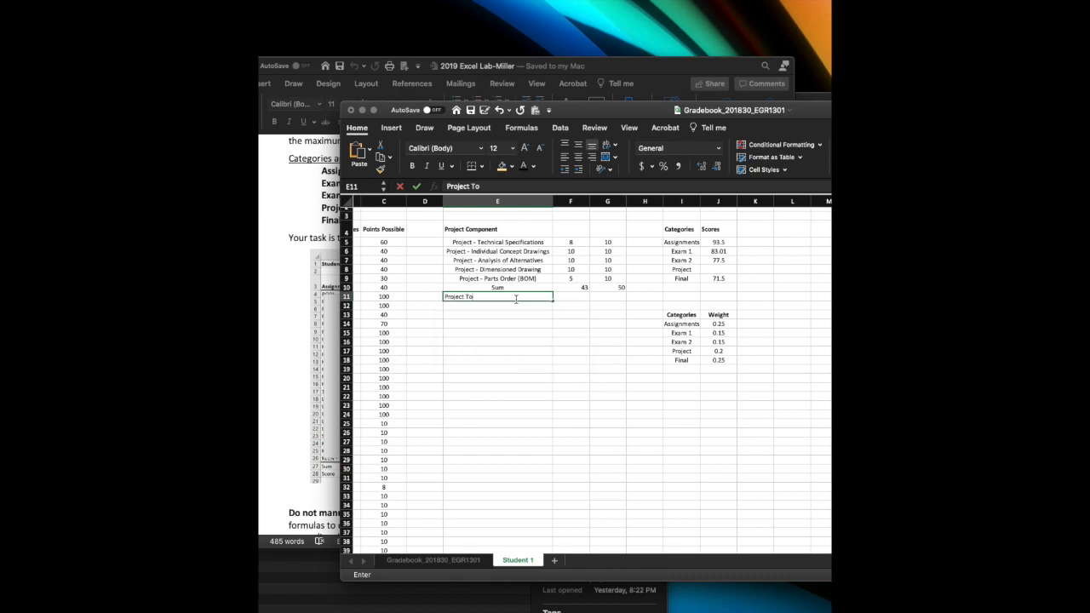
left_click(612, 300)
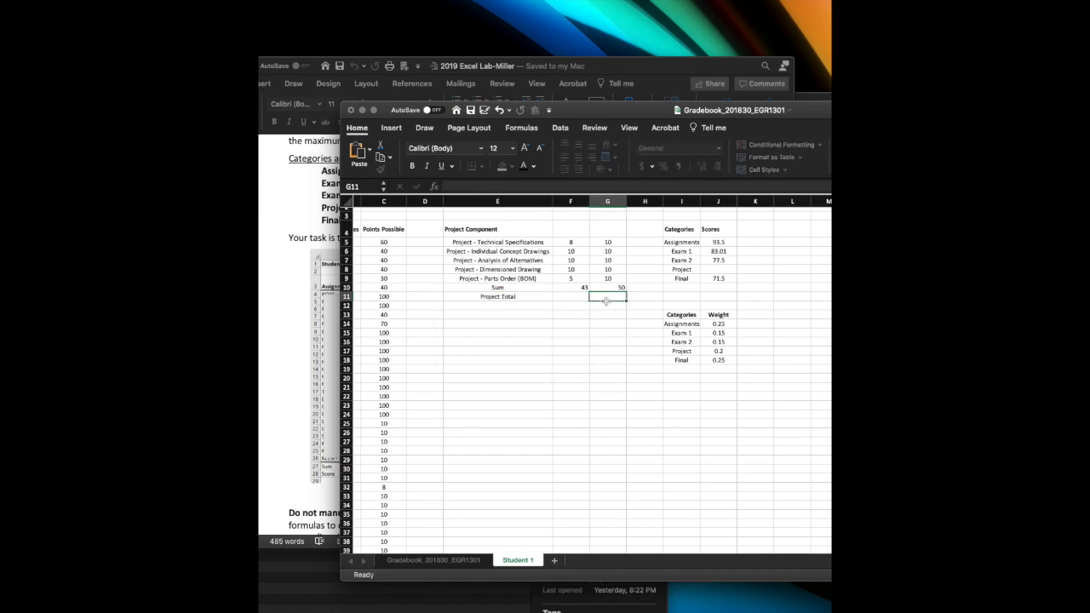
Step: Calculate the project total in cell G11 with the formula =F10/G10
type("=")
left_click(580, 289)
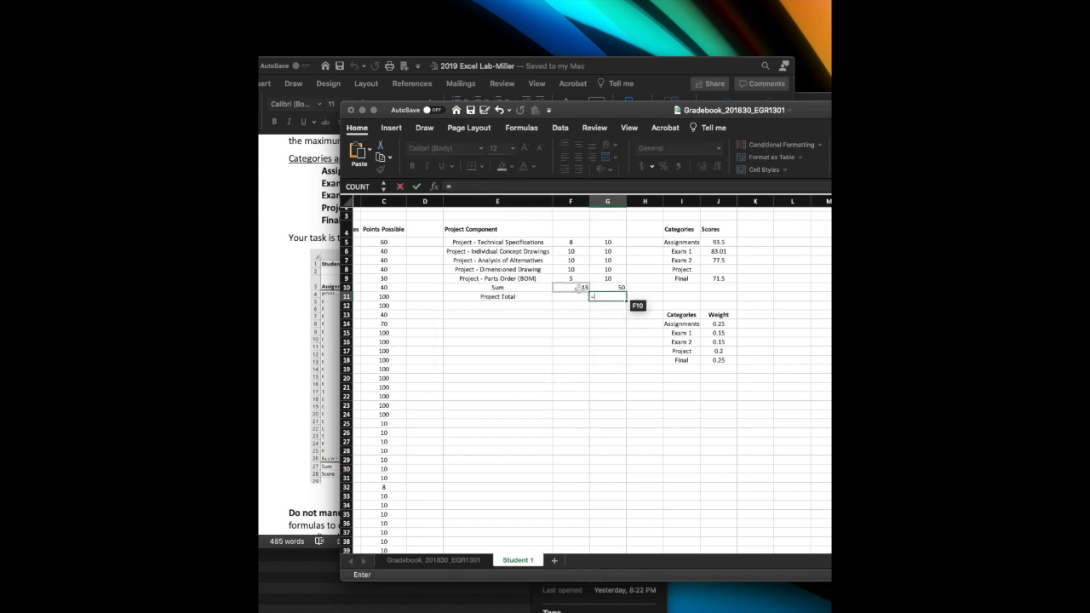
type("/")
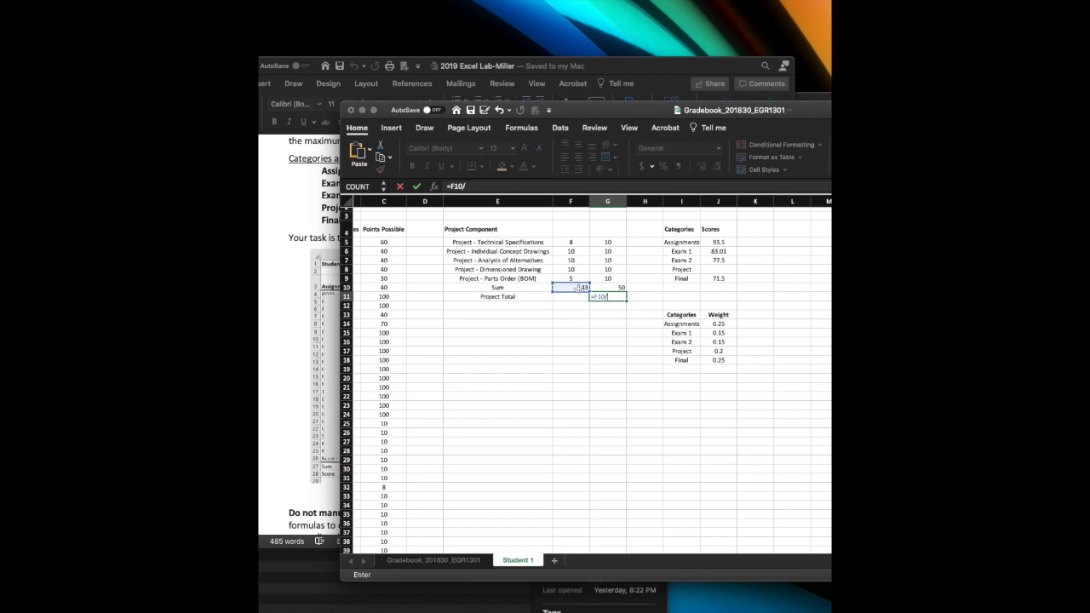
left_click(619, 288)
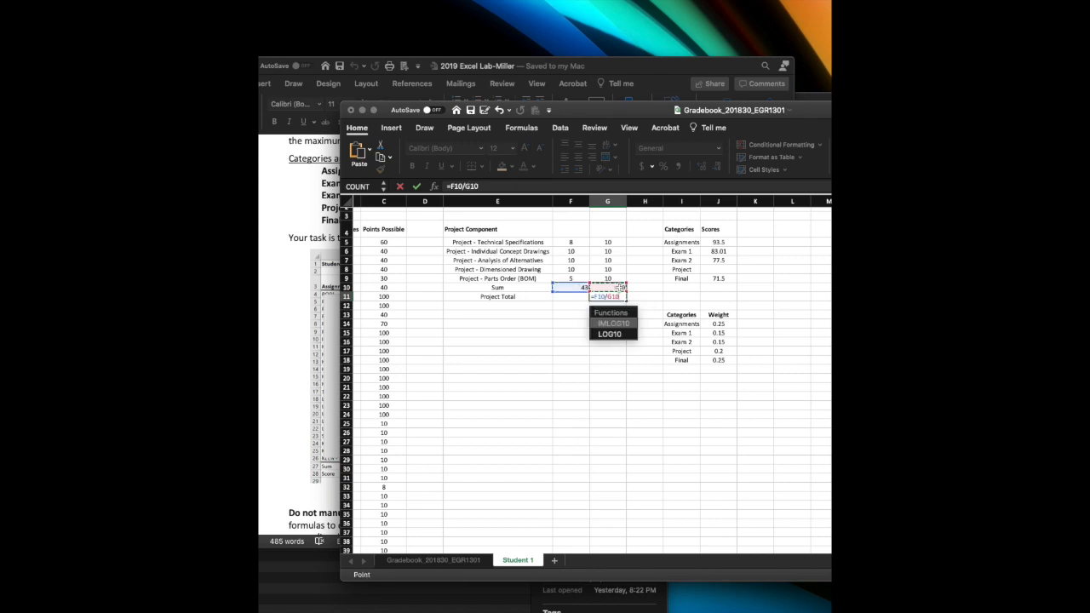
key("Return")
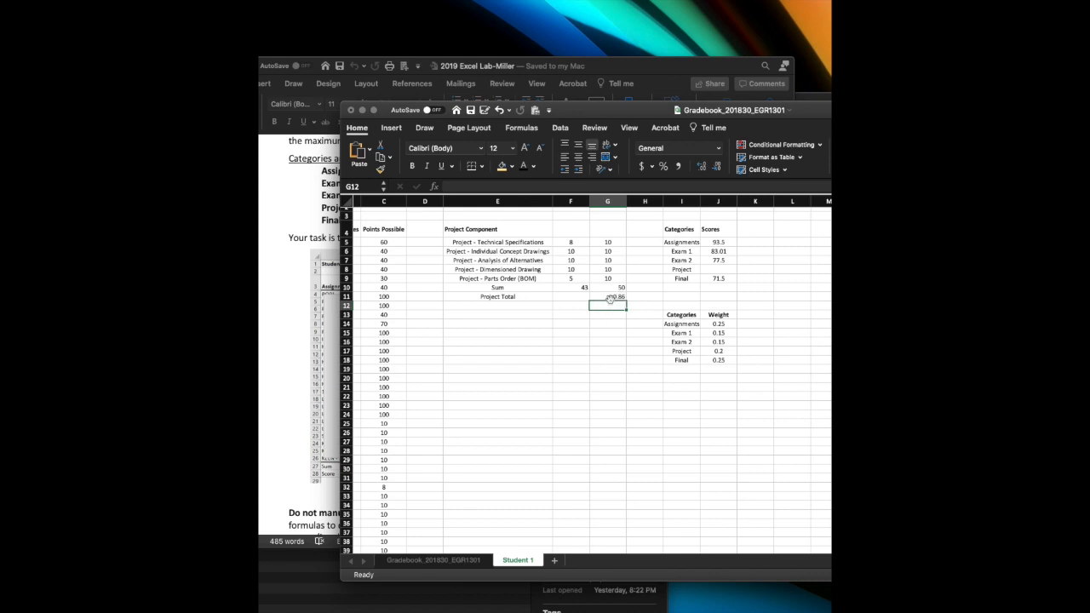
left_click_drag(610, 300, 610, 291)
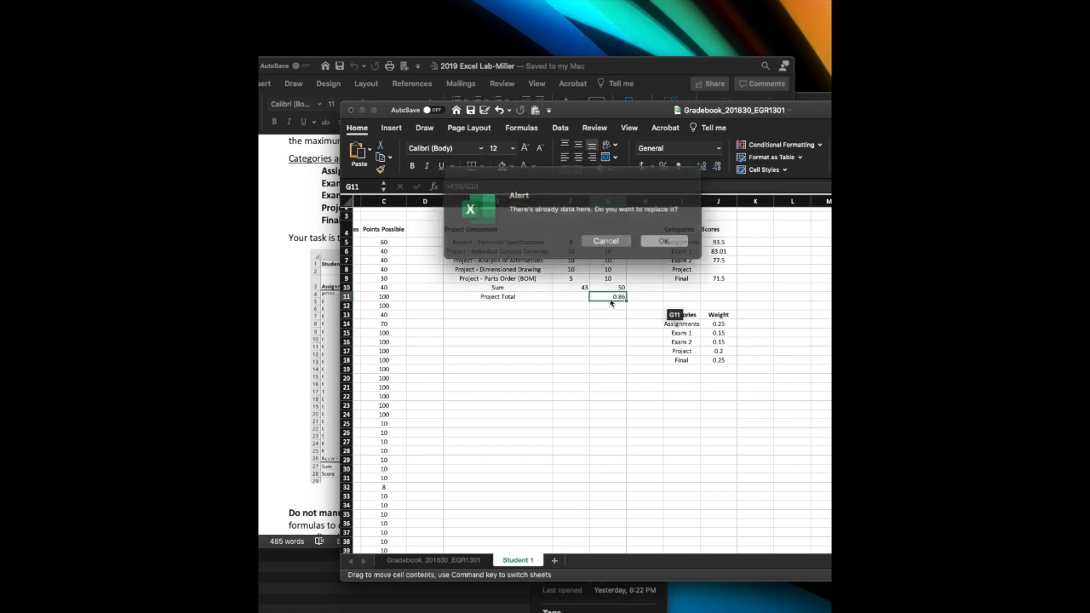
left_click(608, 239)
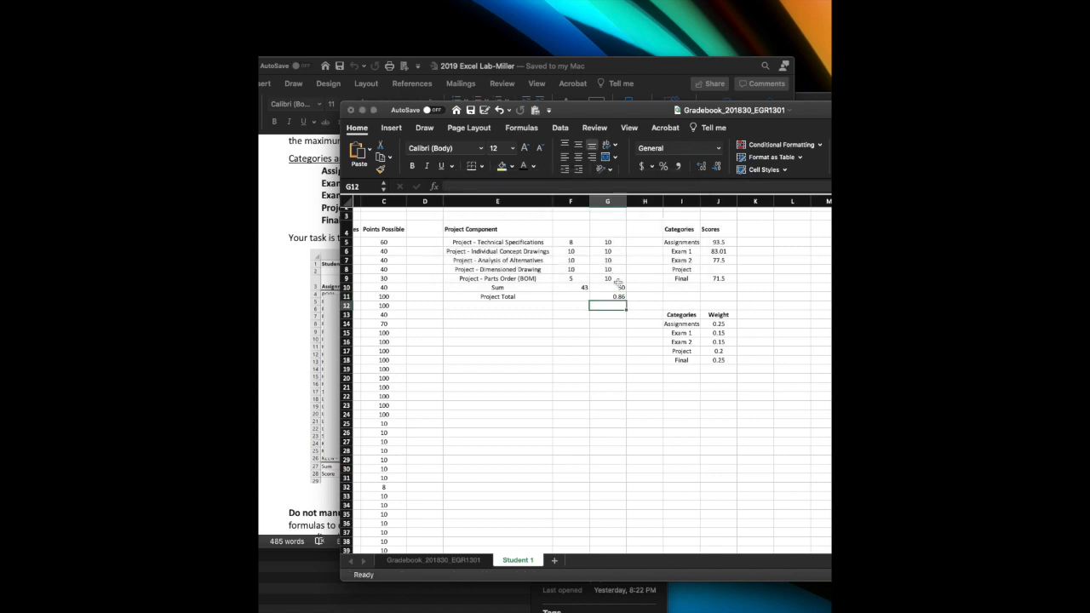
Step: Scale the project total in G11 to a percentage by extending its formula to =F10/G10*100
left_click(482, 186)
type("*100")
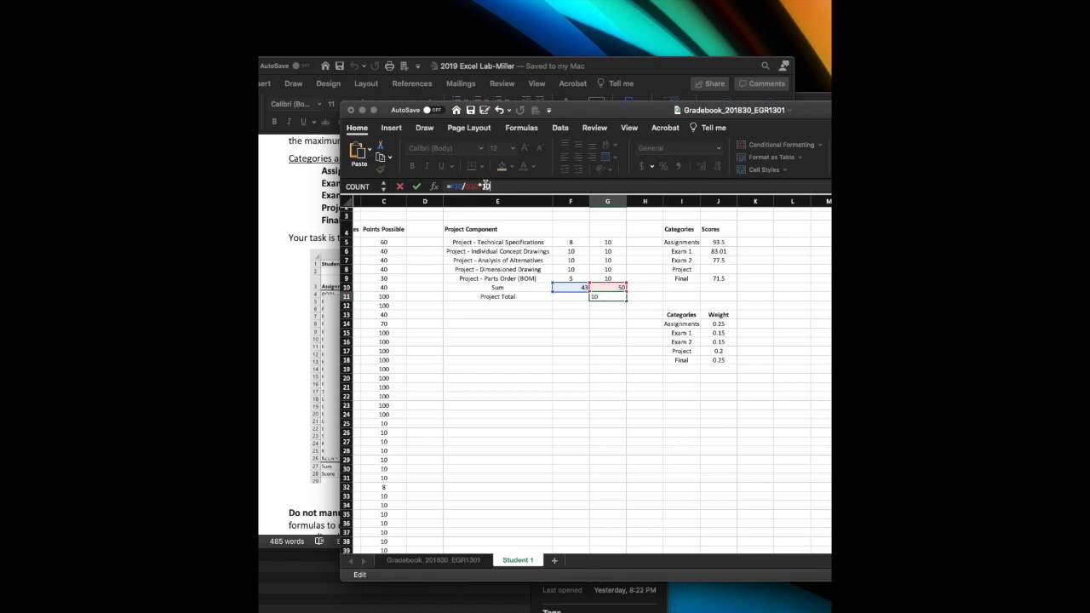
key("Return")
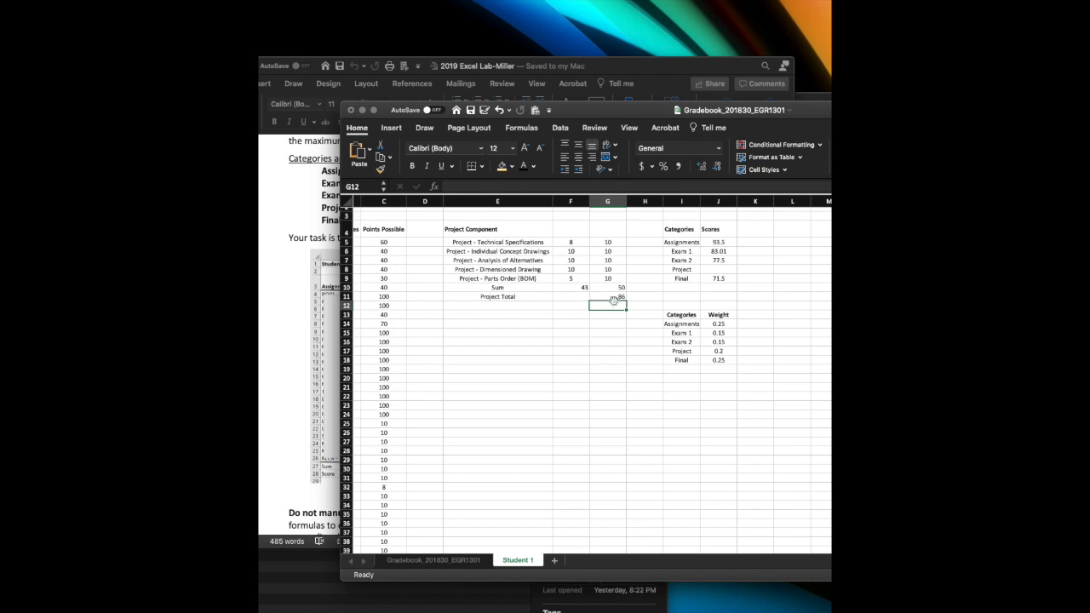
Step: Try to copy the project total from G11 into the Project score cell J8
left_click(715, 269)
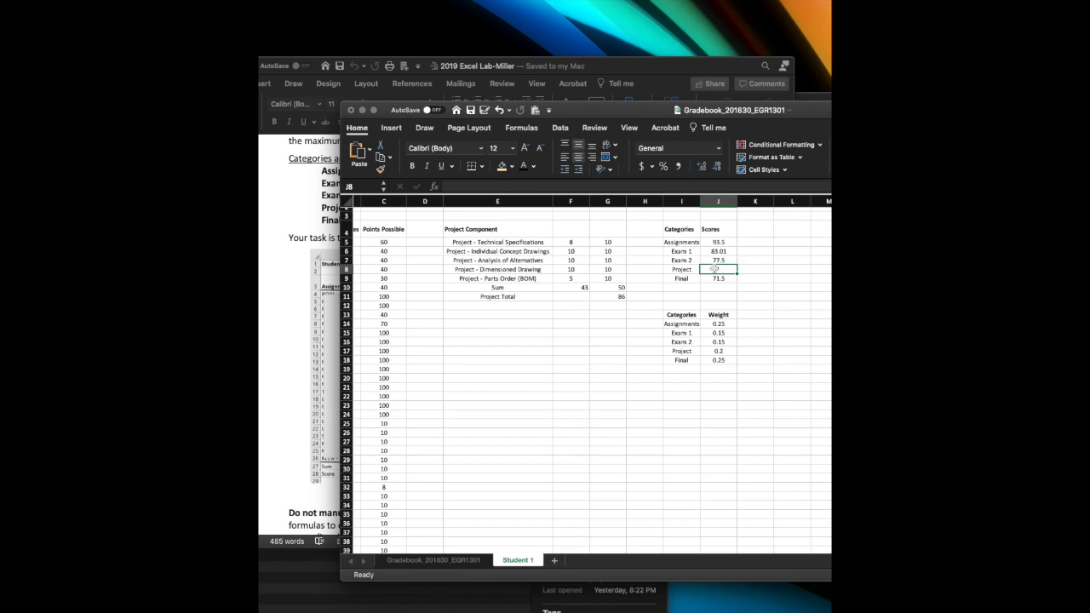
left_click(616, 296)
key("super+c")
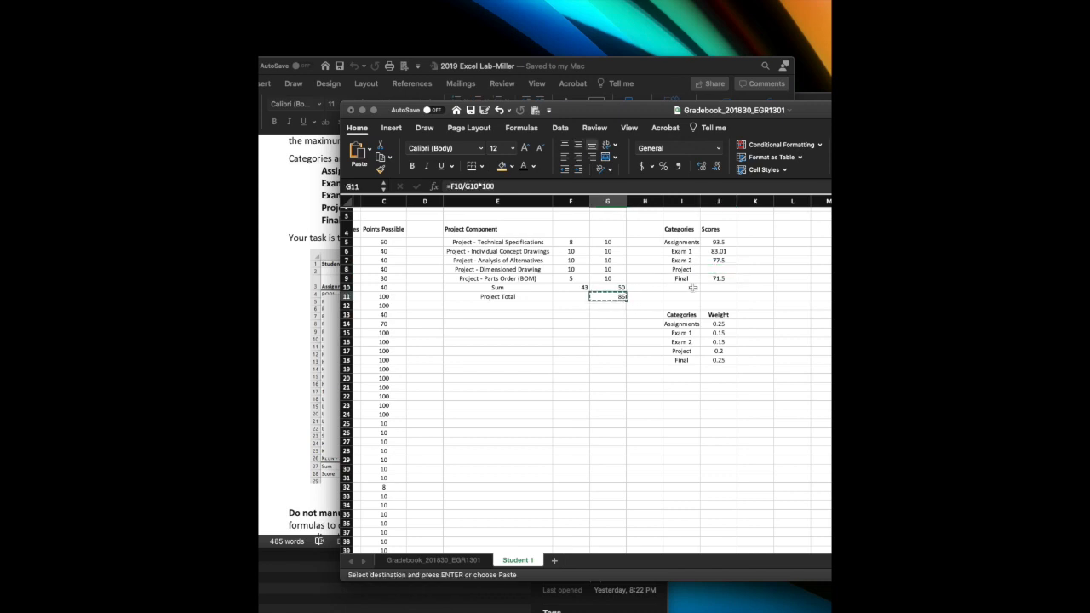
left_click(724, 270)
key("super+v")
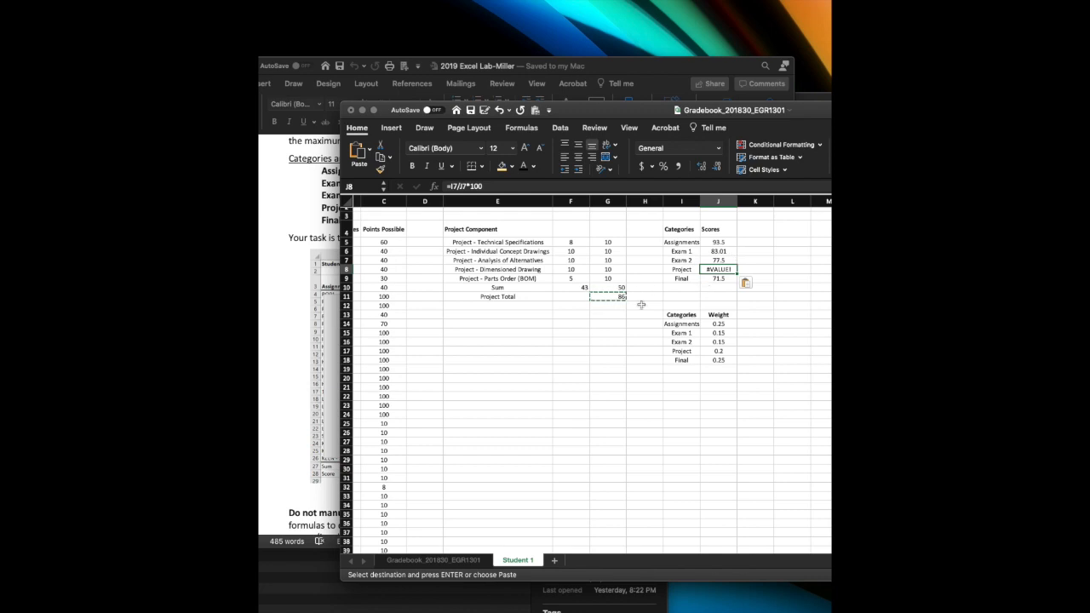
Step: Compare the original formula in G11 with the pasted formula in J8
left_click(604, 329)
left_click(607, 296)
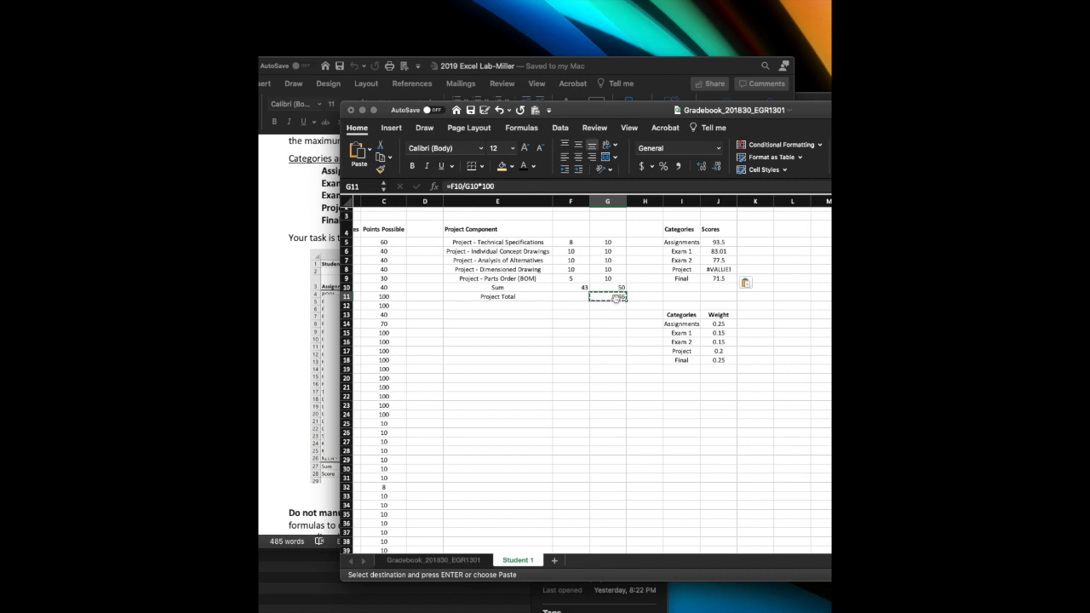
left_click(728, 269)
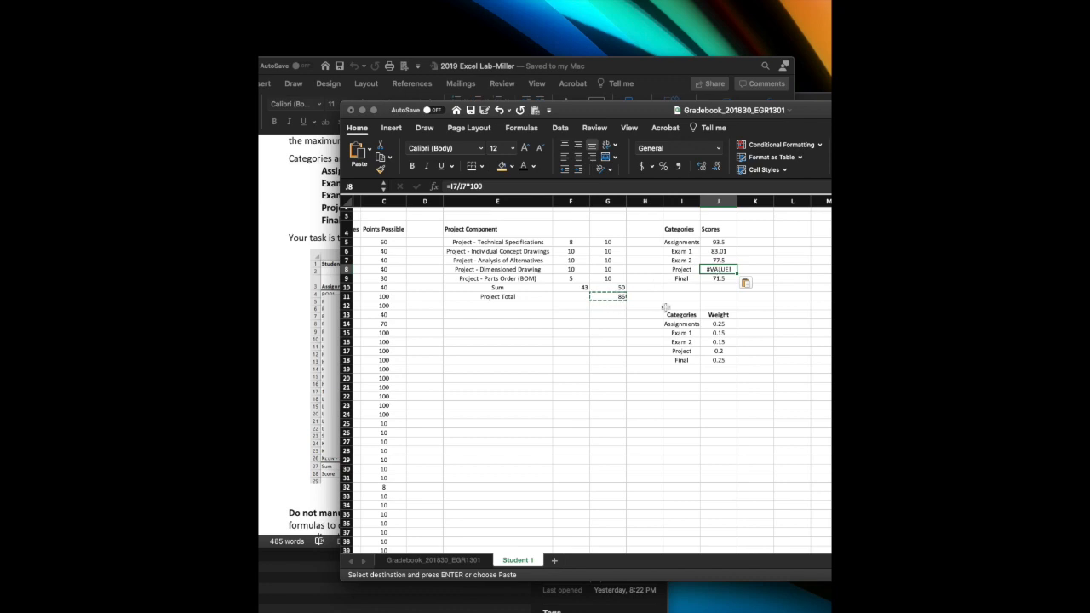
left_click(616, 325)
left_click(611, 296)
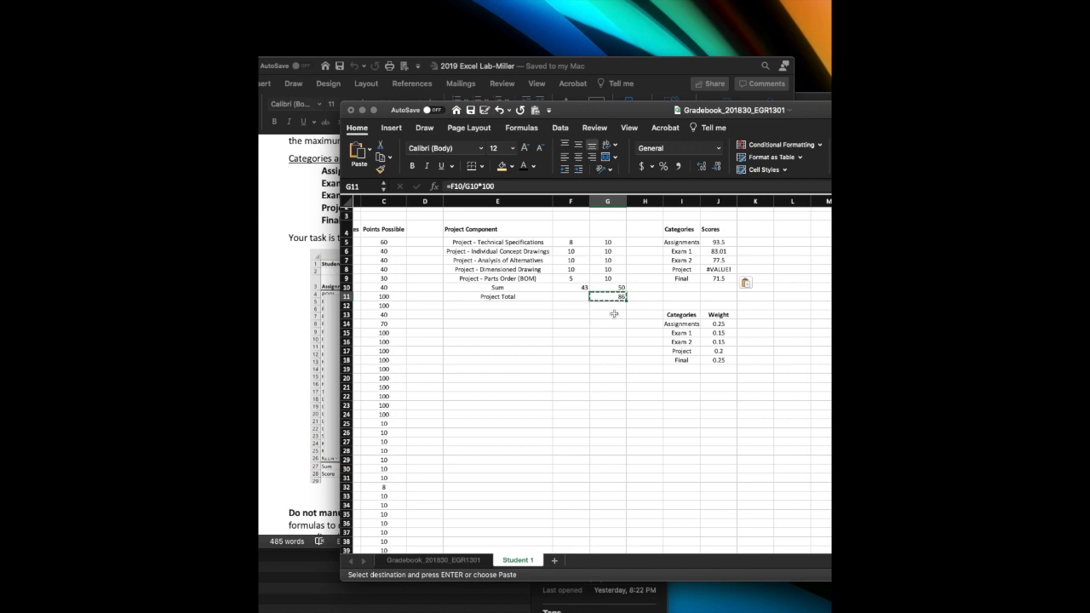
Step: Clear the pasted formula from J8 and link the Project score to the project total with =G11
left_click(717, 271)
key("Delete")
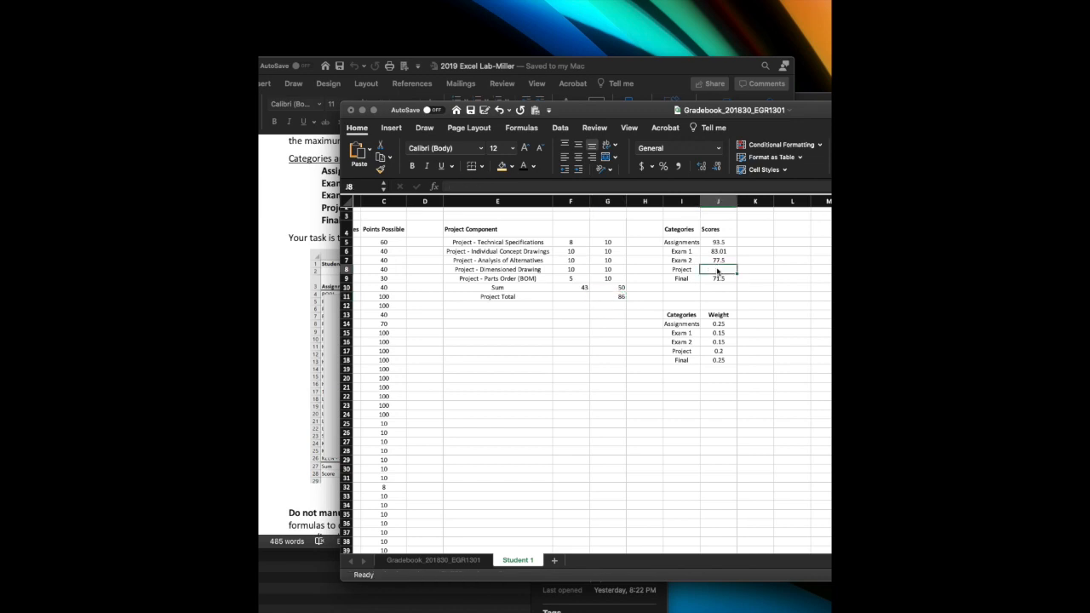
type("=")
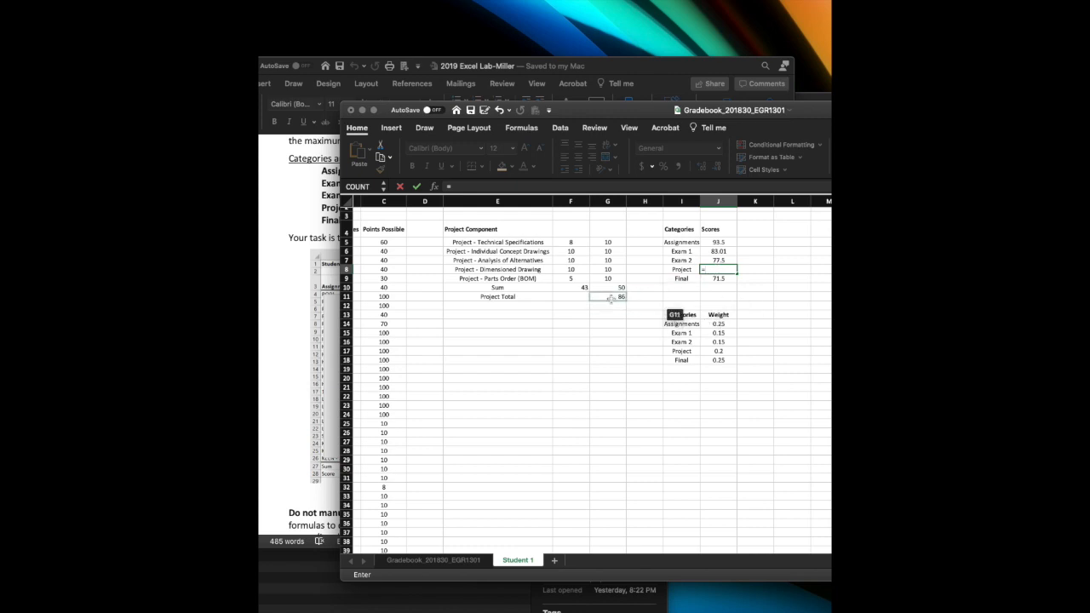
left_click(487, 185)
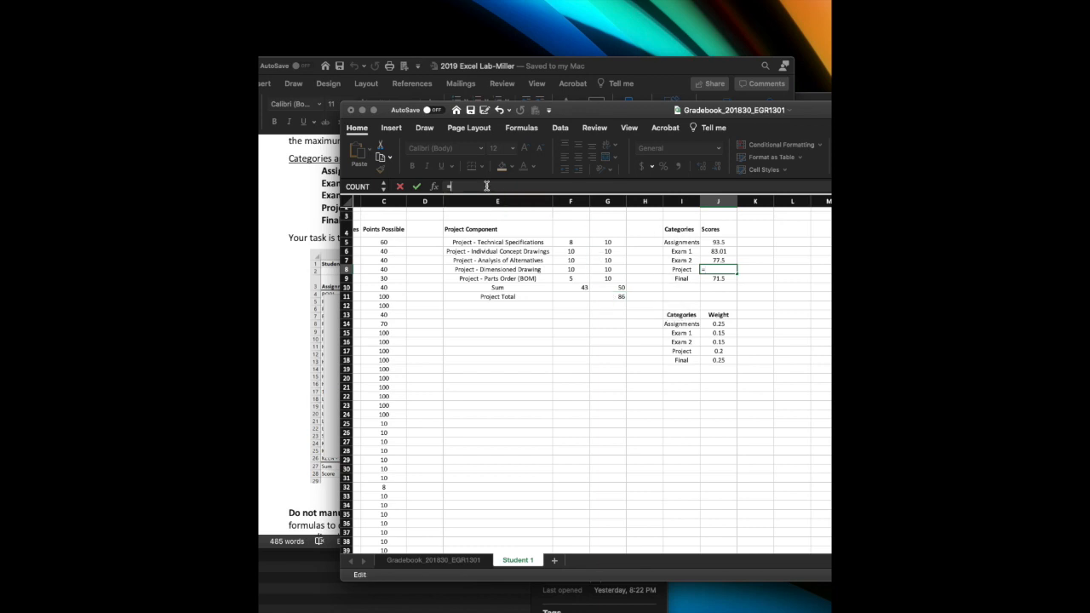
type("G11")
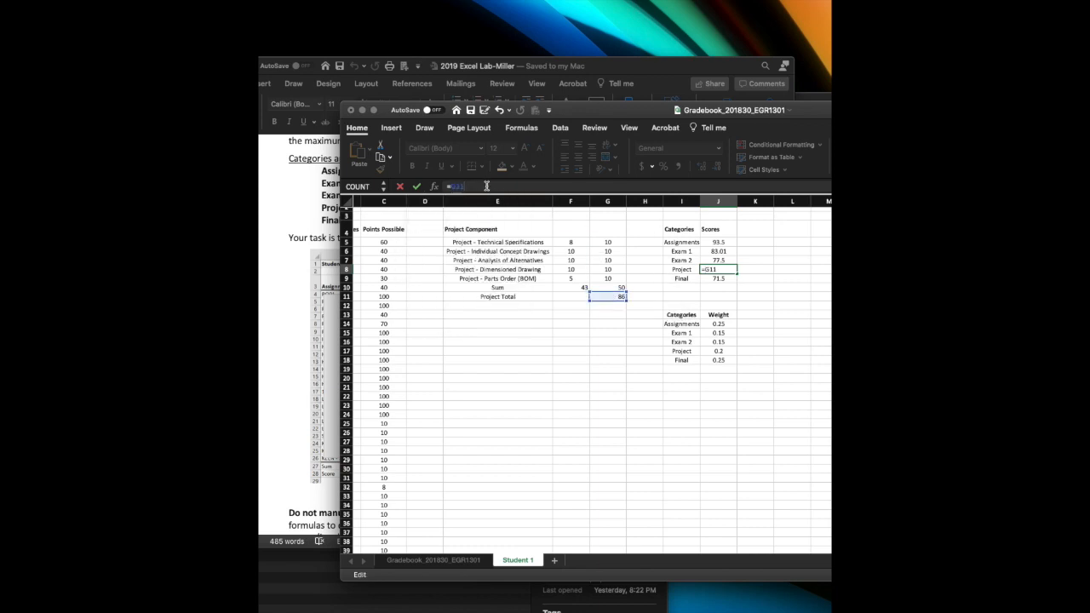
key("Return")
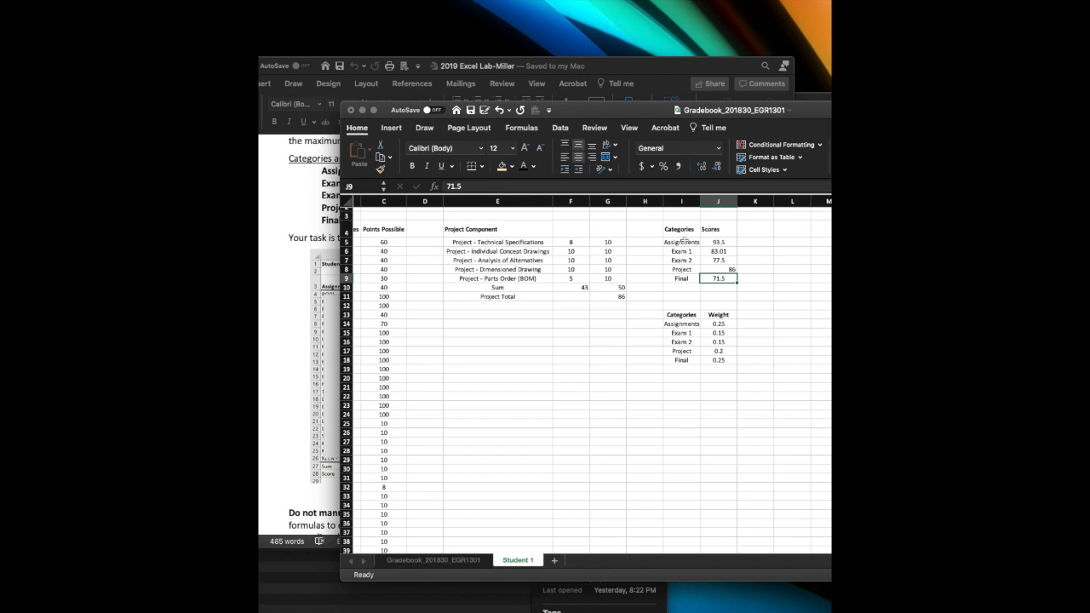
Step: Center the category names and scores in I5:J9
left_click(682, 242)
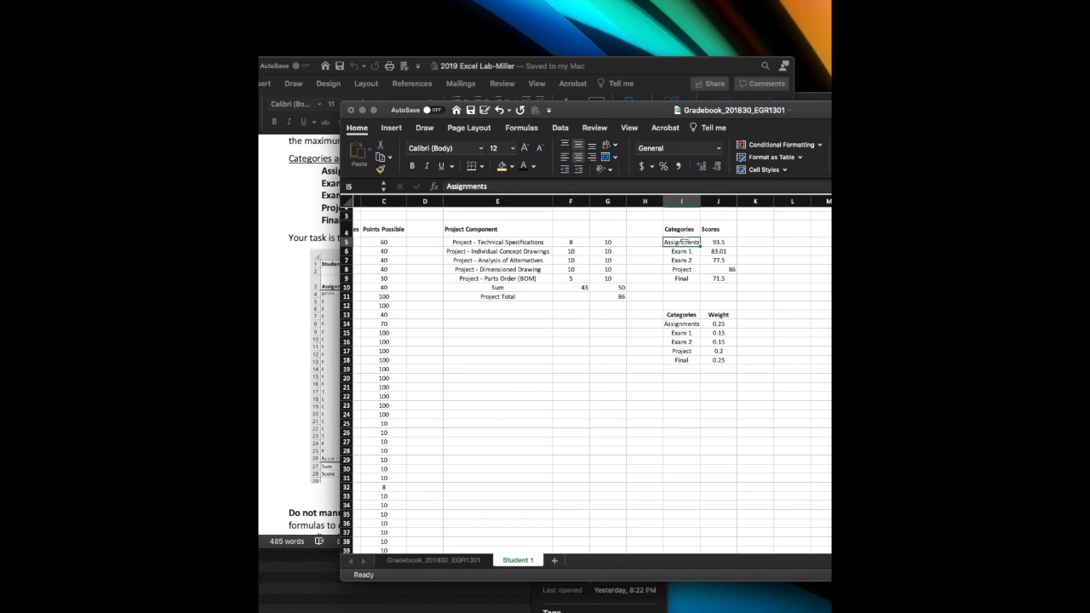
left_click(728, 280, "shift")
left_click(578, 158)
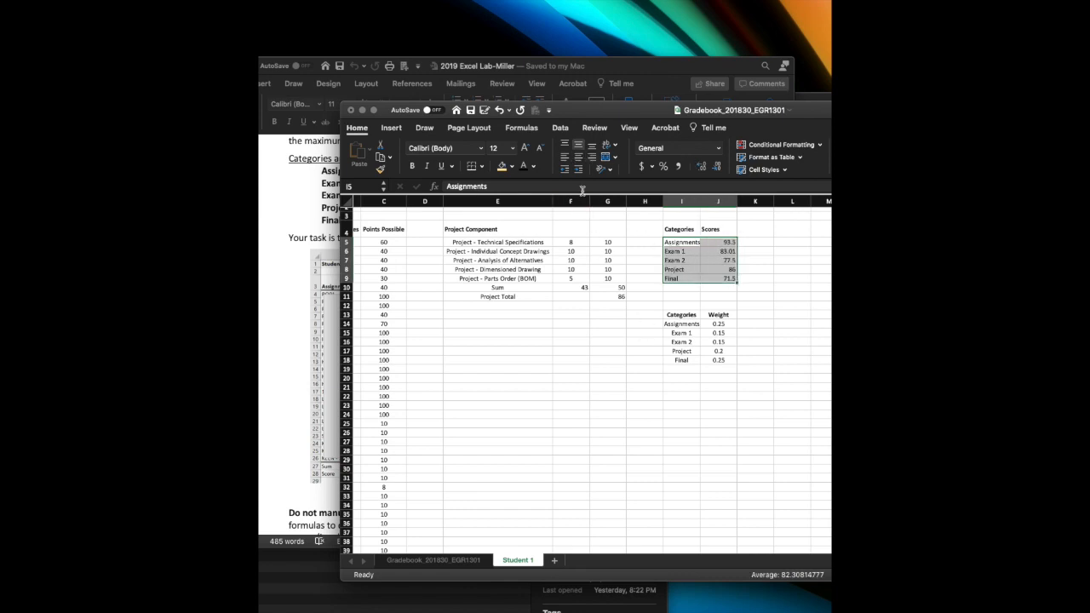
left_click(578, 157)
left_click(620, 375)
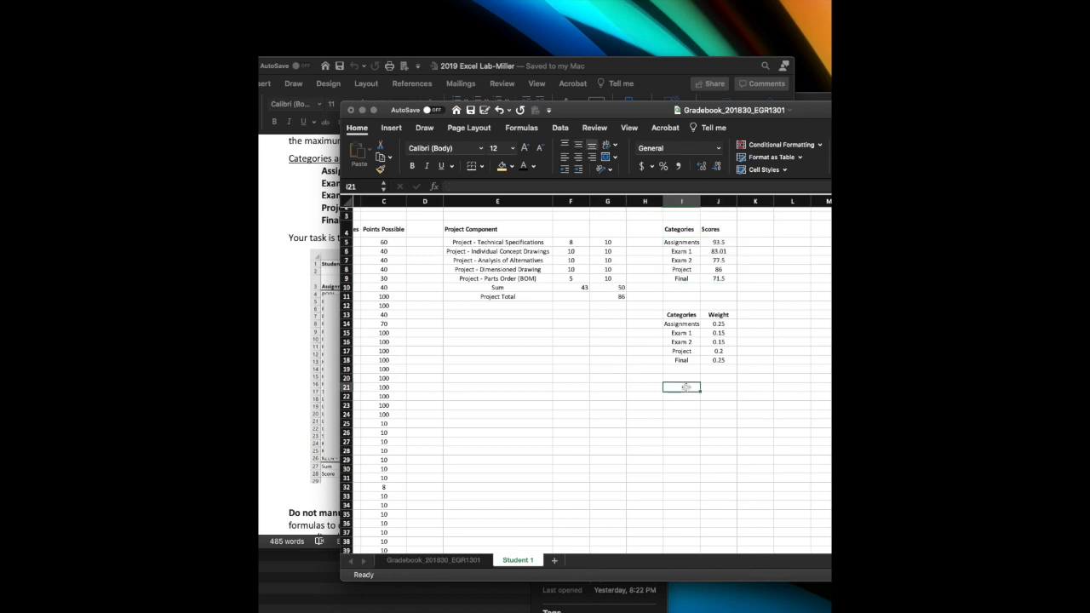
Step: Check the sample student sheet in the Word lab document, and label cell I20 Course Score in the Excel gradebook
left_click(309, 402)
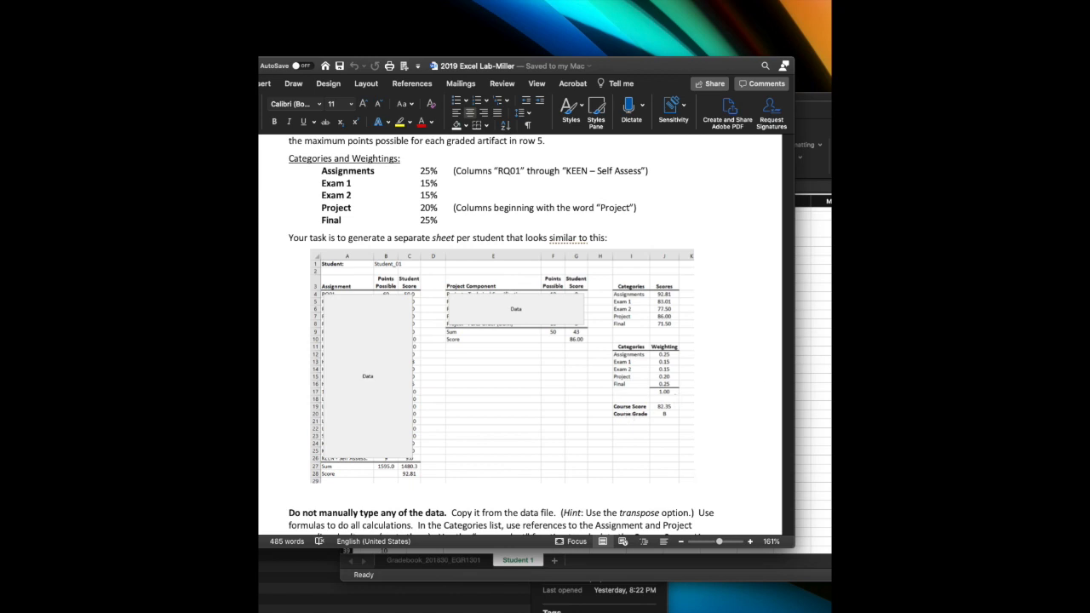
left_click(823, 368)
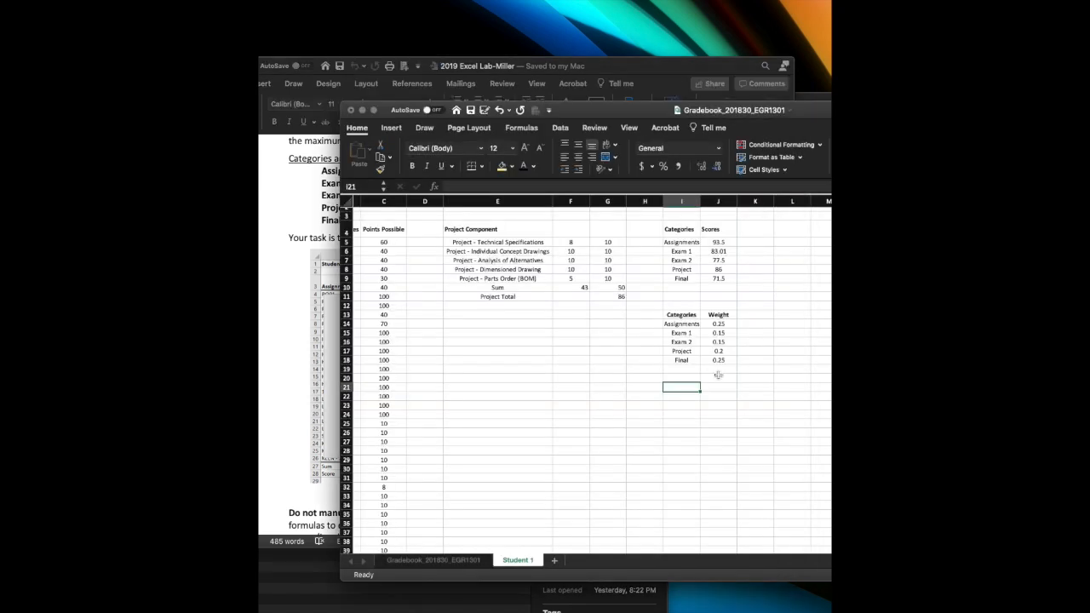
left_click(675, 380)
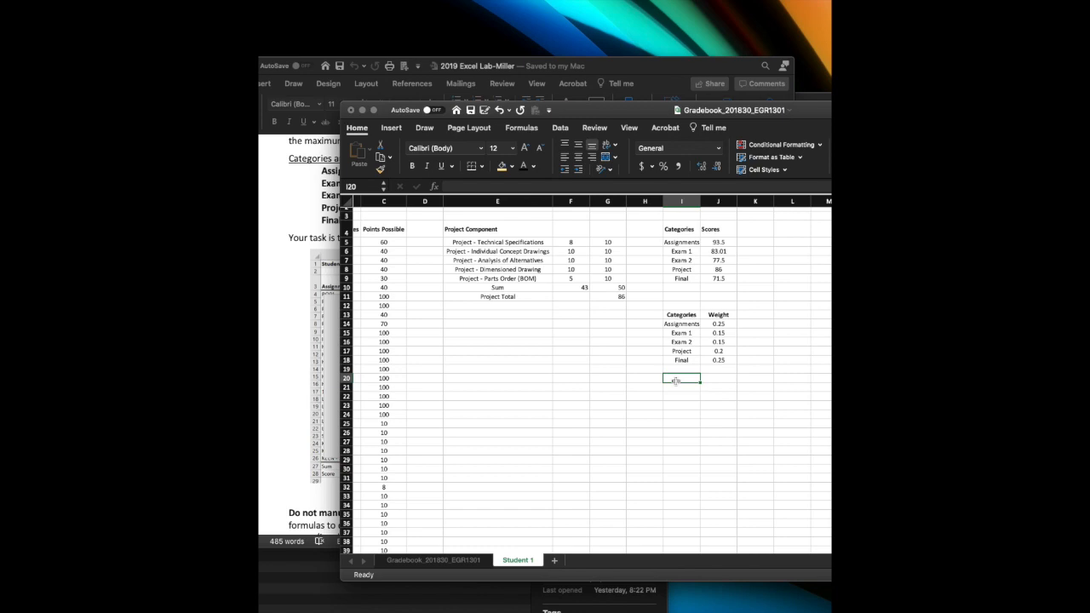
left_click(301, 376)
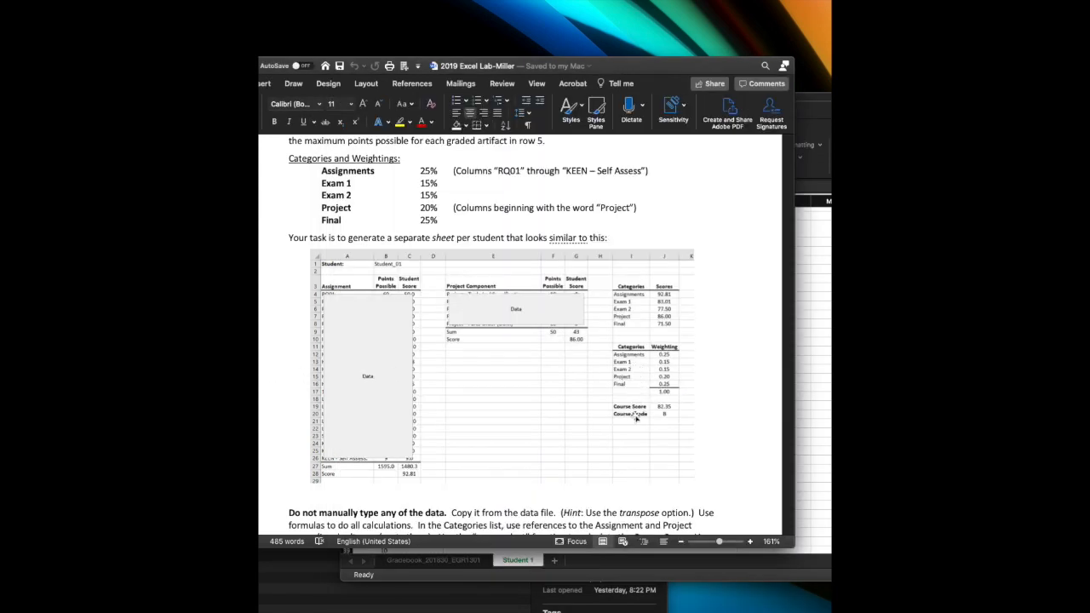
left_click(821, 398)
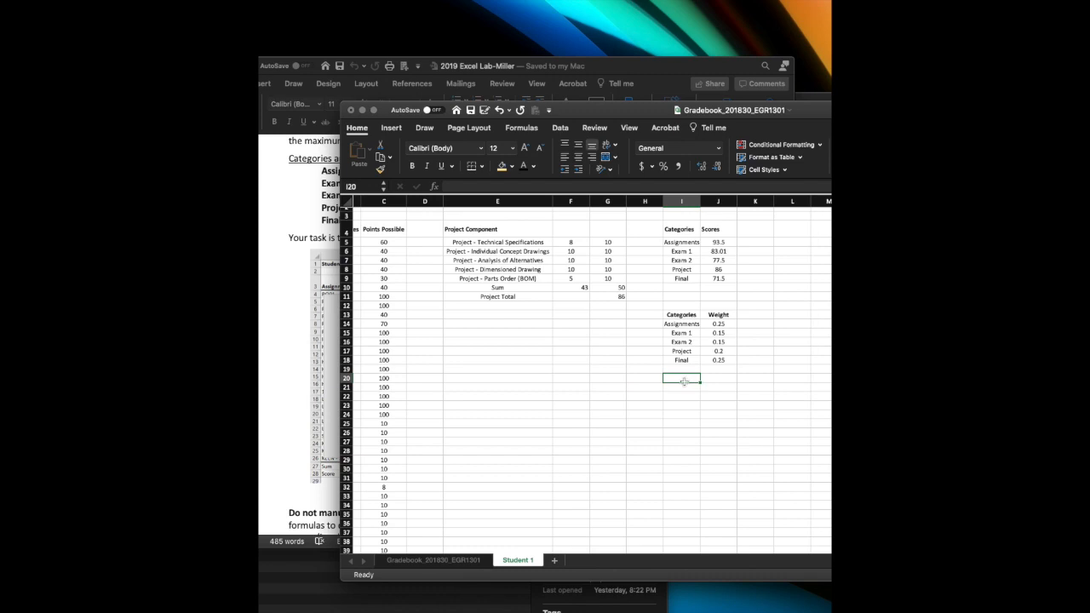
type("Course Score")
left_click(728, 380)
Step: Calculate the weighted course score in J20 of the Student 1 sheet with =J5*J14+J6*J15+J7*J16+J8*J17+J9*J18
left_click(718, 379)
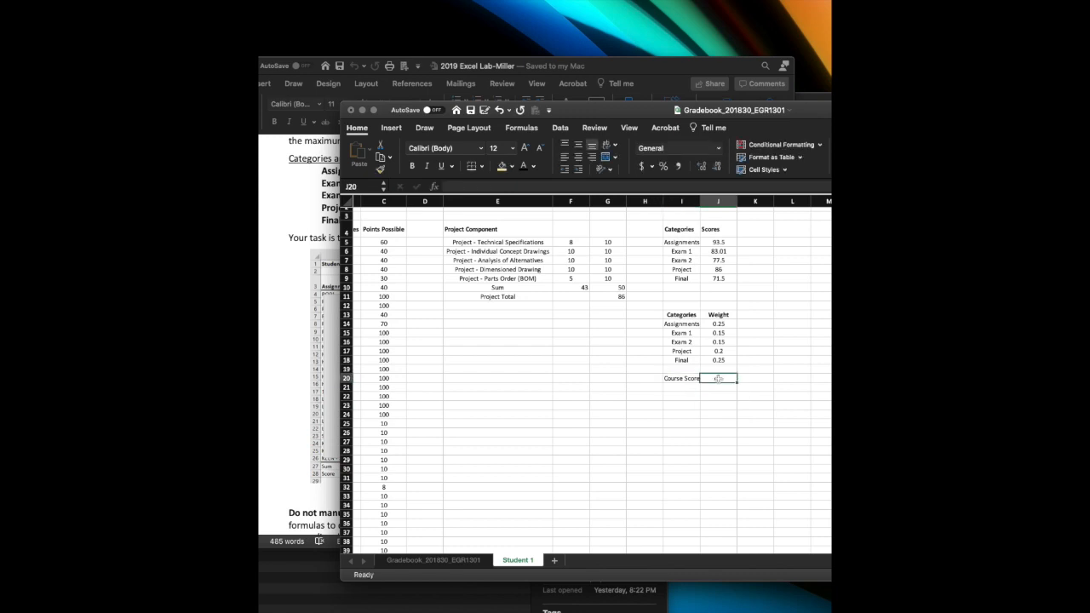
left_click(456, 188)
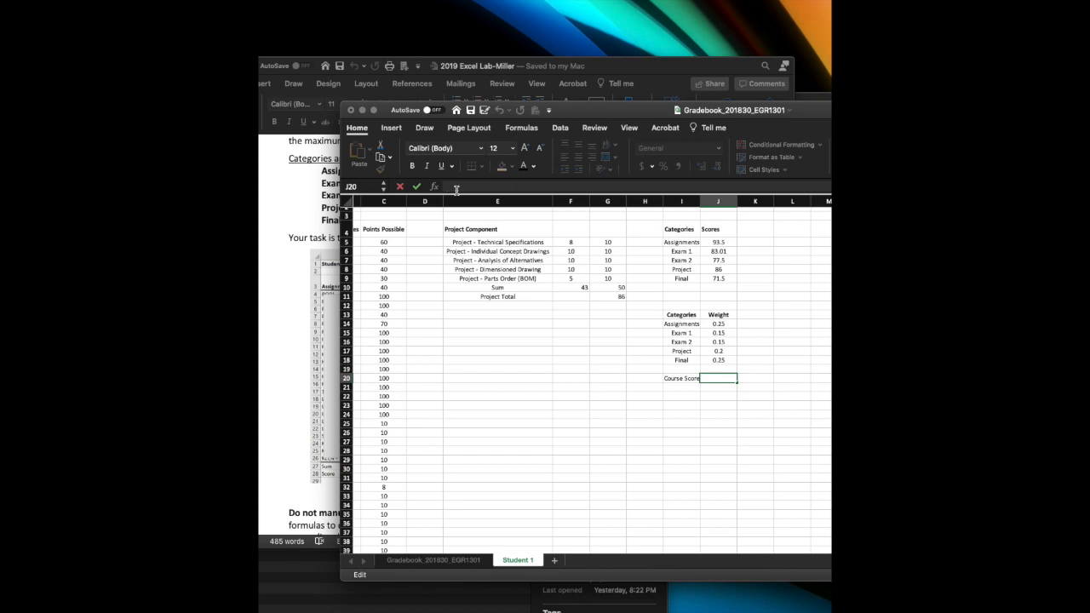
type("=")
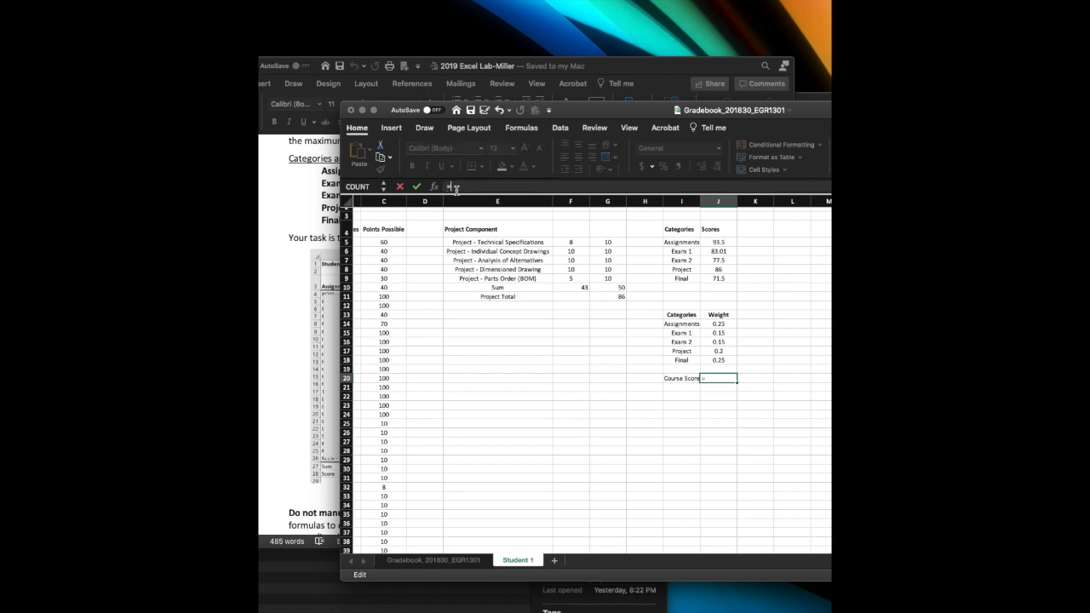
left_click(720, 243)
type("*")
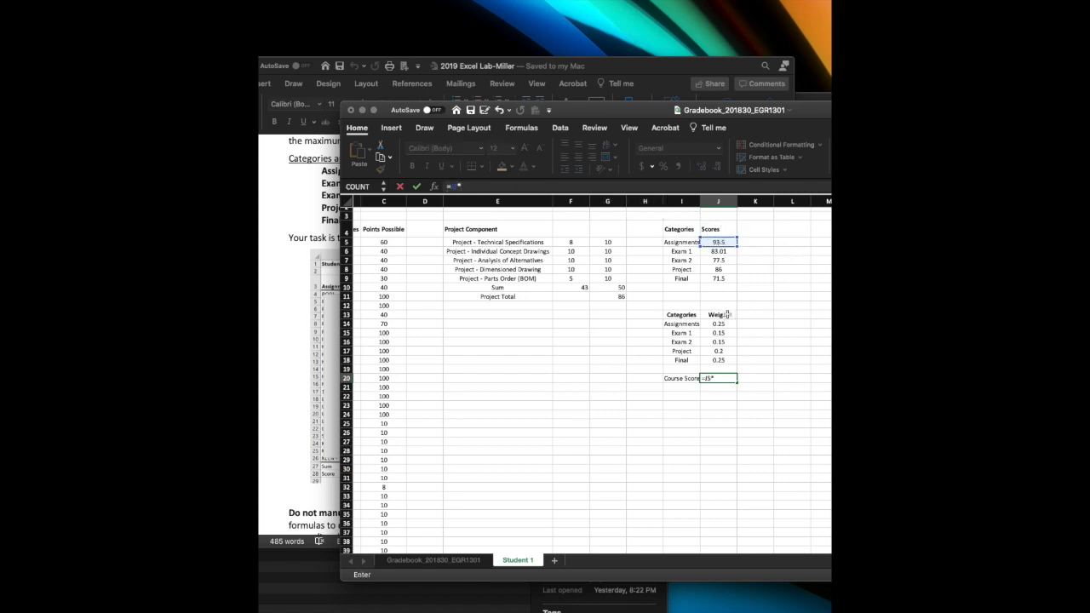
left_click(722, 324)
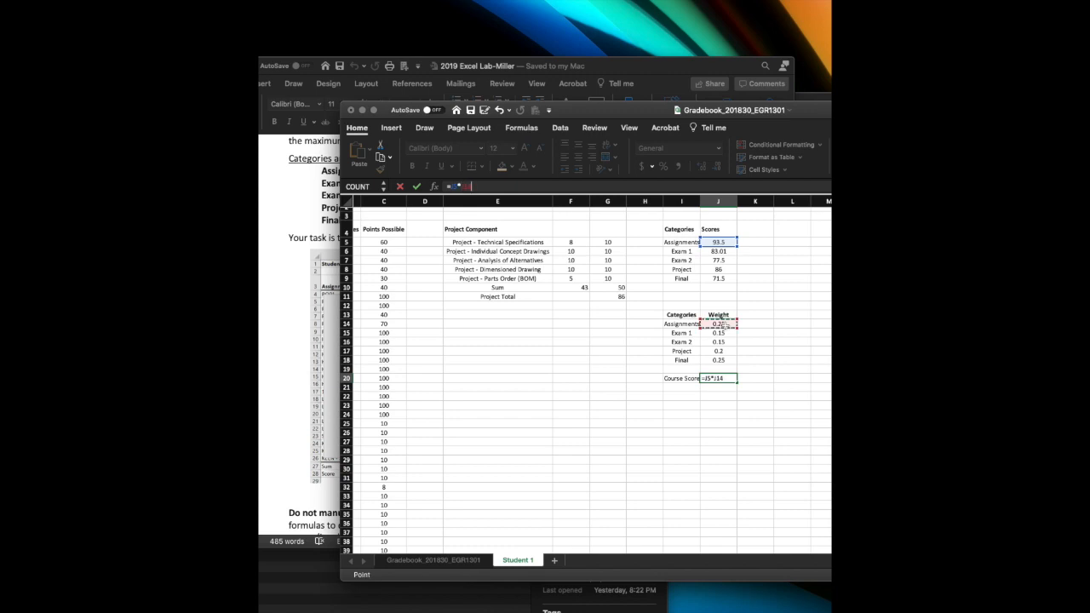
type("+")
left_click(720, 252)
type("*")
left_click(718, 333)
type("+")
left_click(718, 261)
type("*")
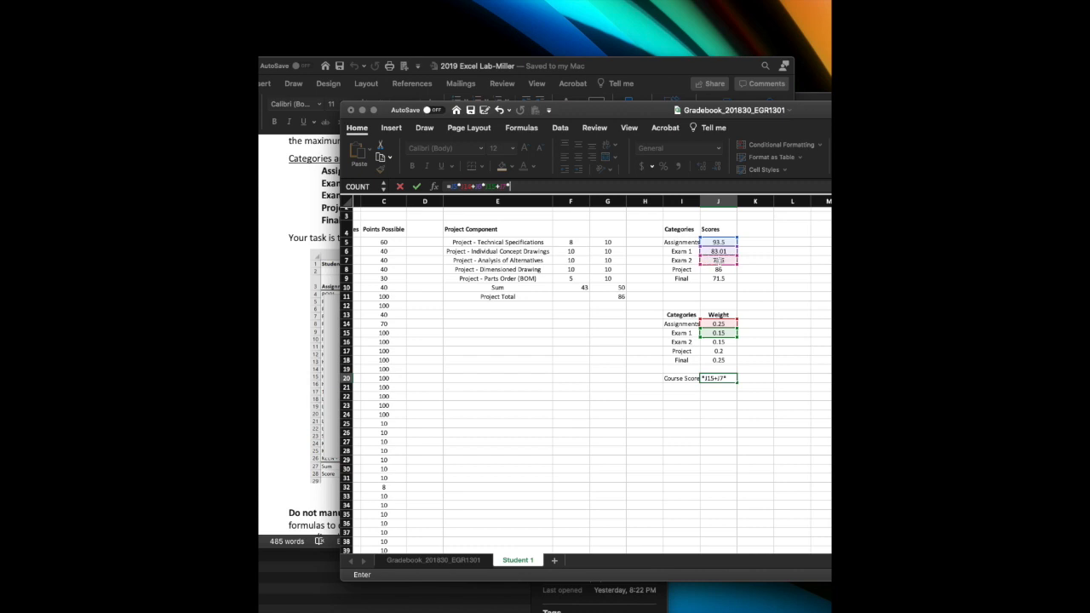
left_click(718, 341)
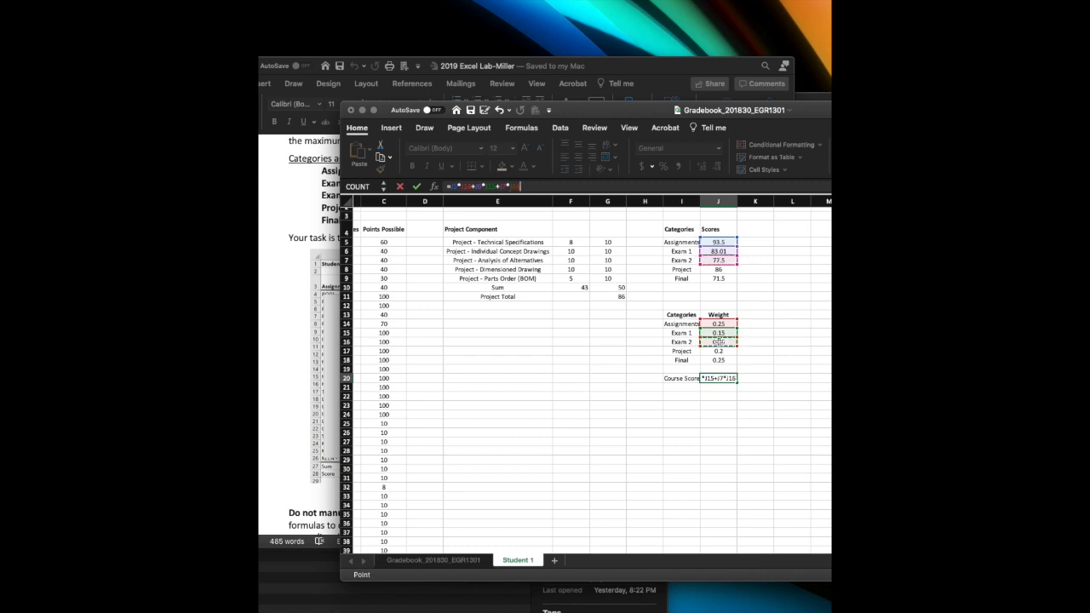
type("+")
left_click(724, 269)
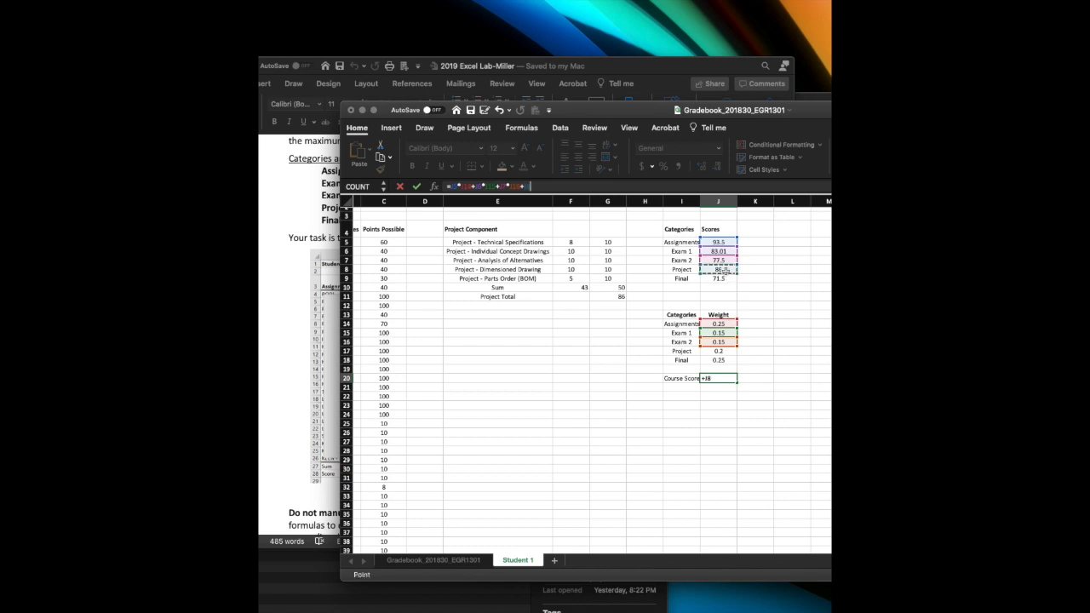
type("*")
left_click(719, 351)
type("+")
left_click(727, 277)
type("*")
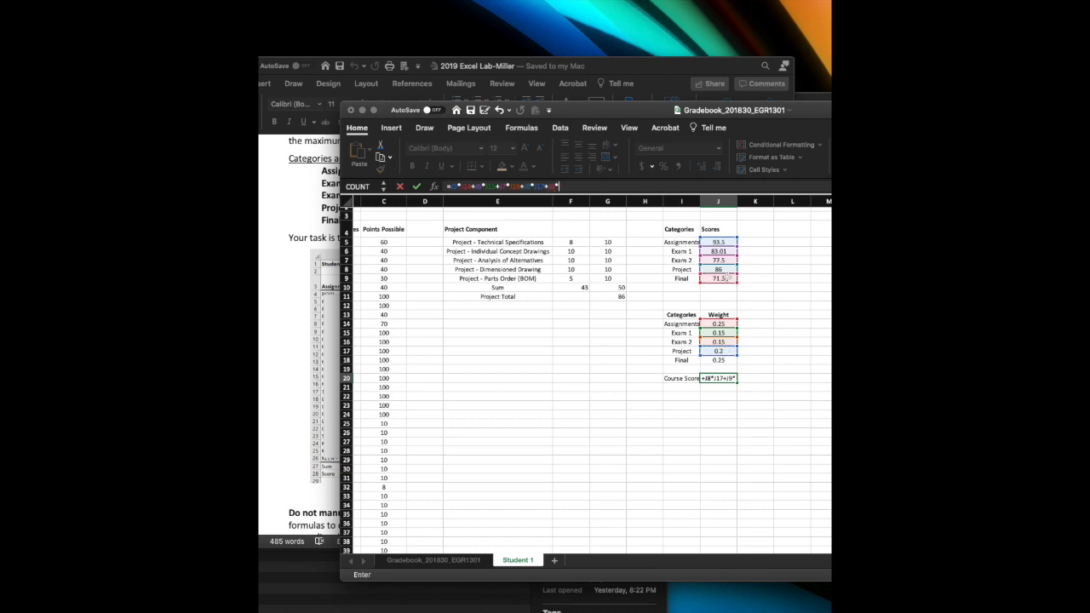
left_click(722, 359)
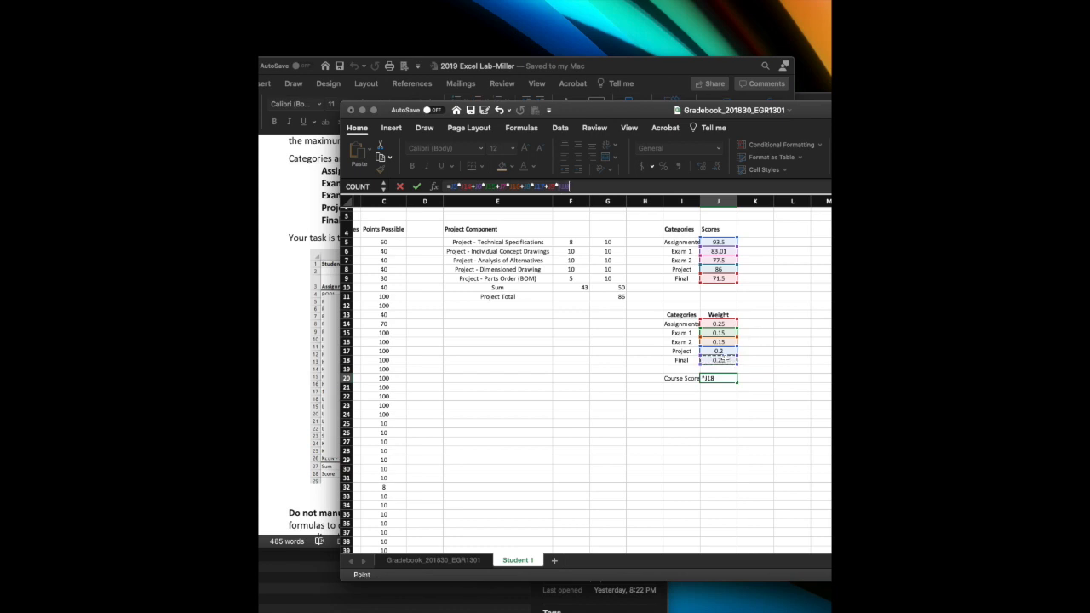
key("Return")
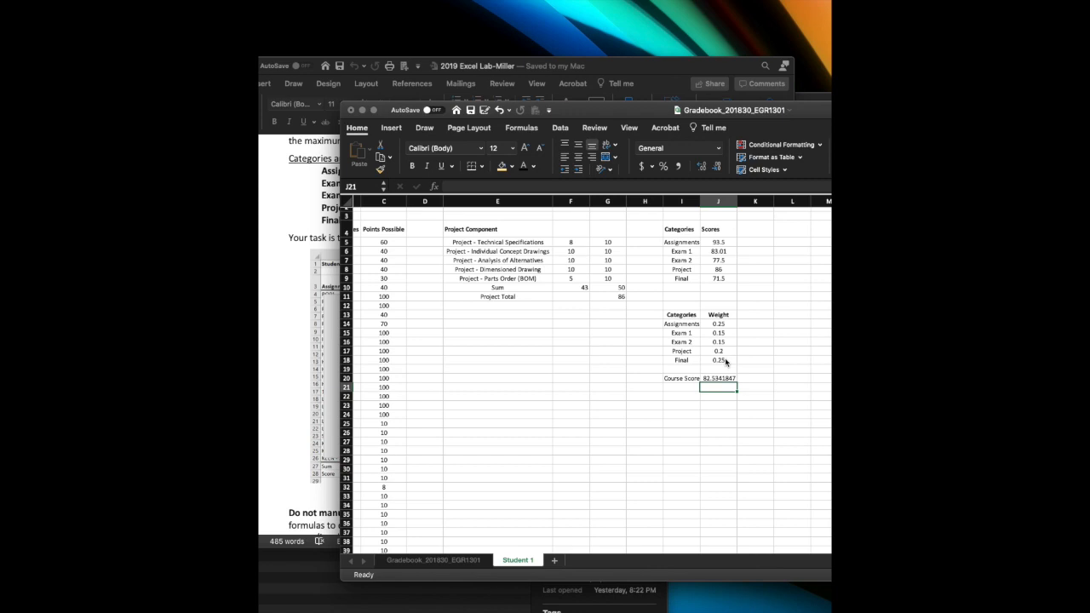
Step: Format the course score in J20 with the Number format
left_click(717, 379)
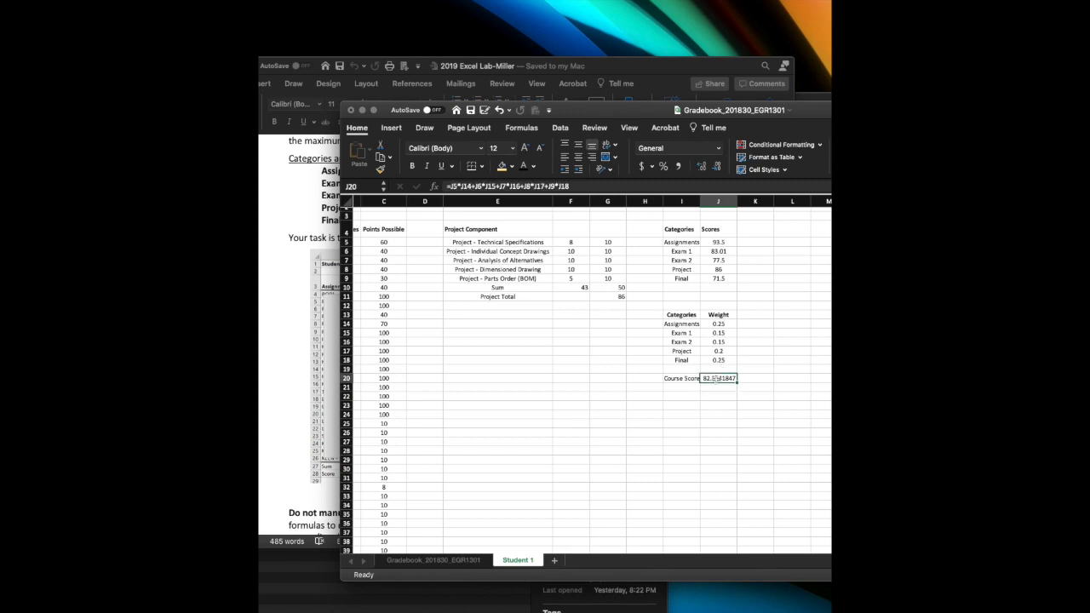
left_click(719, 149)
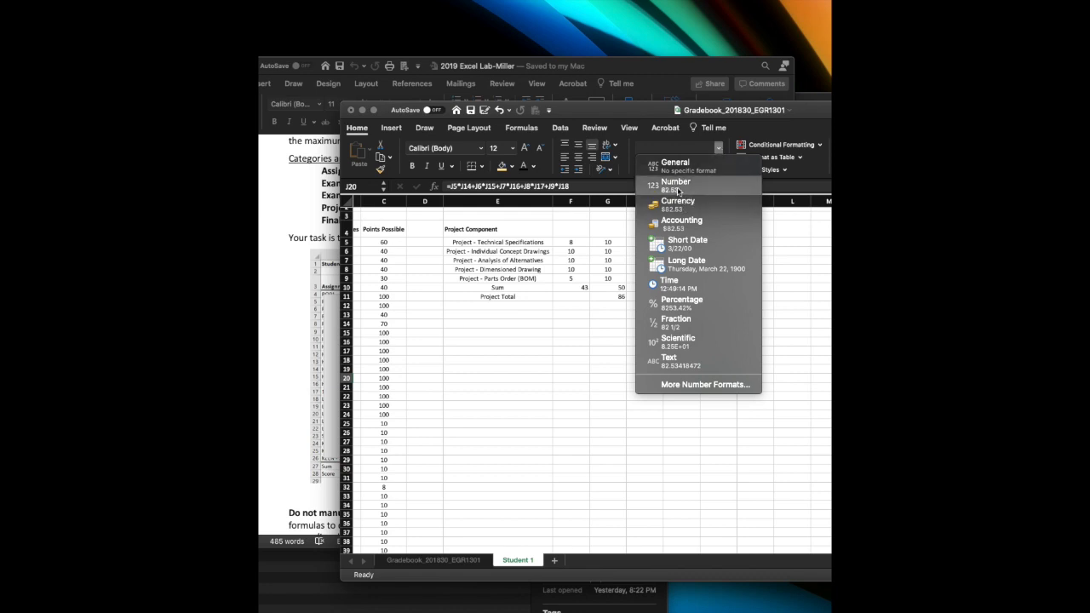
left_click(678, 187)
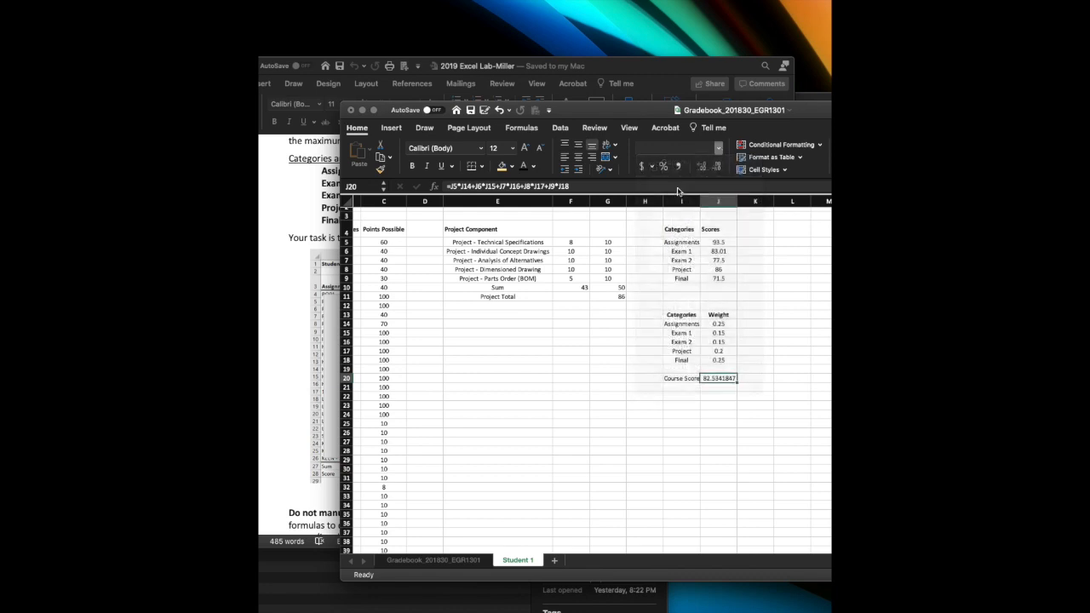
left_click(723, 398)
left_click(722, 378)
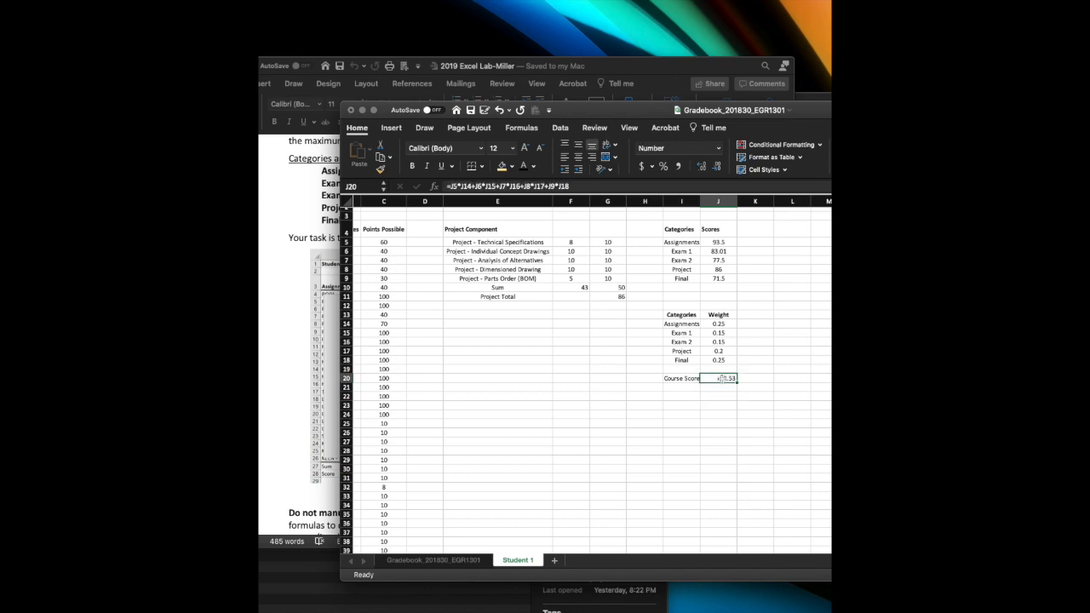
Step: Compare the course score with the sample student sheet in the Word lab document, and return to the Excel gradebook
left_click(300, 342)
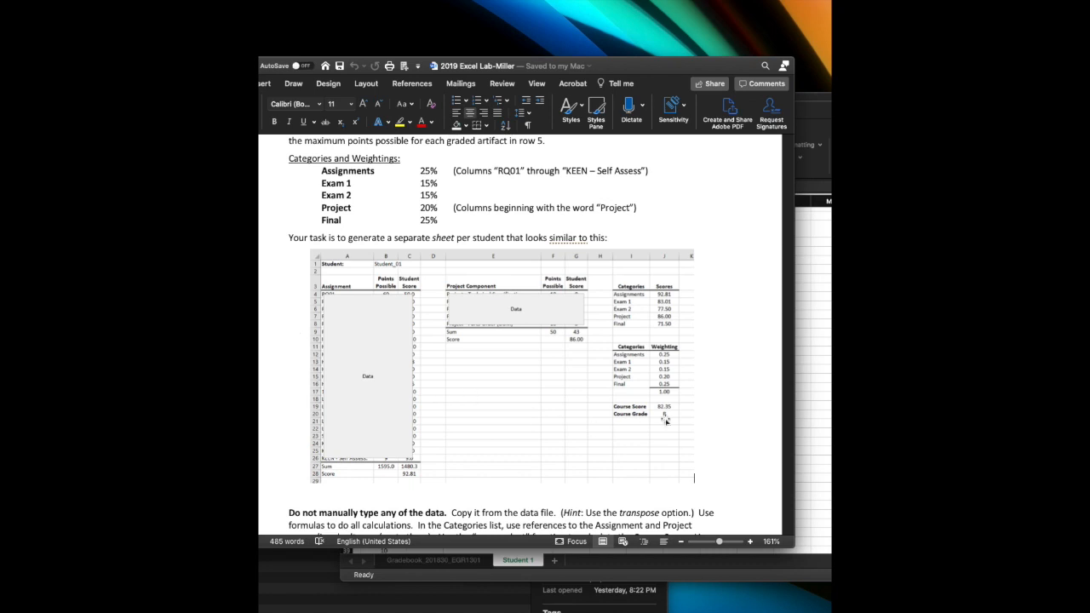
scroll(666, 417, "up", 5)
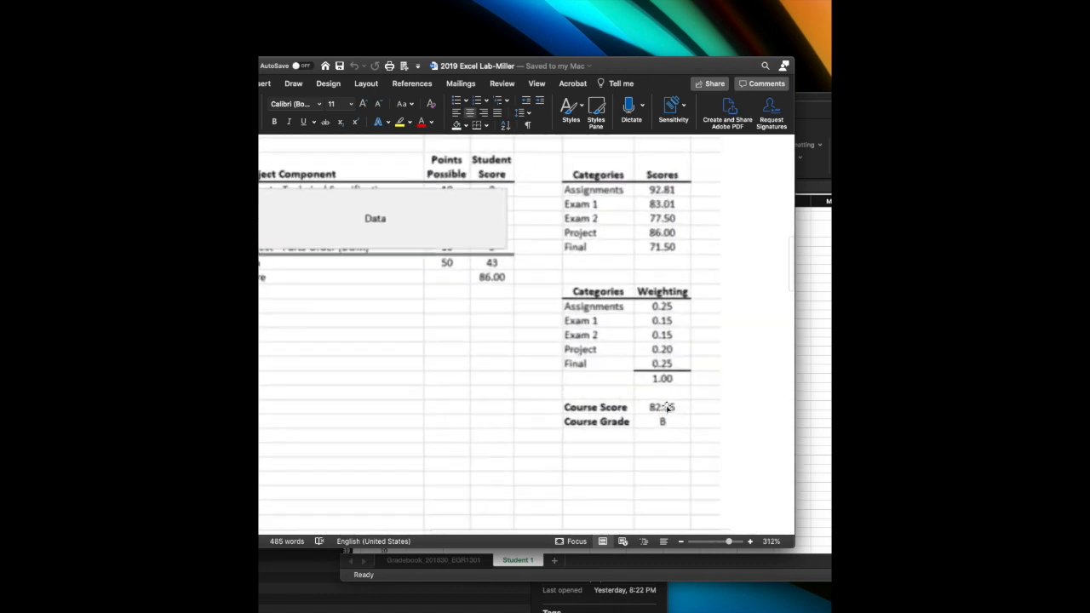
scroll(666, 407, "up", 2)
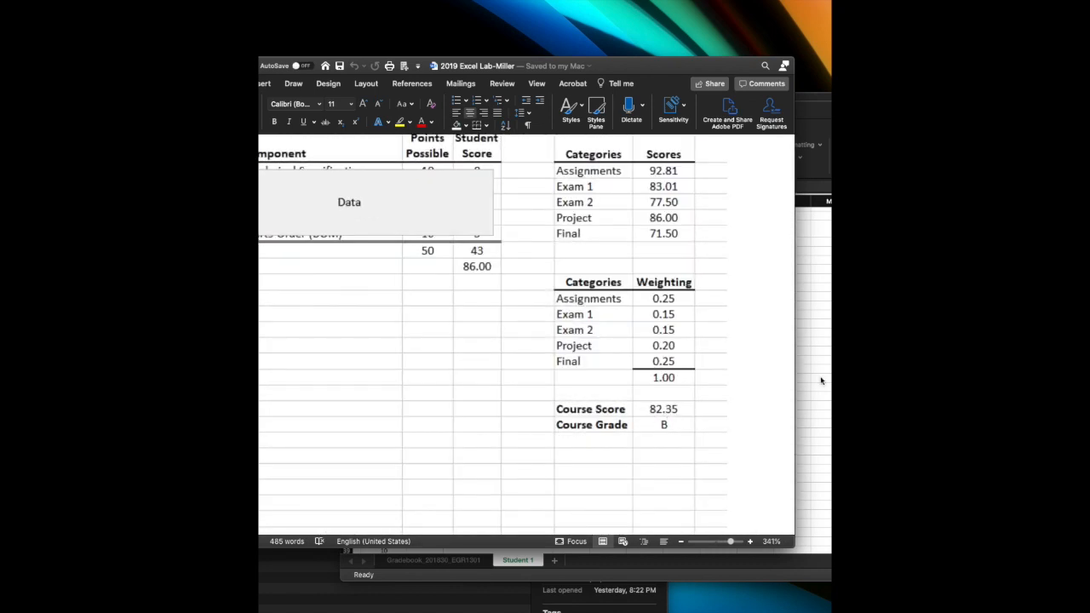
left_click(822, 381)
scroll(628, 399, "right", 1)
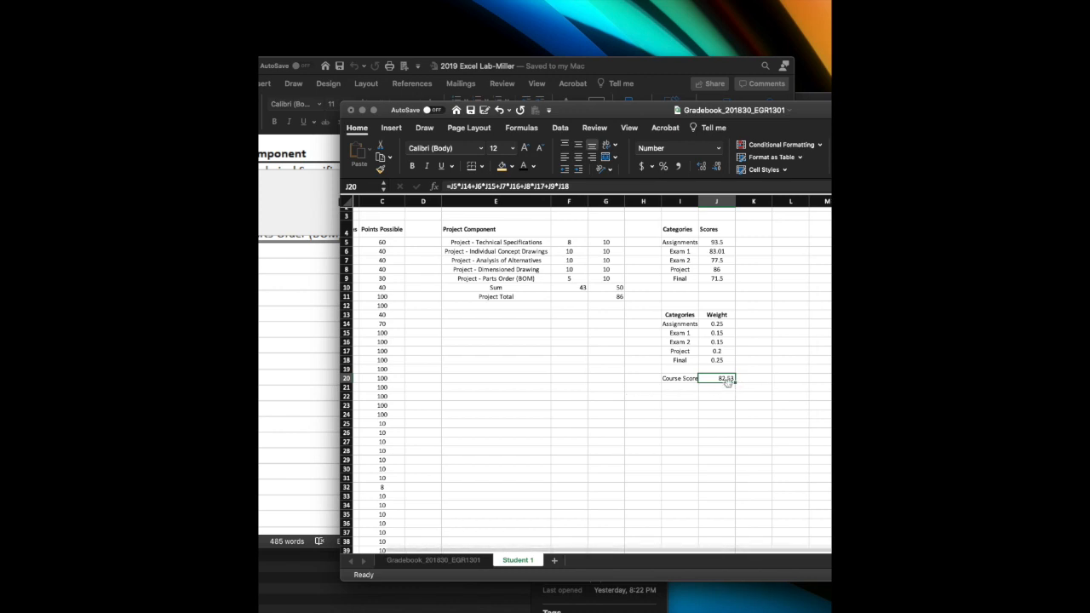
left_click(691, 387)
left_click(687, 396)
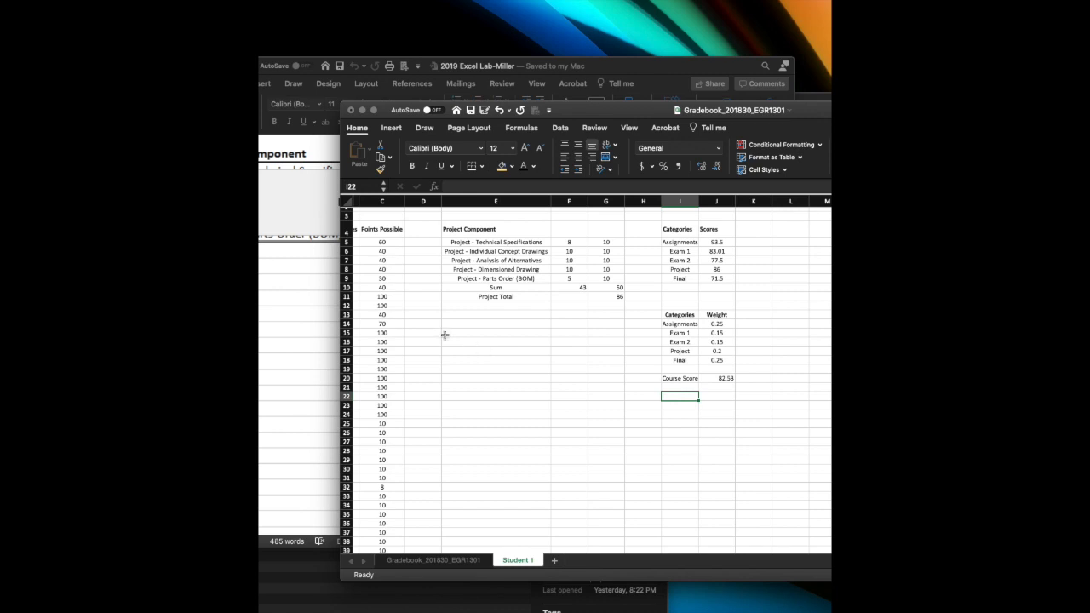
Step: Copy the entire Student 1 sheet and paste it into a new sheet starting at A1
left_click(518, 491)
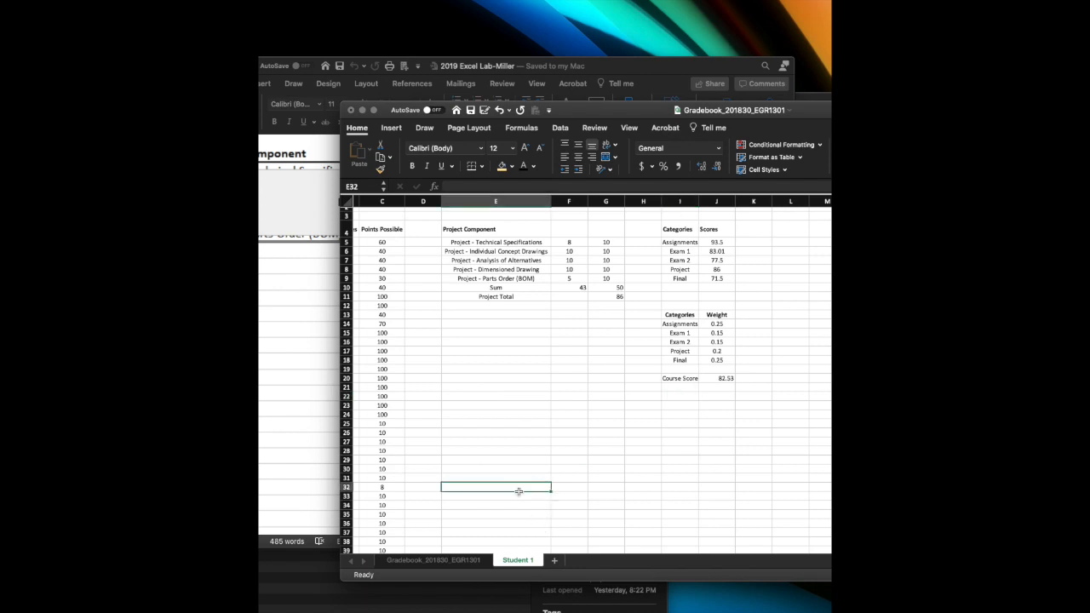
scroll(518, 491, "left", 5)
scroll(519, 491, "up", 2)
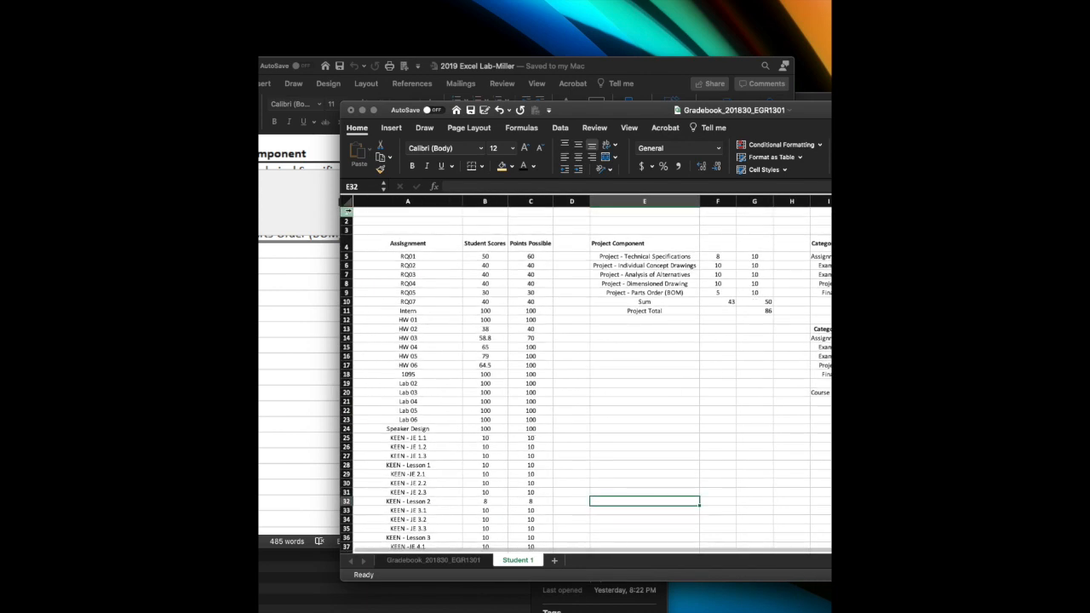
left_click(347, 201)
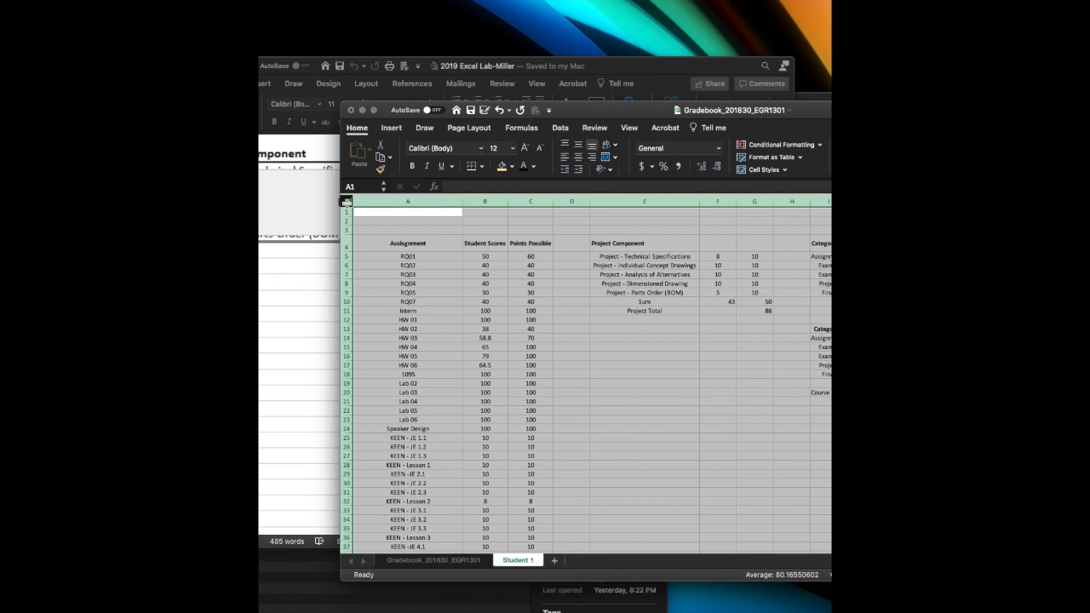
right_click(348, 204)
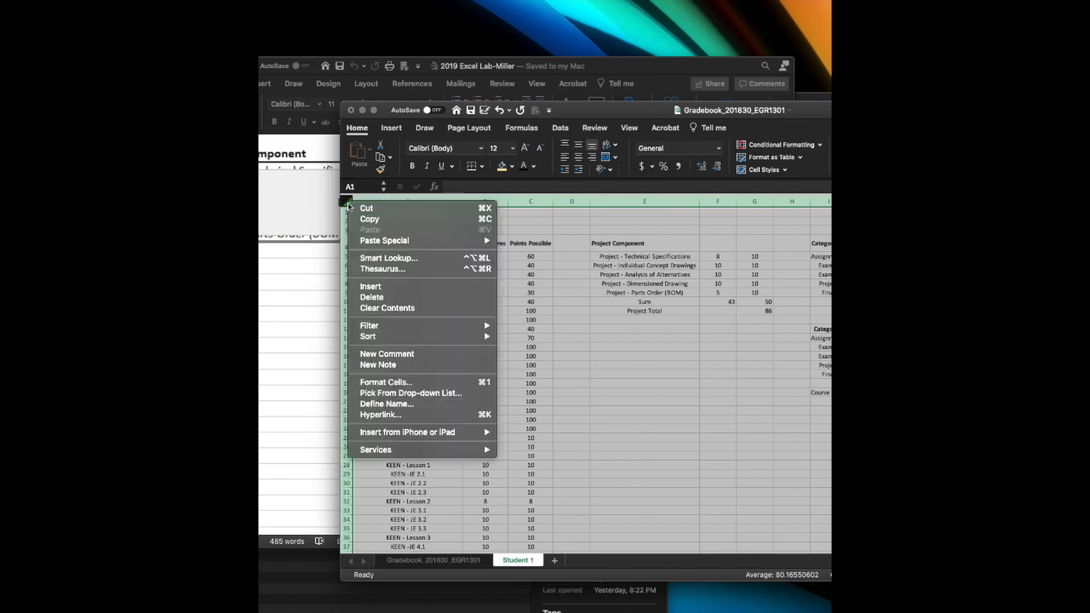
left_click(369, 219)
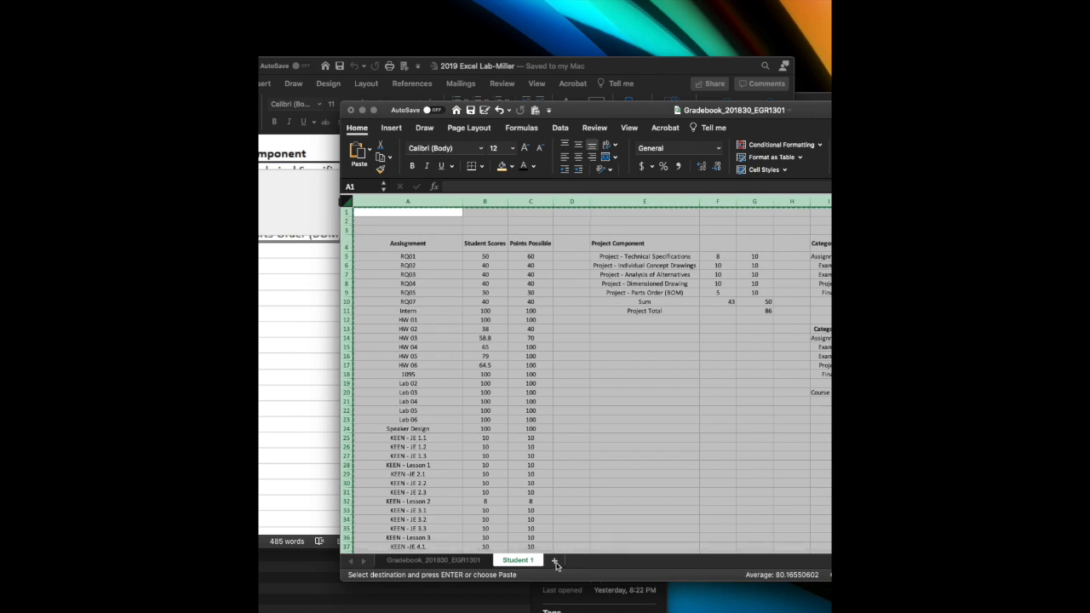
left_click(555, 561)
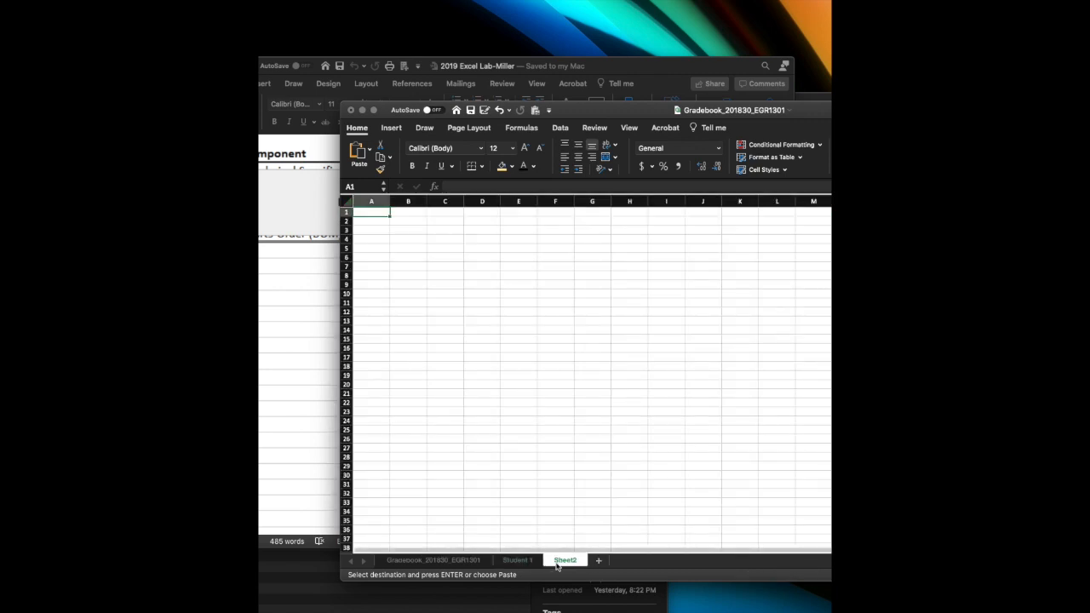
right_click(369, 213)
left_click(393, 243)
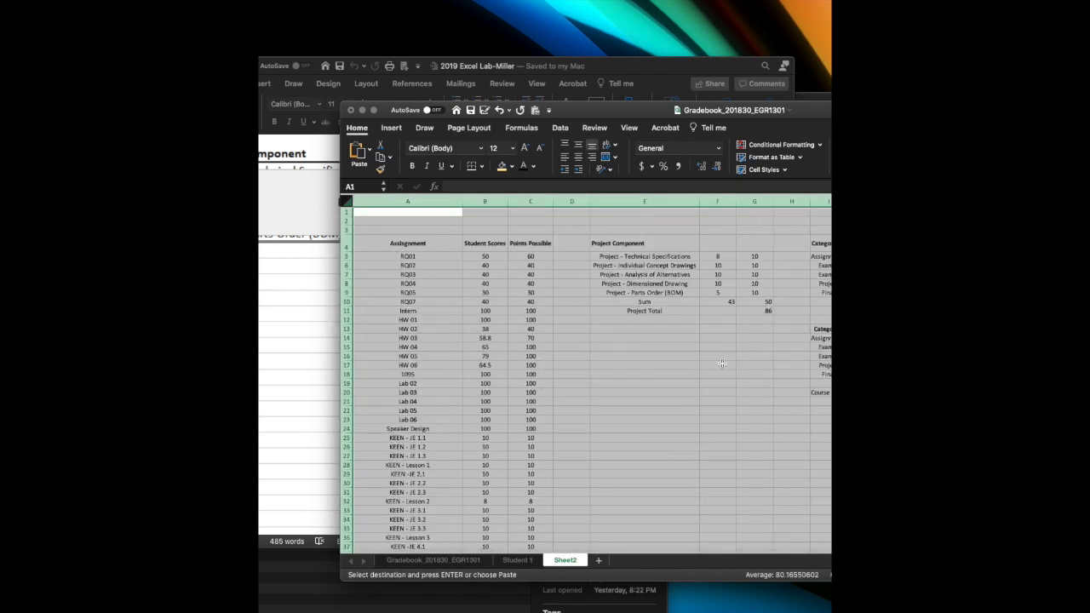
left_click(693, 364)
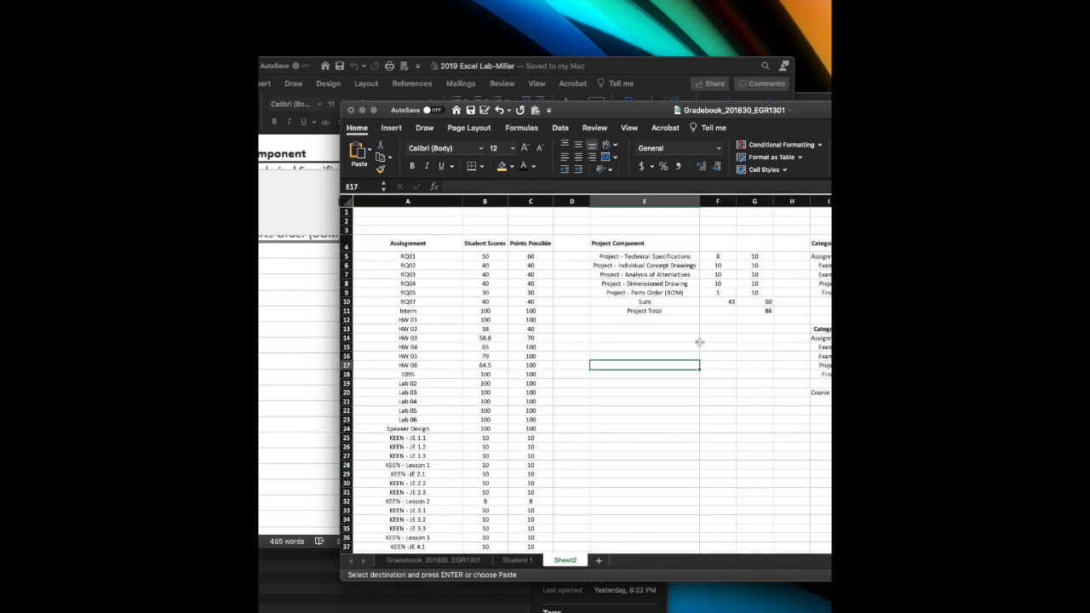
Step: Rename the new sheet Student 2
double_click(577, 560)
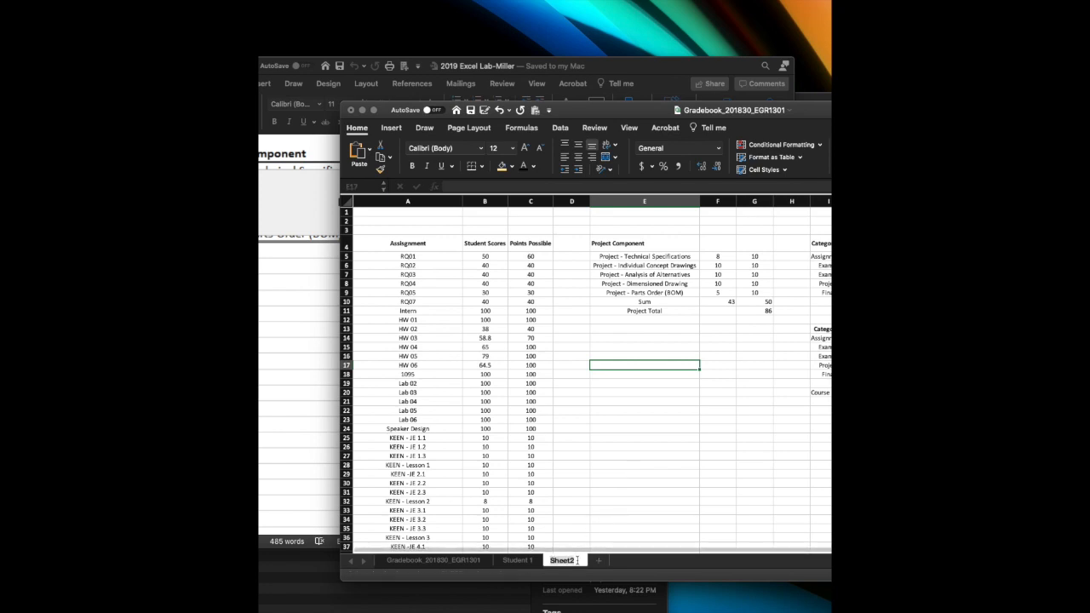
type("Student 2")
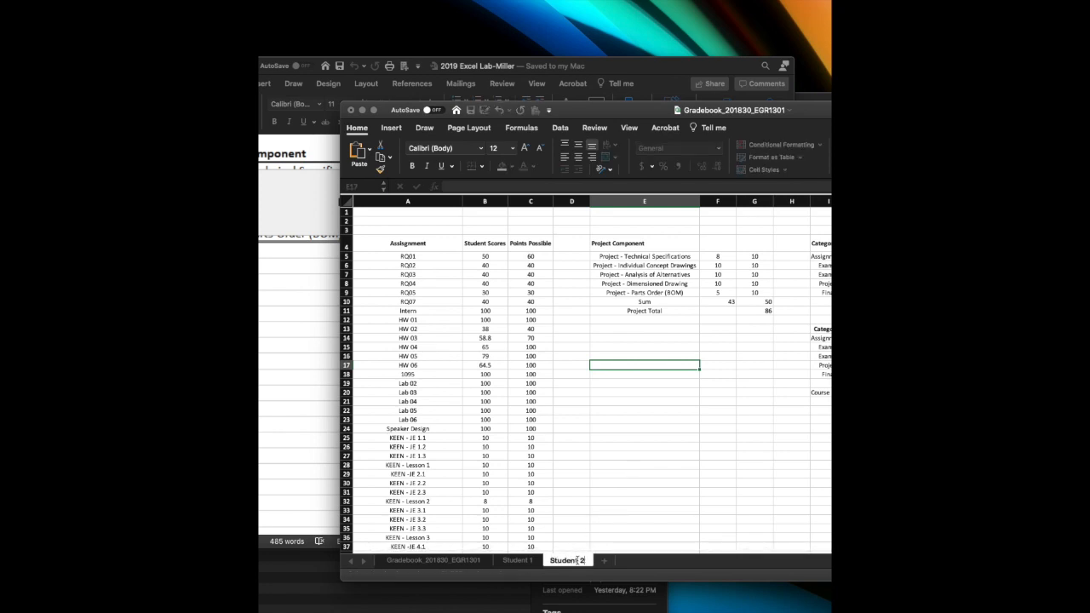
left_click(577, 519)
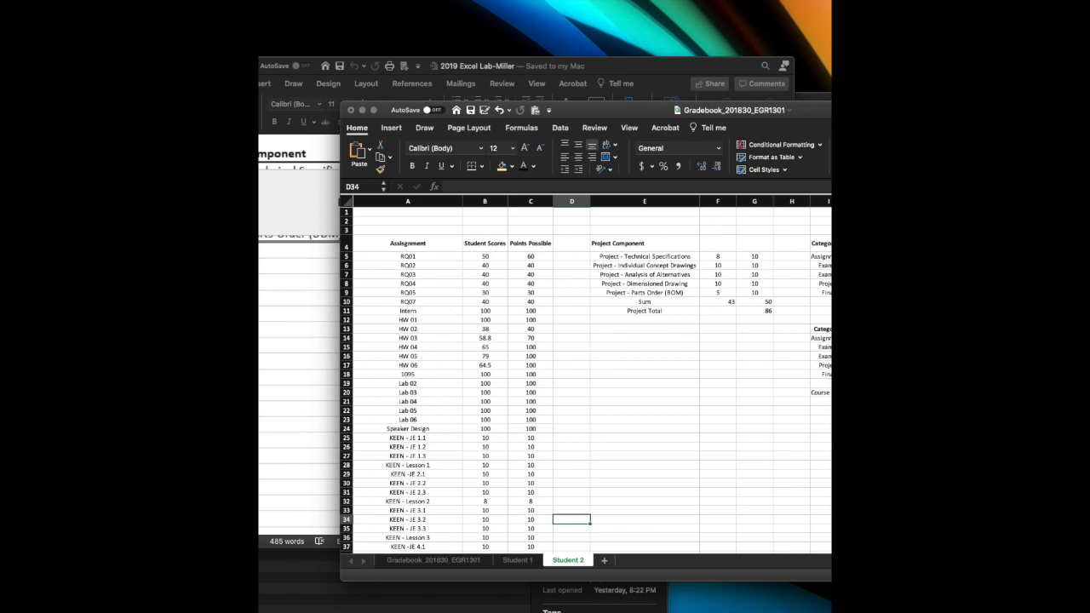
Step: Bring the category scores fully into view on the Student 2 sheet and inspect the Exam 1 and Exam 2 score cells
double_click(804, 114)
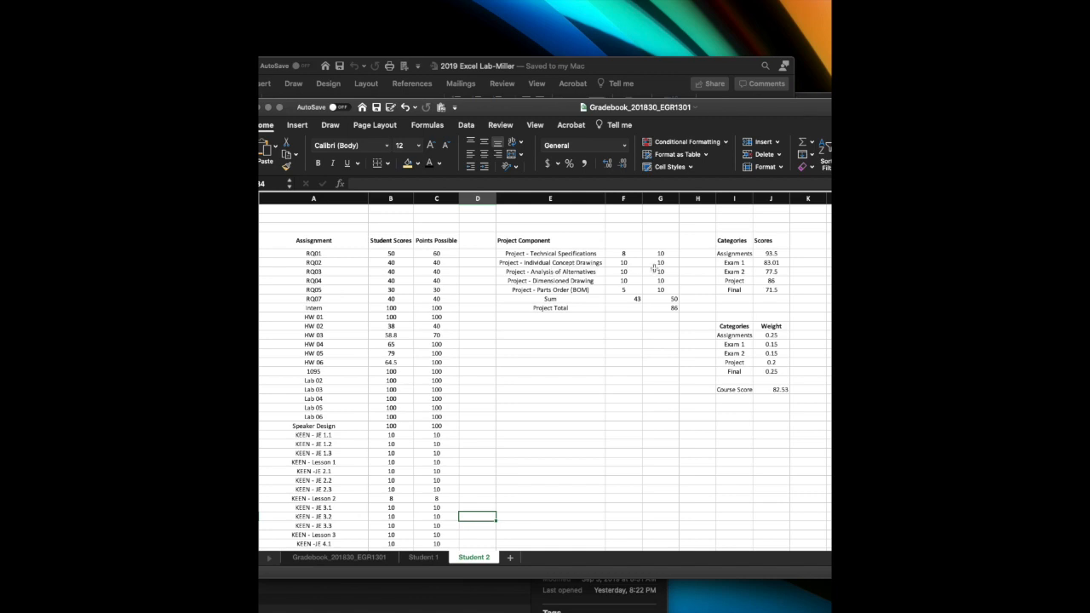
left_click(770, 263)
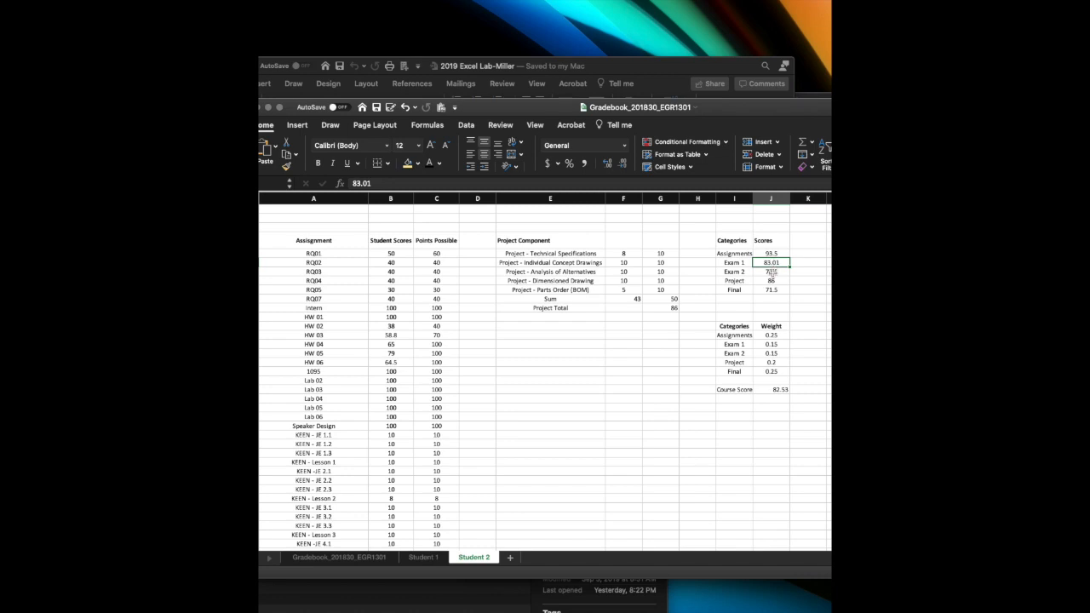
left_click(773, 271)
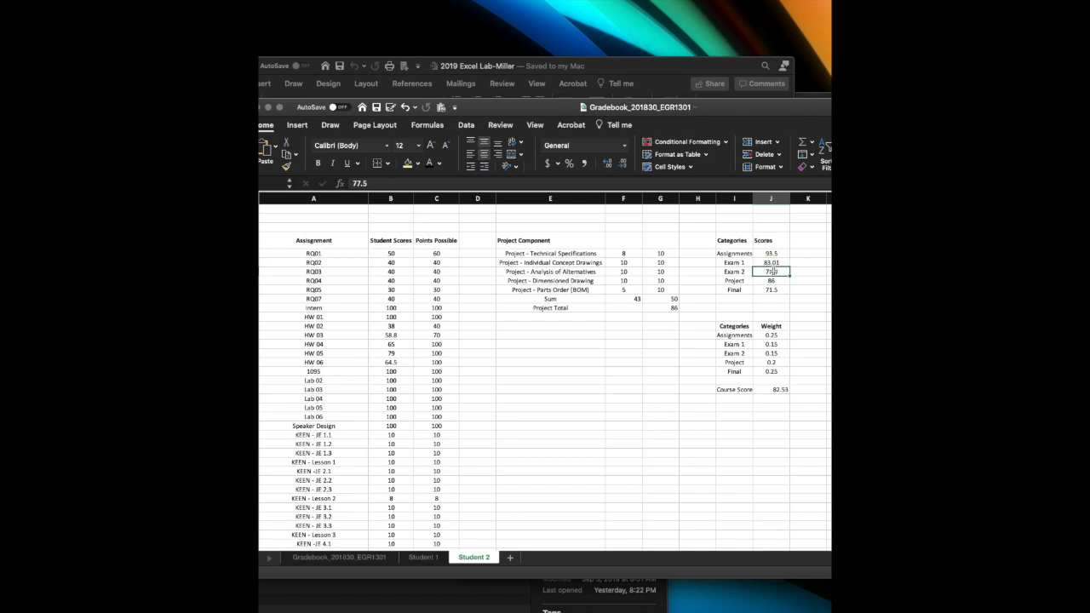